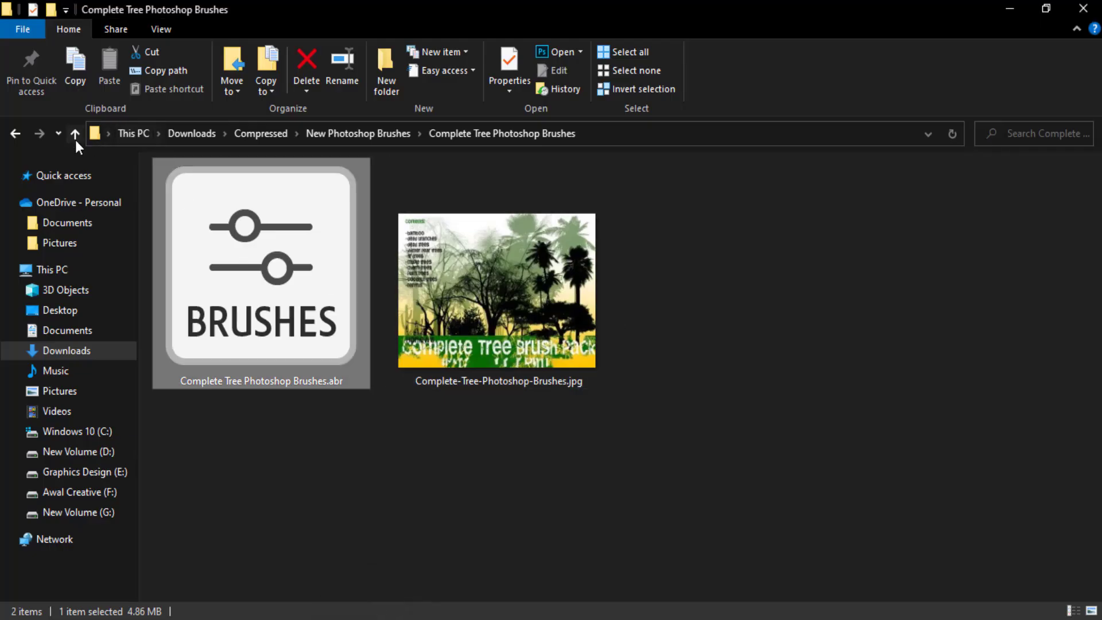
Step: Preview the Broken Glass and Complete Tree brush packs, then return to New Photoshop Brushes
click(75, 137)
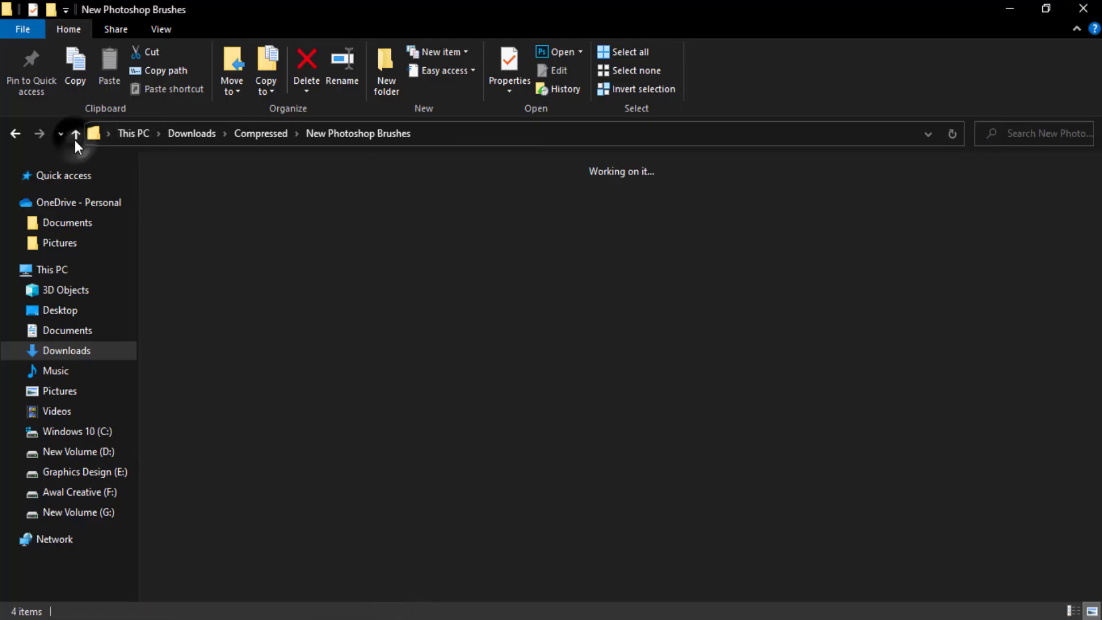
click(665, 352)
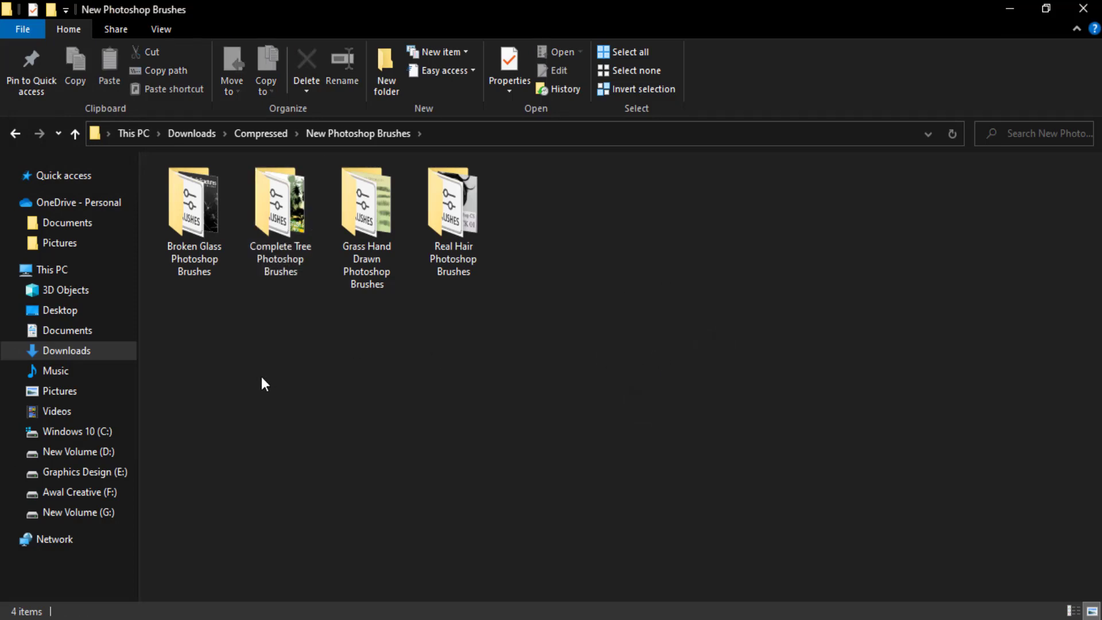
double_click(198, 218)
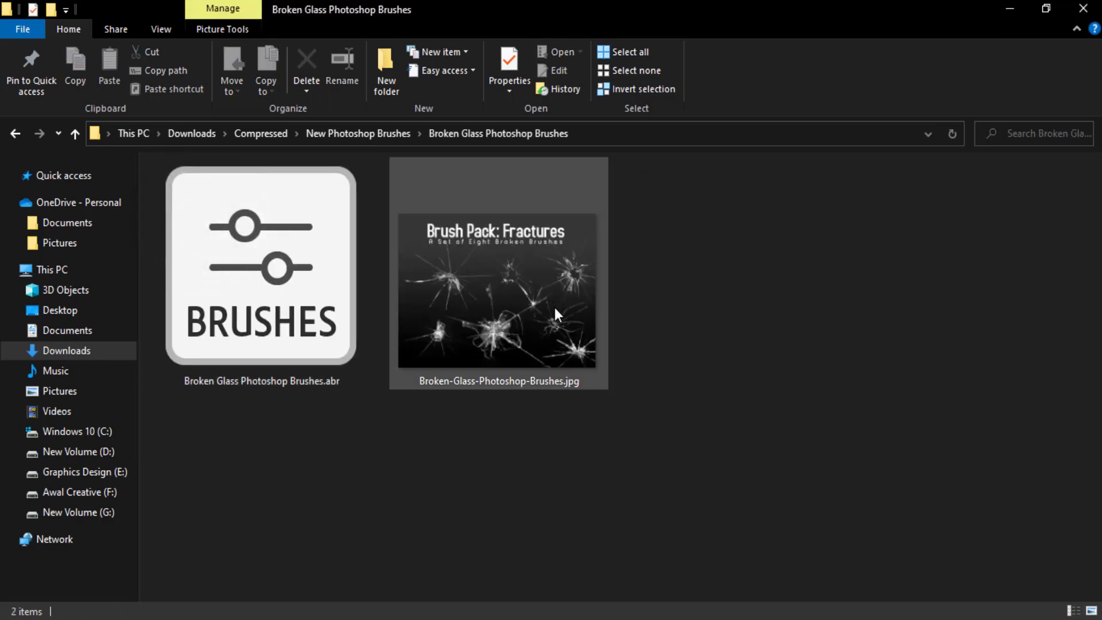
click(705, 371)
click(73, 134)
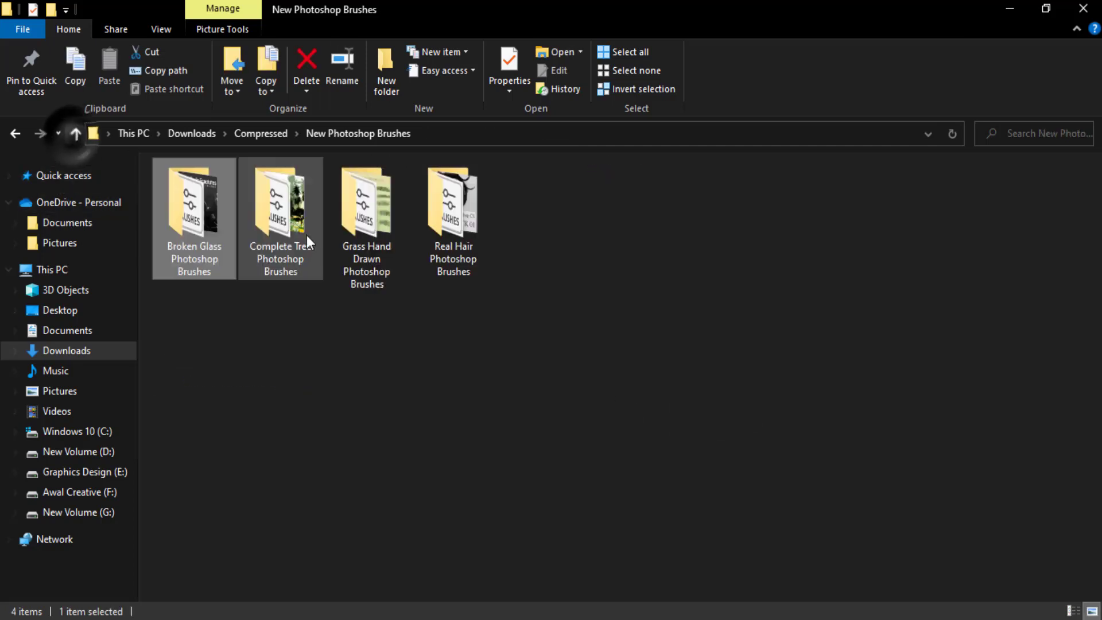
double_click(276, 225)
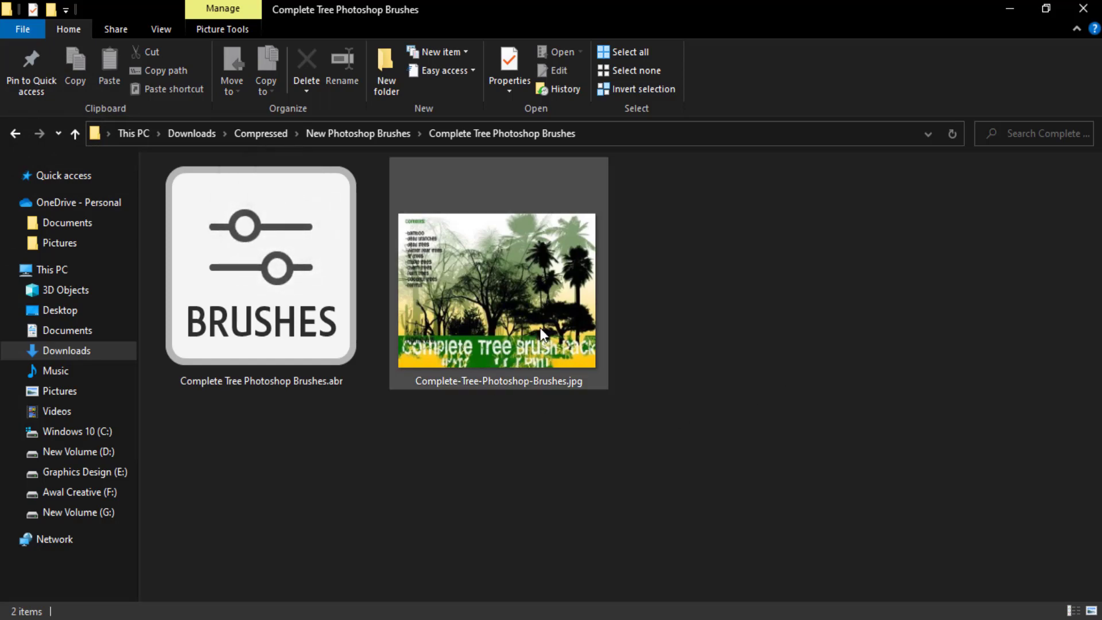
mouse_move(497, 290)
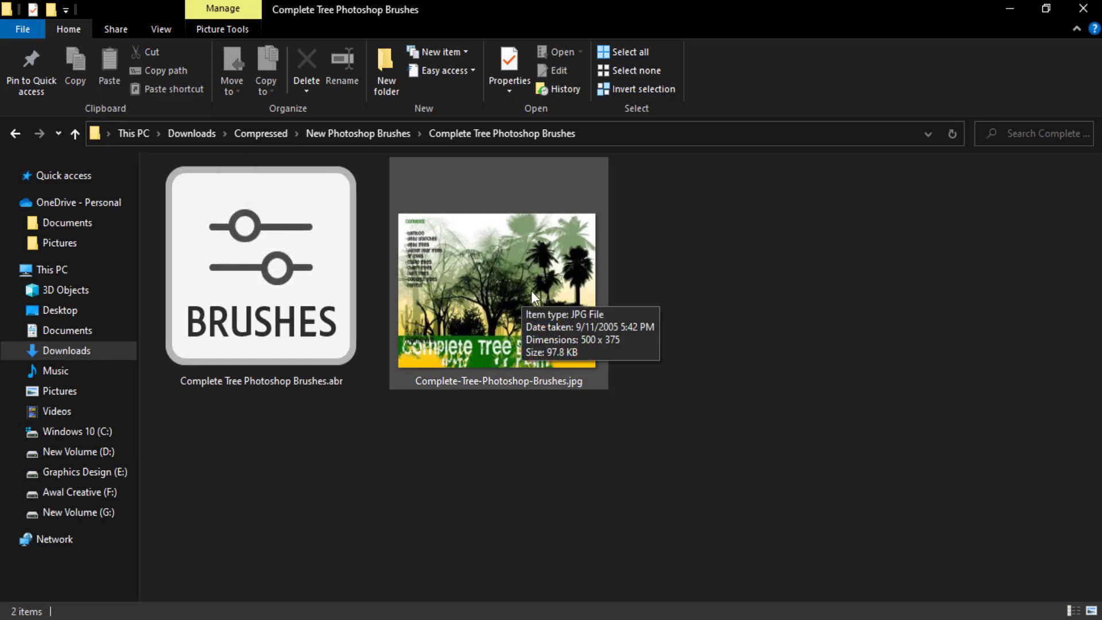
click(75, 133)
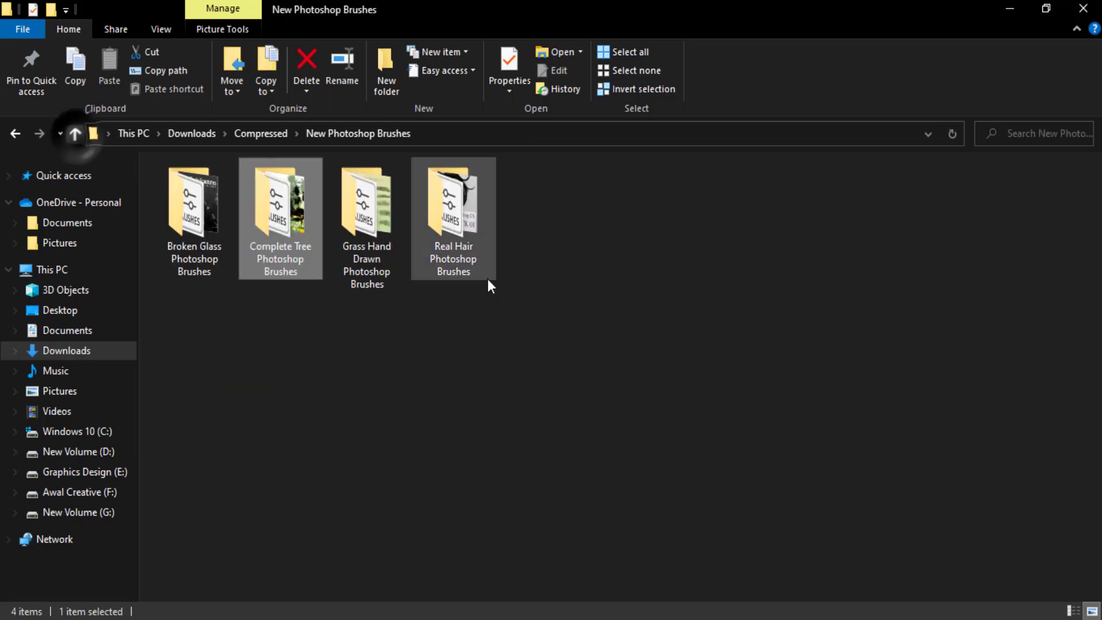
Step: Preview the Grass Hand Drawn and Real Hair brush packs, then minimize Explorer
double_click(382, 223)
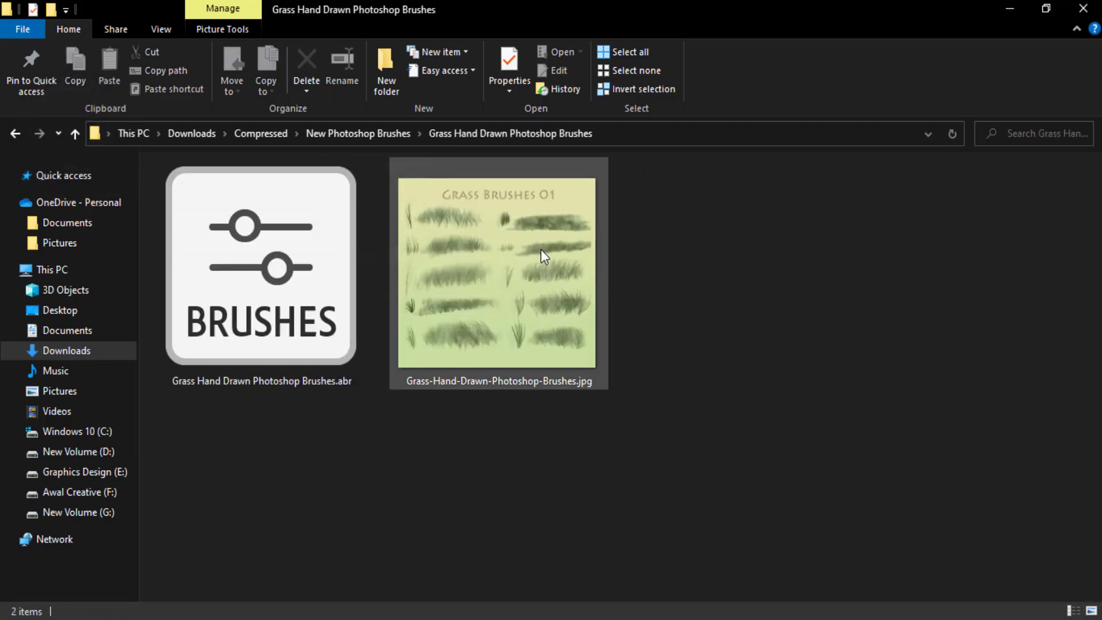
mouse_move(497, 274)
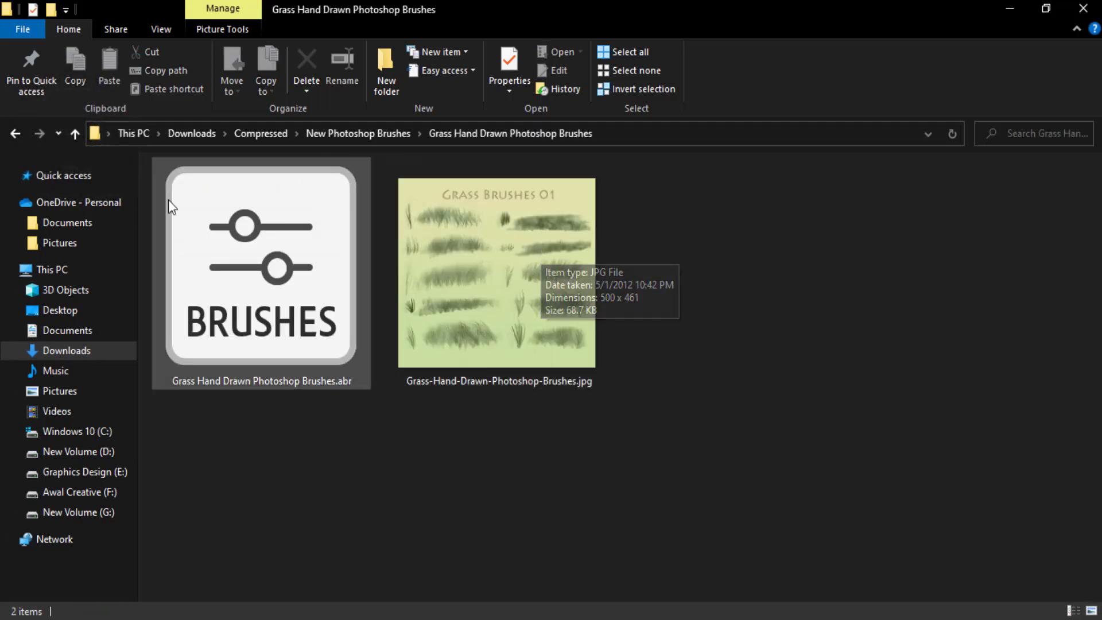
click(67, 135)
double_click(457, 219)
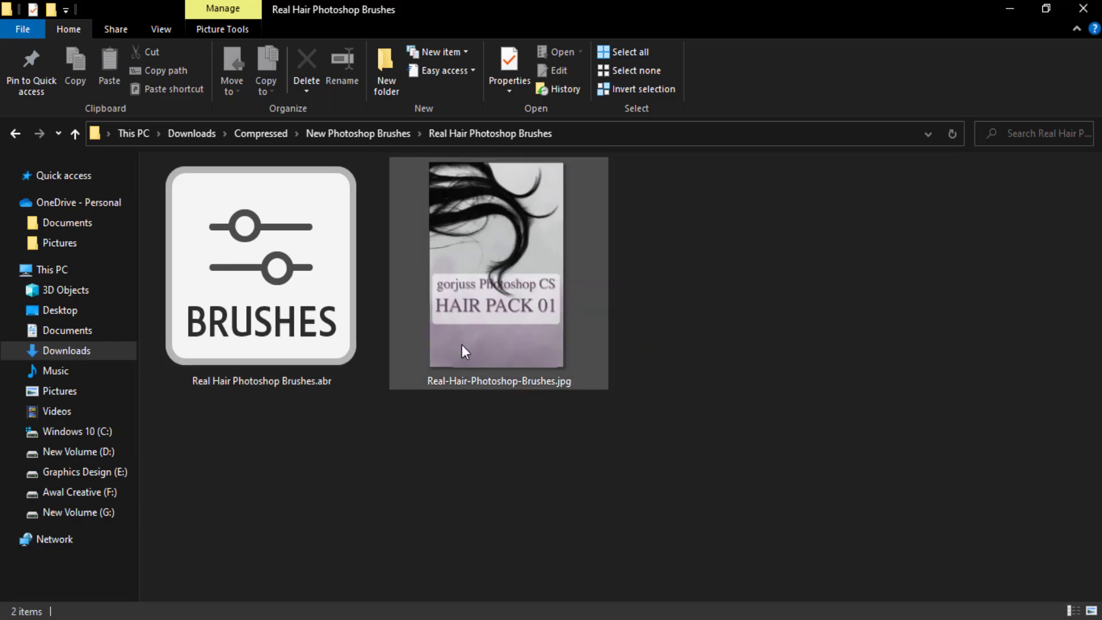
click(75, 136)
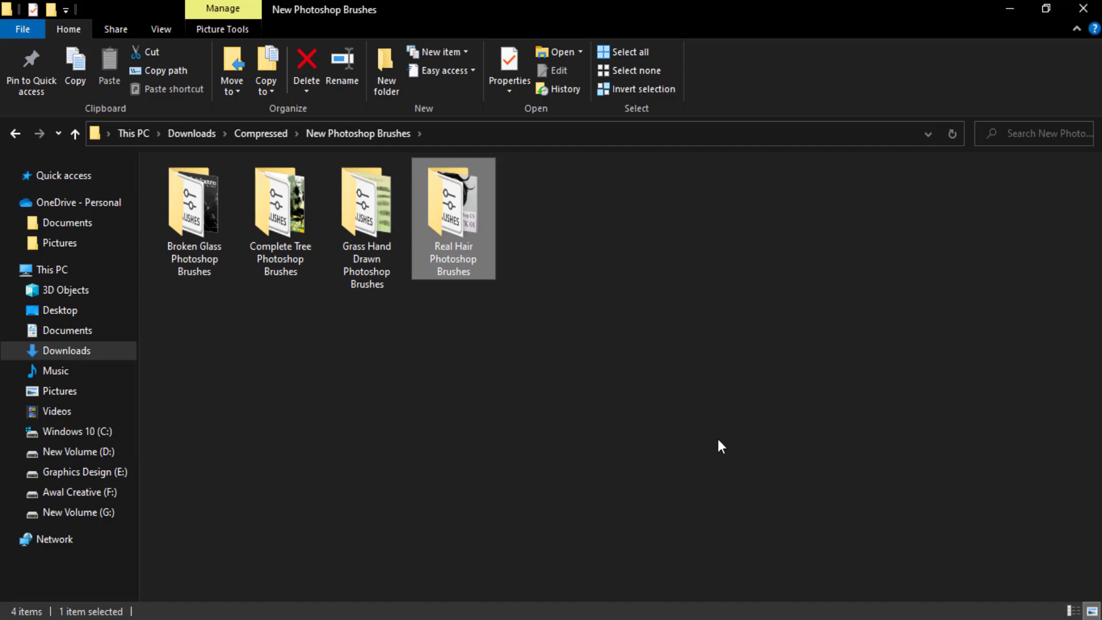
click(1008, 8)
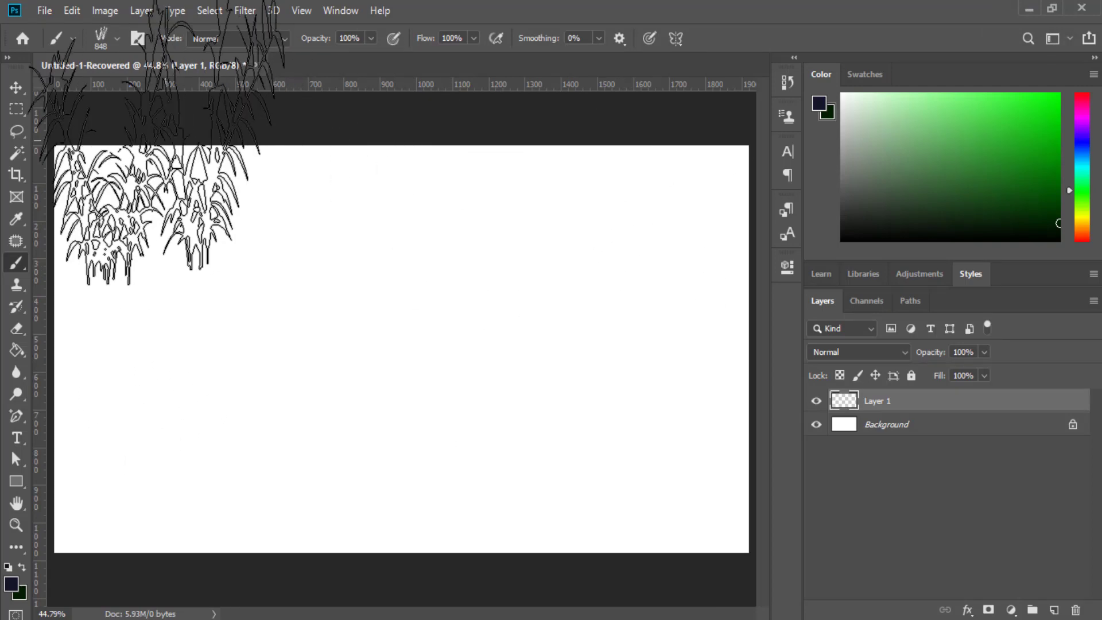
Step: Choose the bamboo.jpg brush preset and stamp a dark bamboo clump at left
click(118, 38)
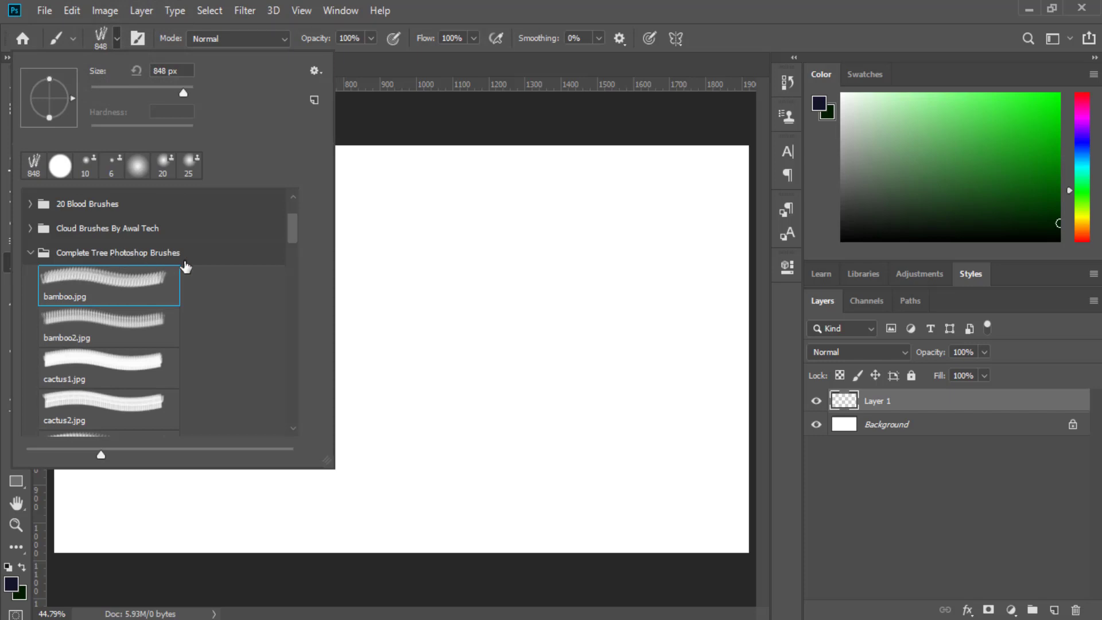
scroll(129, 315, down, 3)
scroll(153, 362, down, 3)
scroll(158, 373, down, 3)
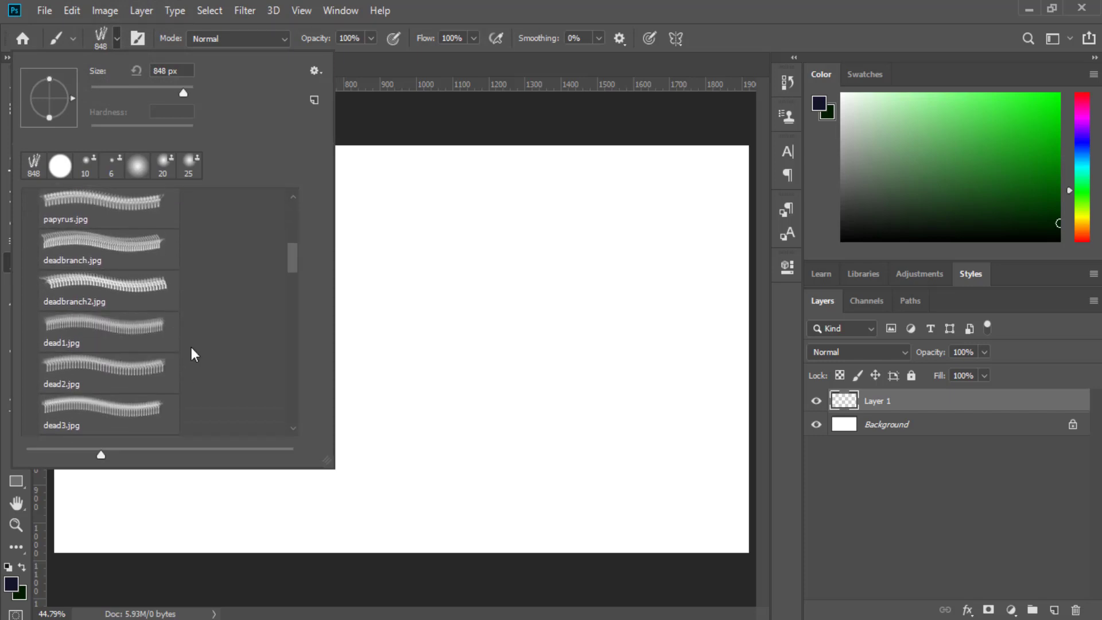
drag(293, 260, 289, 241)
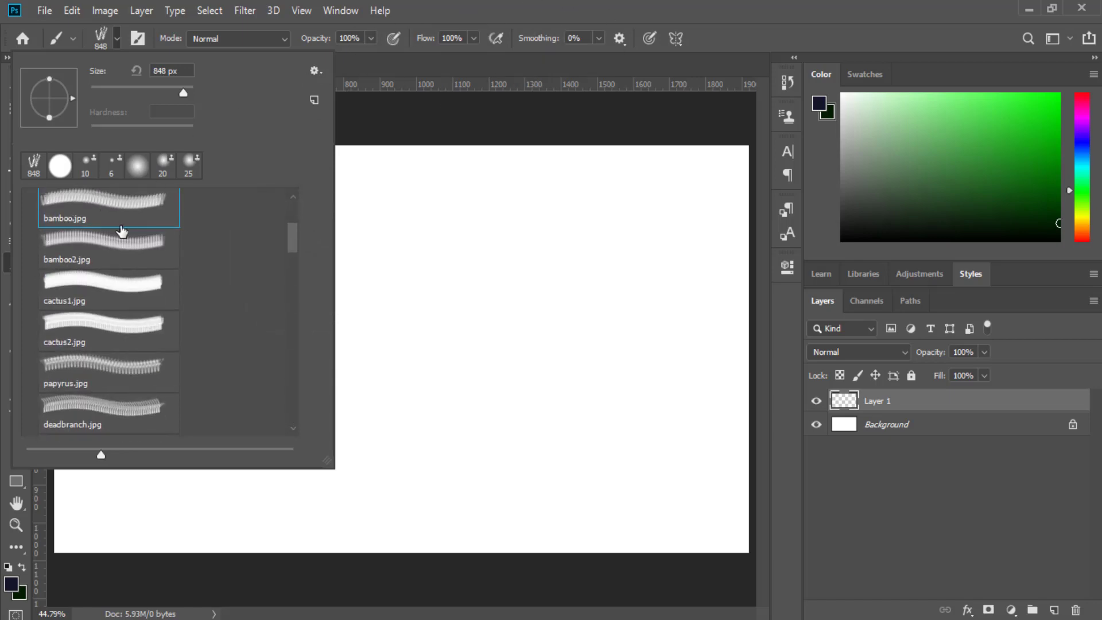
click(578, 10)
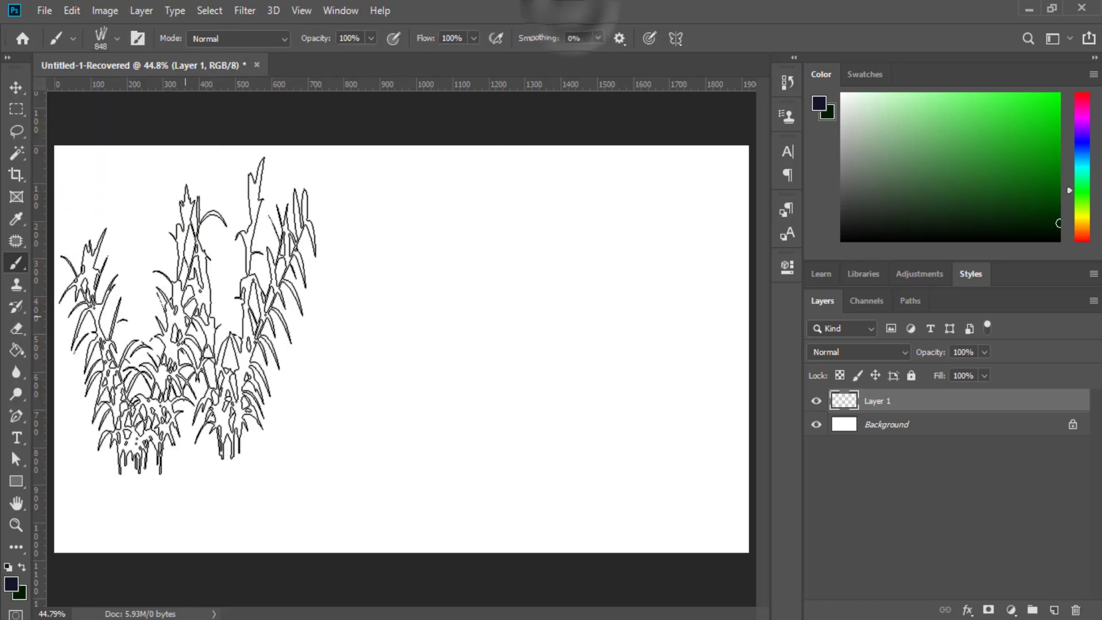
click(218, 330)
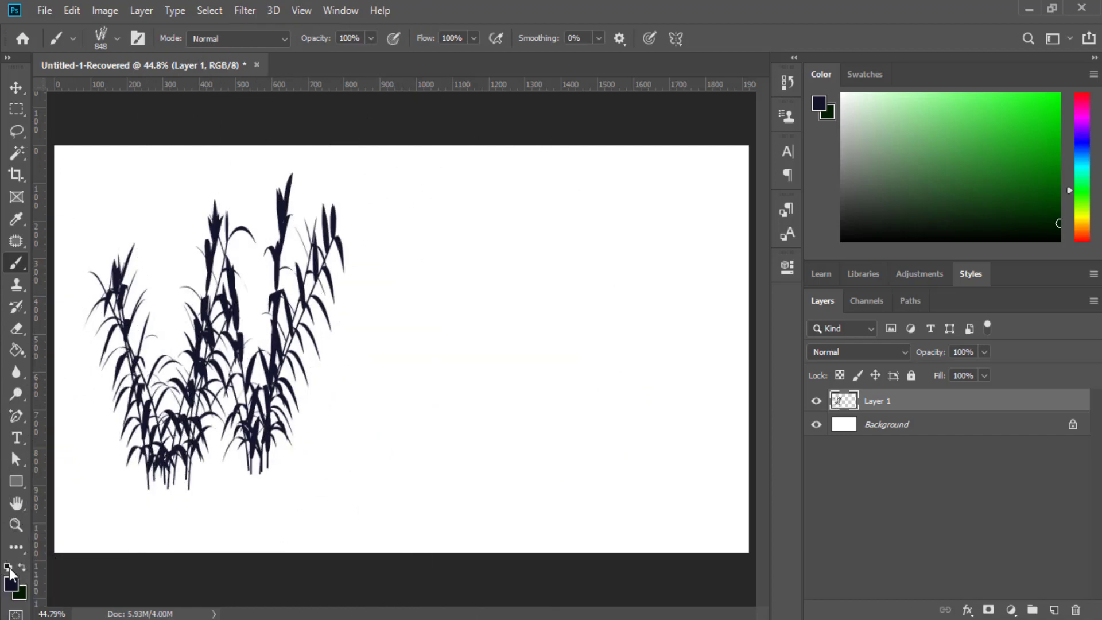
Step: Set the foreground colour to bright red and stamp a red bamboo clump mid-canvas
click(12, 584)
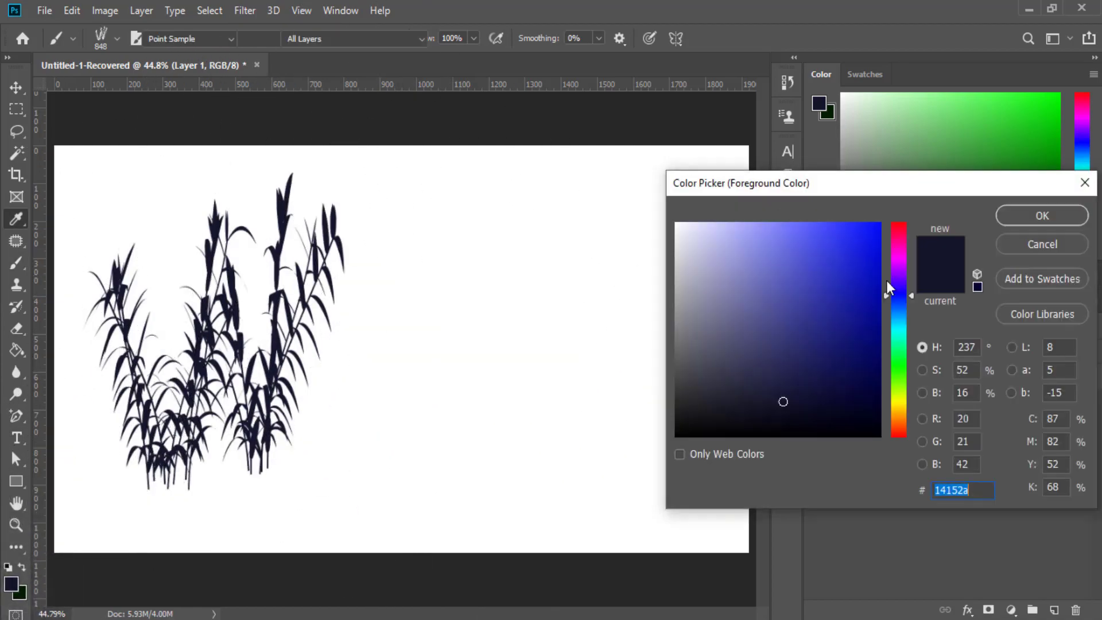
click(899, 237)
click(880, 225)
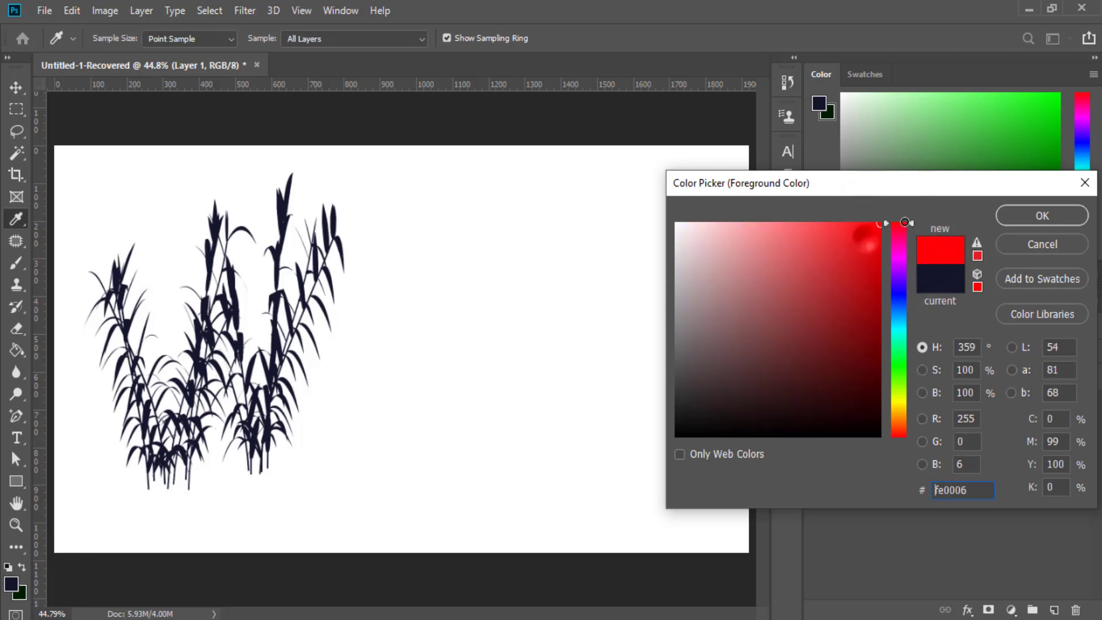
click(1043, 215)
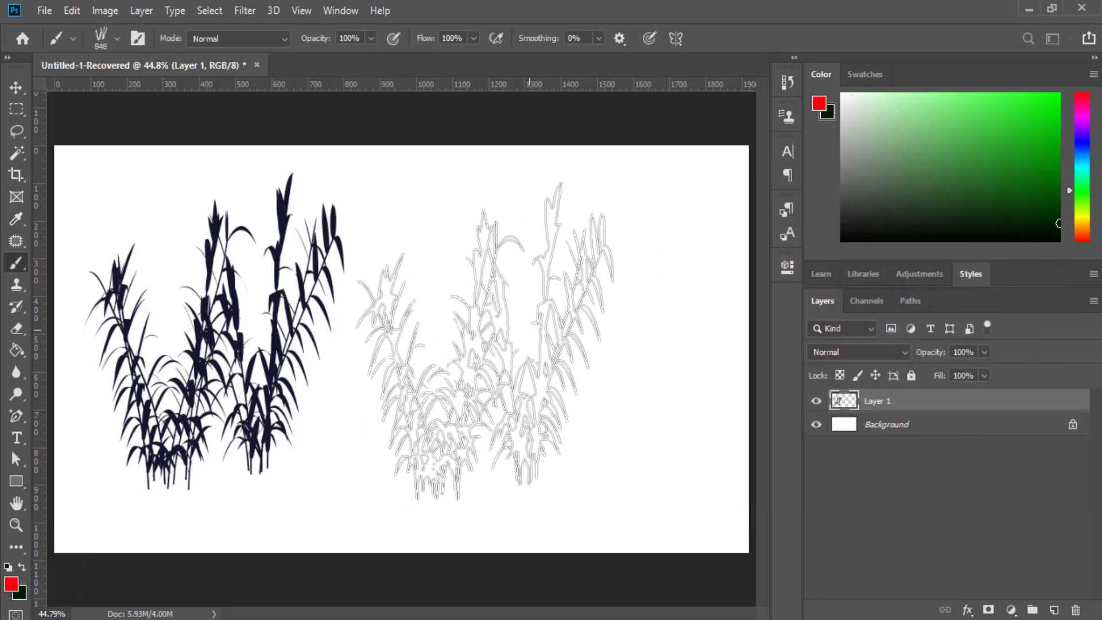
click(484, 338)
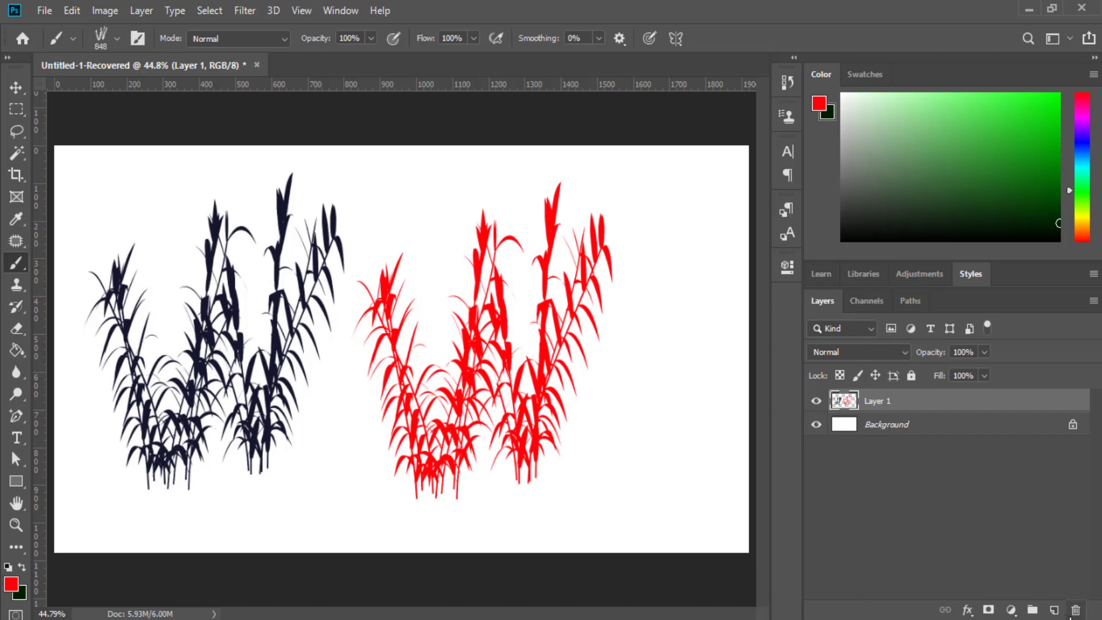
Step: Add Layer 2, hide Layer 1, and choose the papyrus brush after trying bamboo2 and cactus tips
click(1055, 610)
click(816, 425)
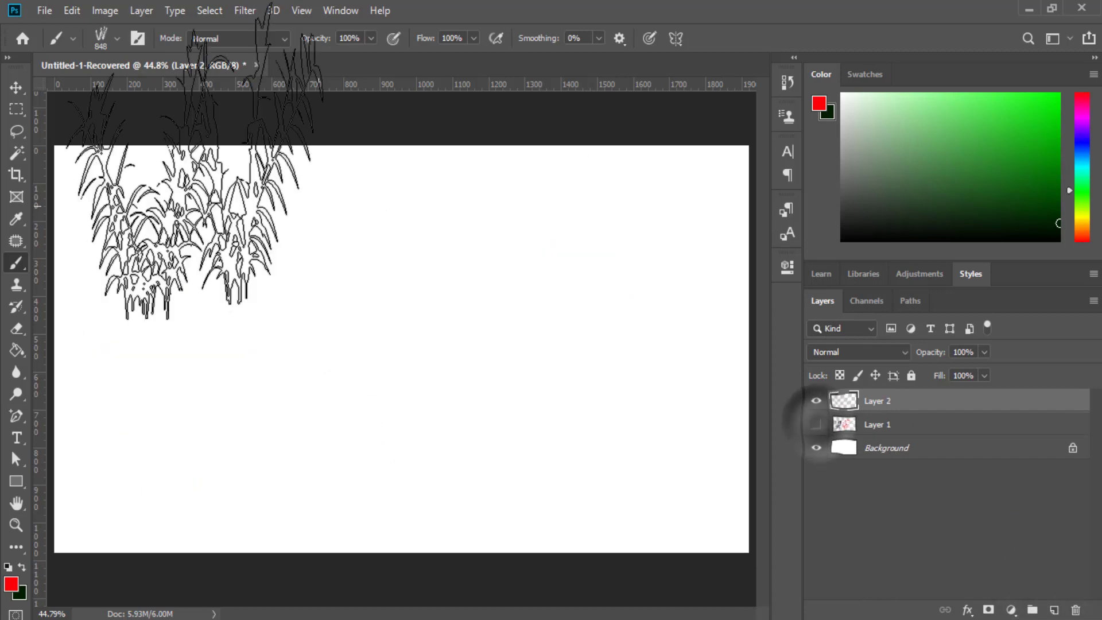
click(116, 38)
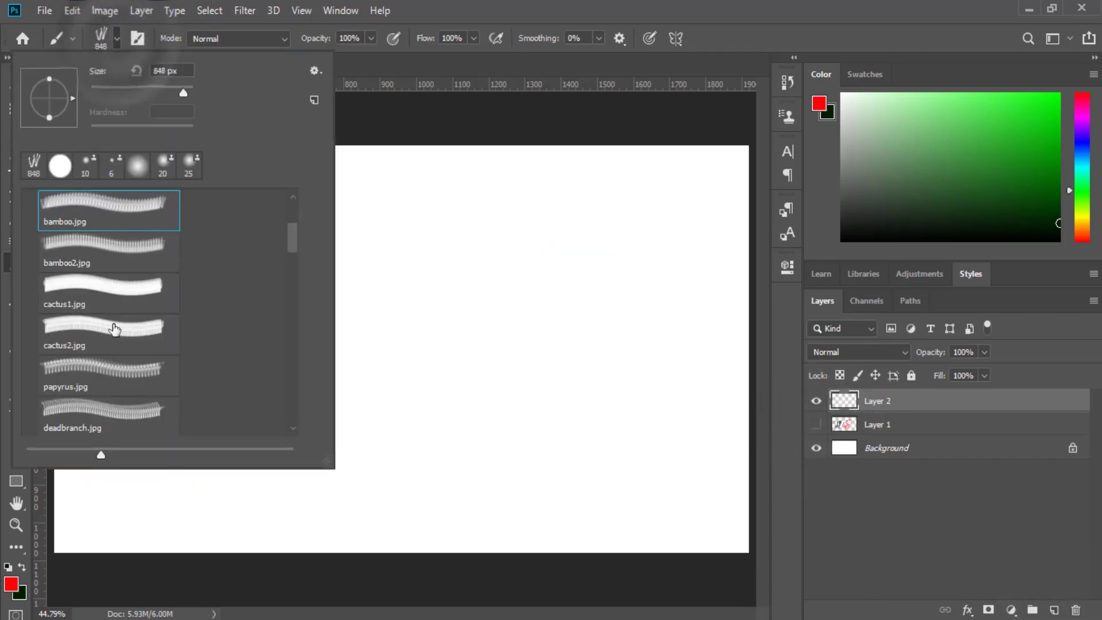
click(103, 250)
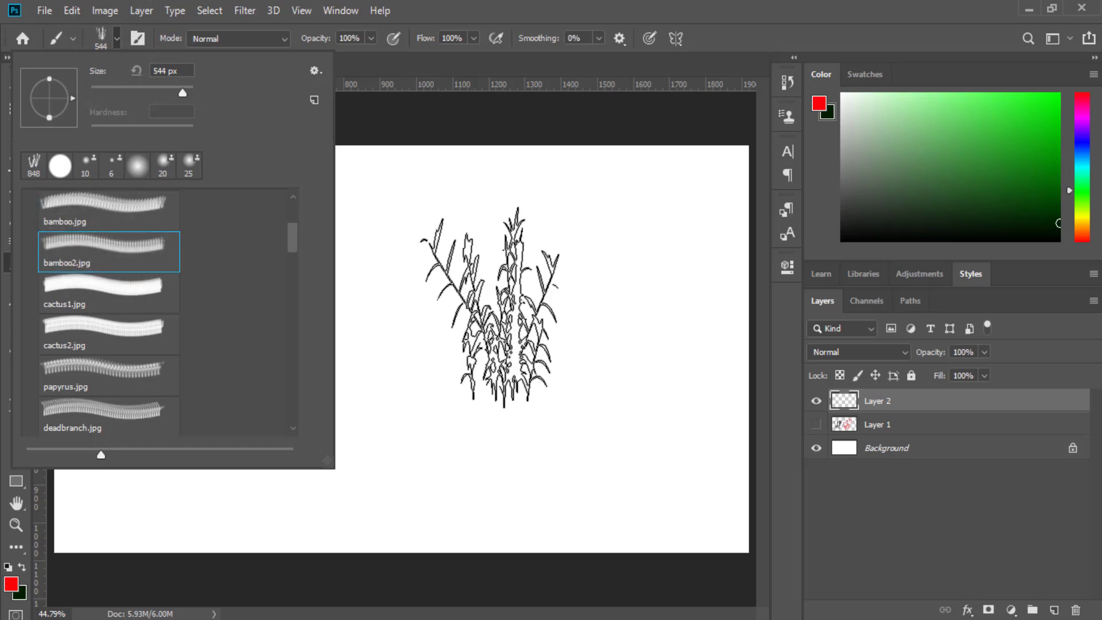
click(136, 290)
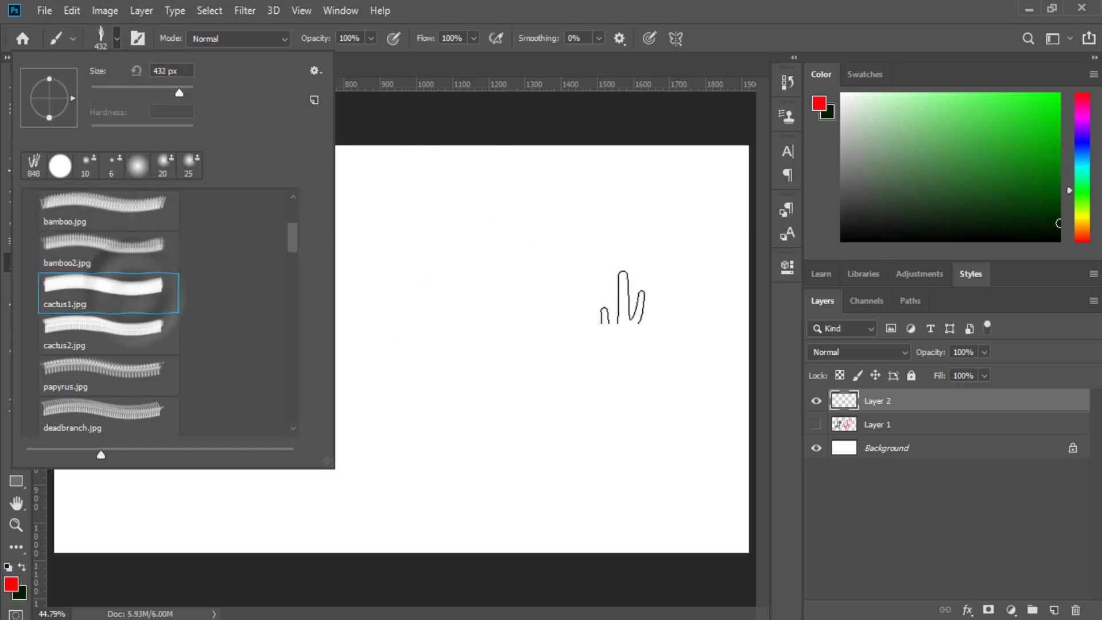
click(142, 336)
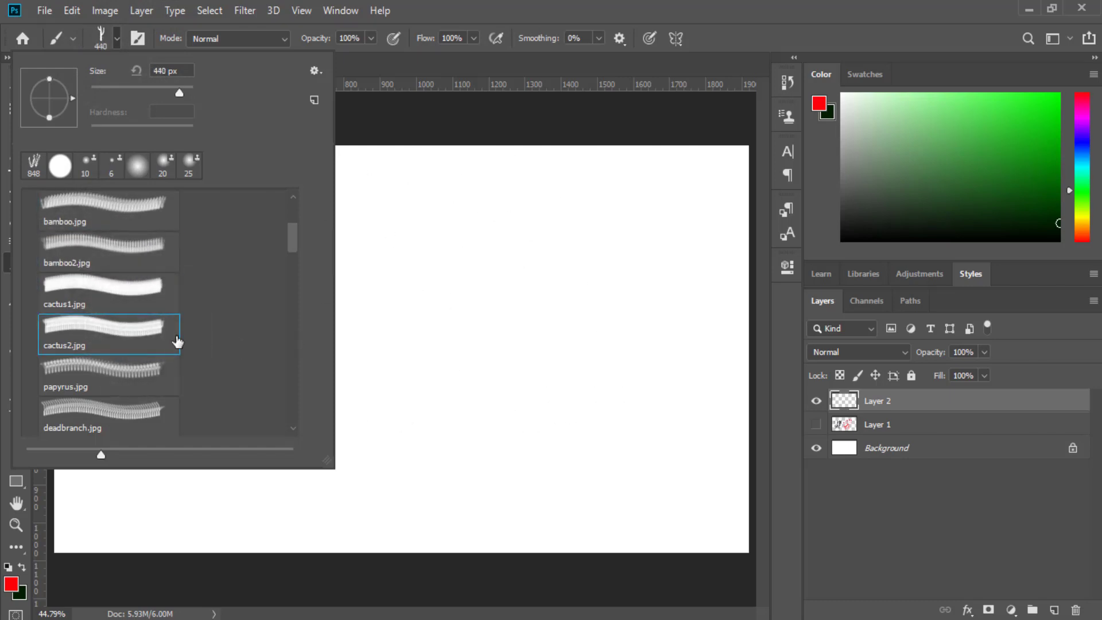
click(118, 384)
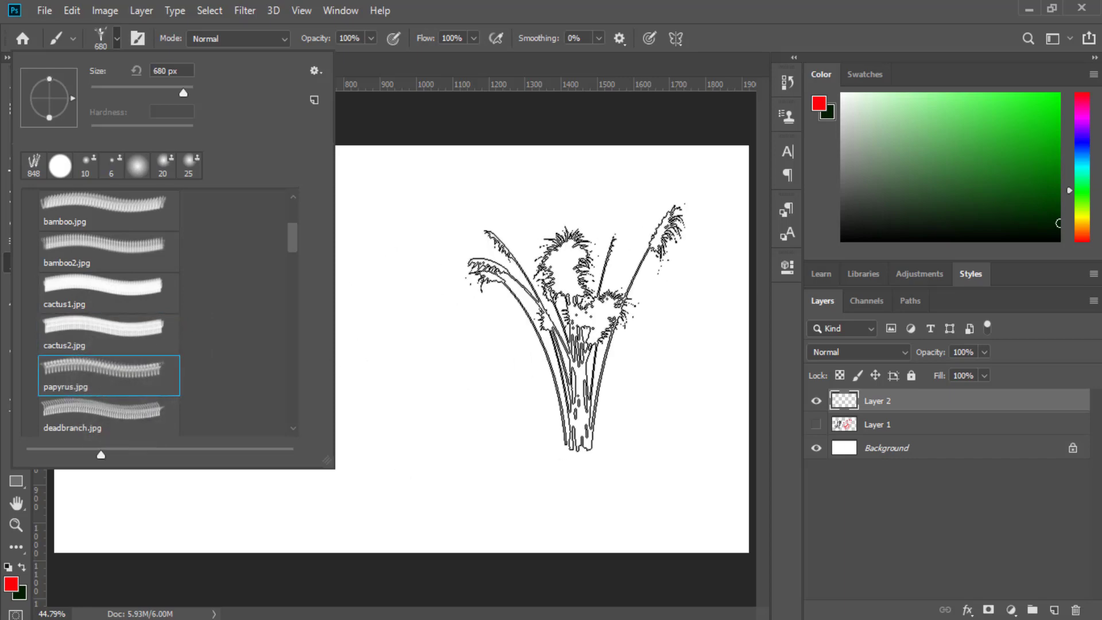
Step: Stamp three red papyrus clumps at right, left and centre, then add Layer 3
click(519, 343)
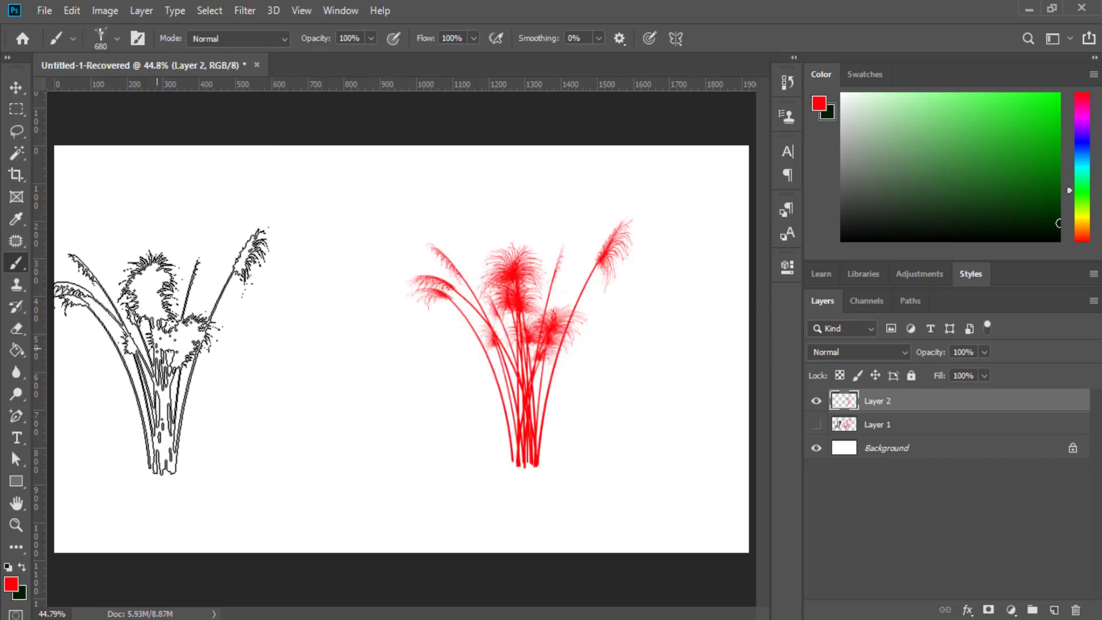
click(190, 362)
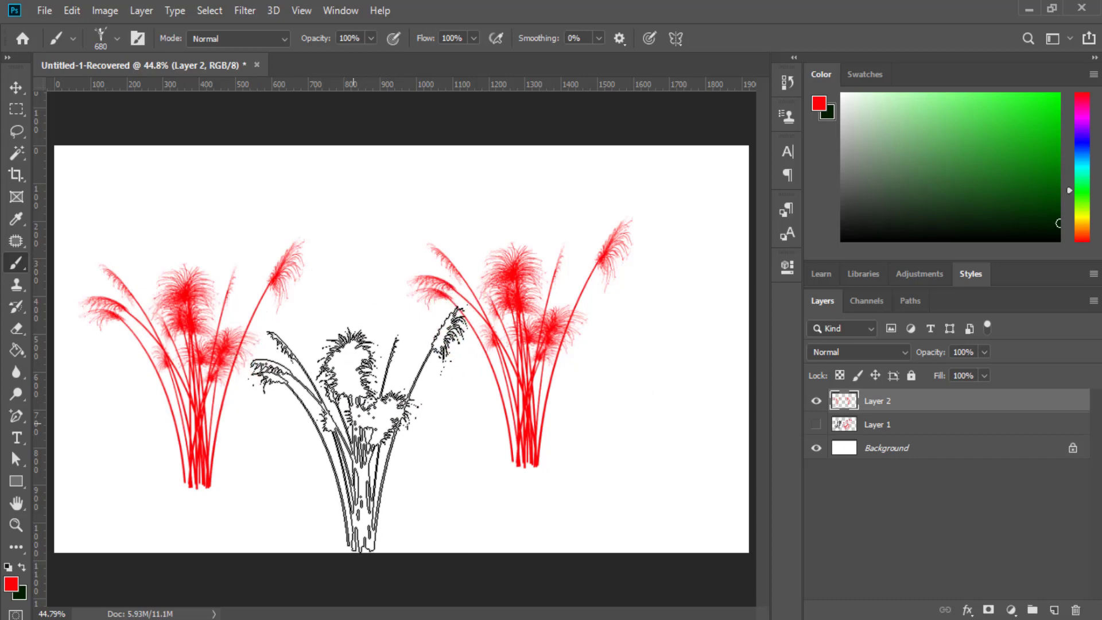
click(353, 429)
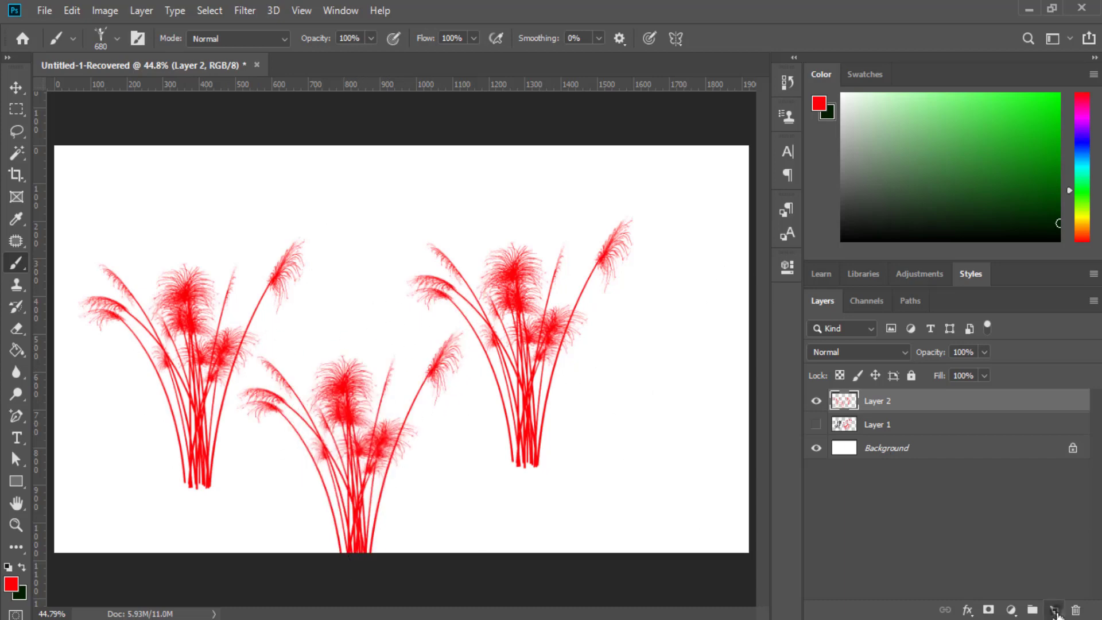
click(1055, 609)
Step: Hide Layer 2 and try the deadbranch, deadbranch2 and dead1–dead3 brush tips
click(816, 424)
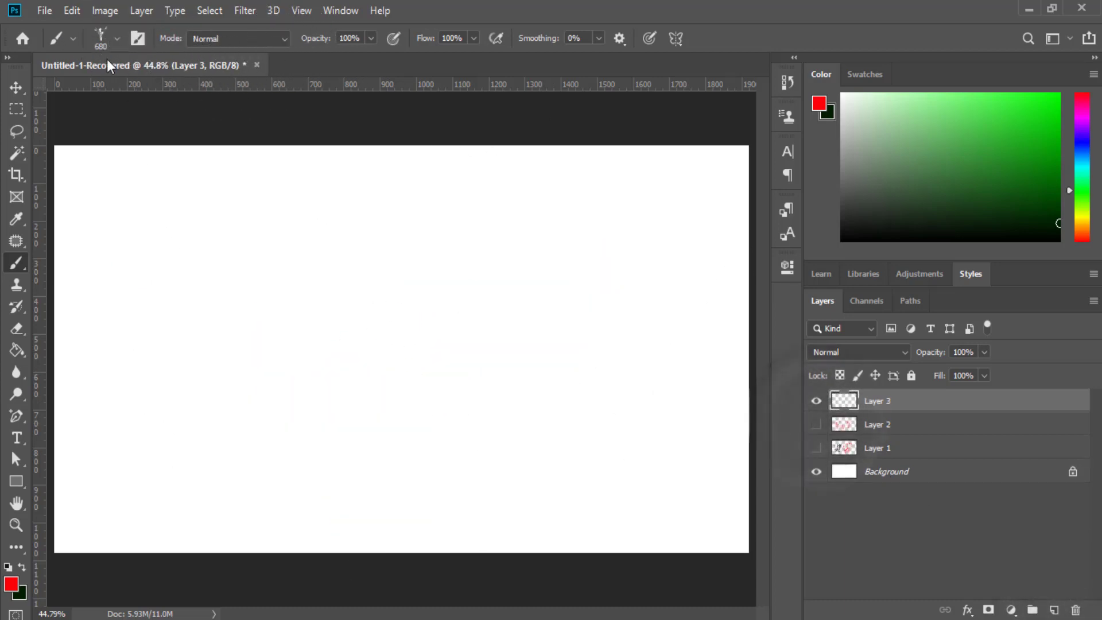
click(118, 38)
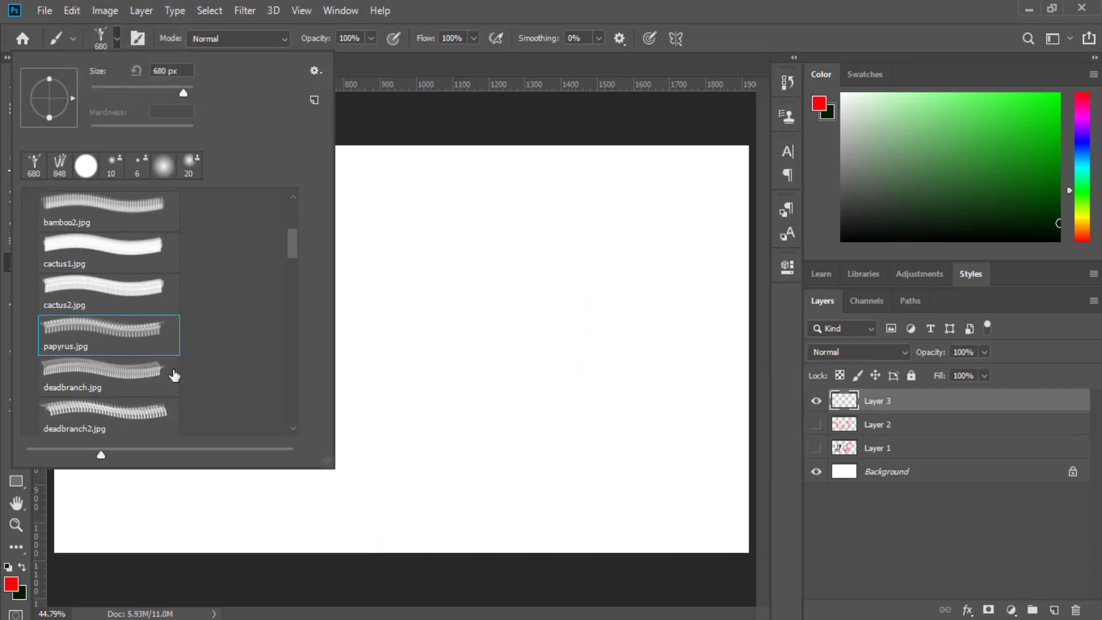
scroll(118, 328, down, 1)
click(101, 333)
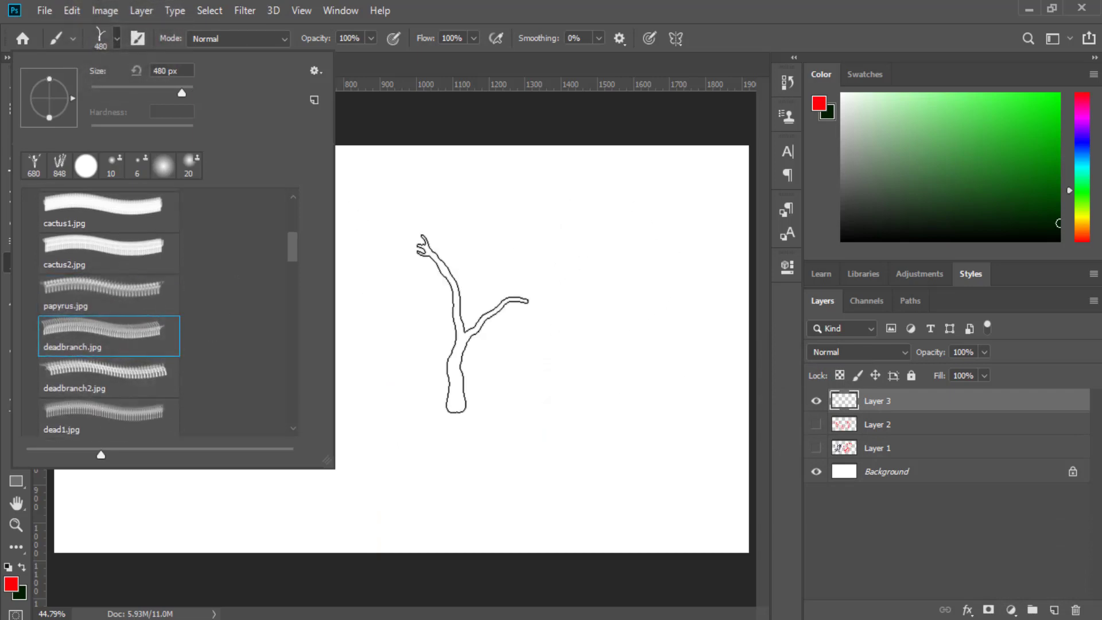
scroll(172, 342, down, 1)
click(139, 304)
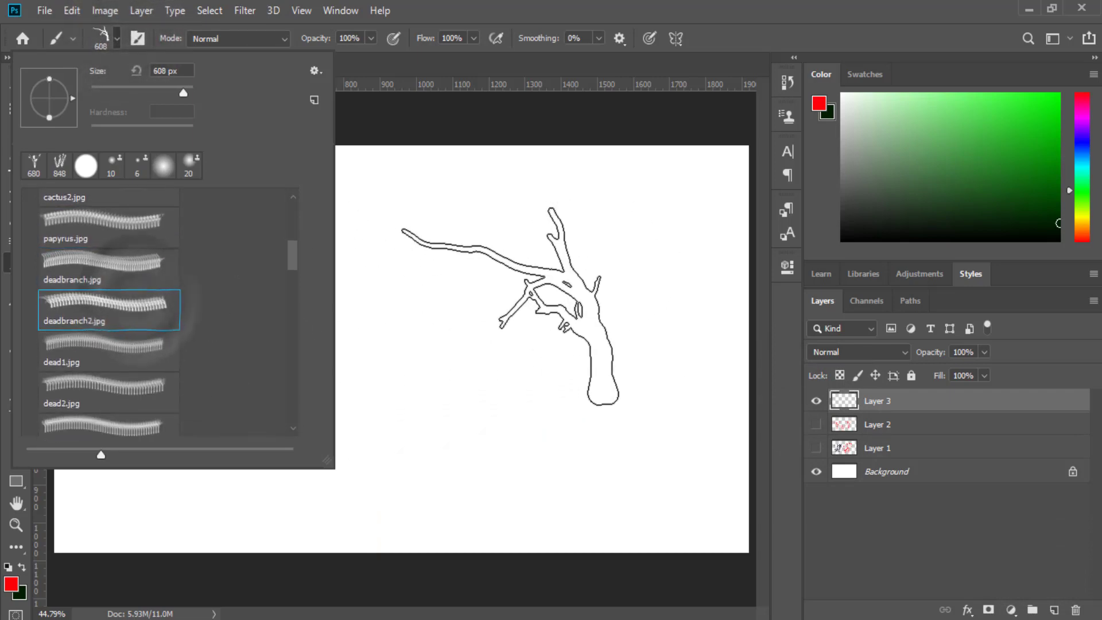
scroll(140, 322, down, 1)
scroll(135, 270, down, 1)
click(134, 263)
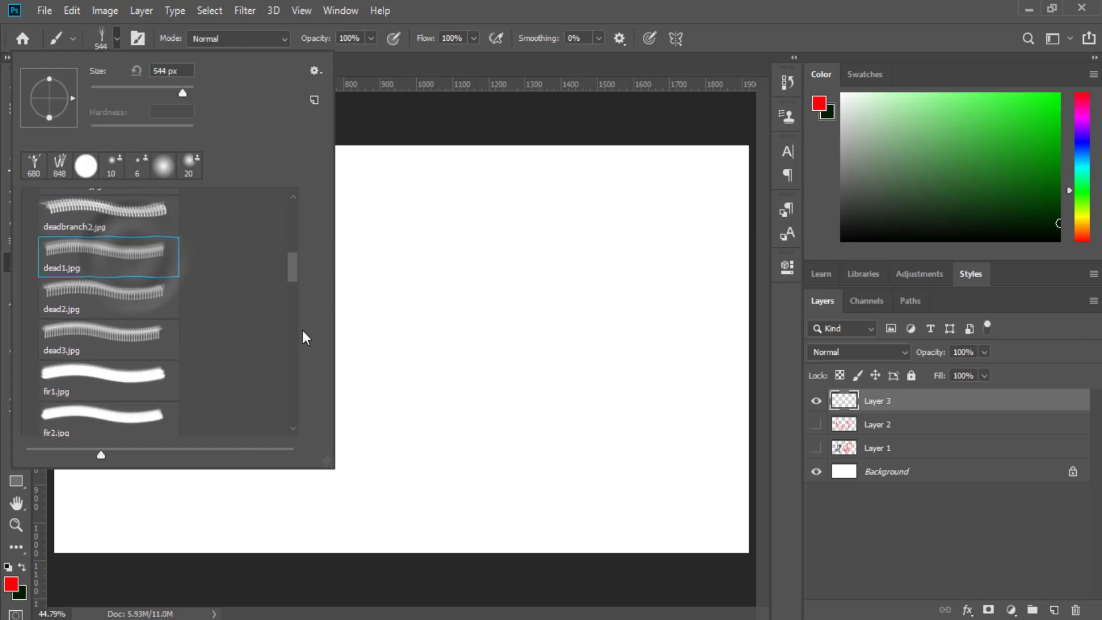
click(146, 293)
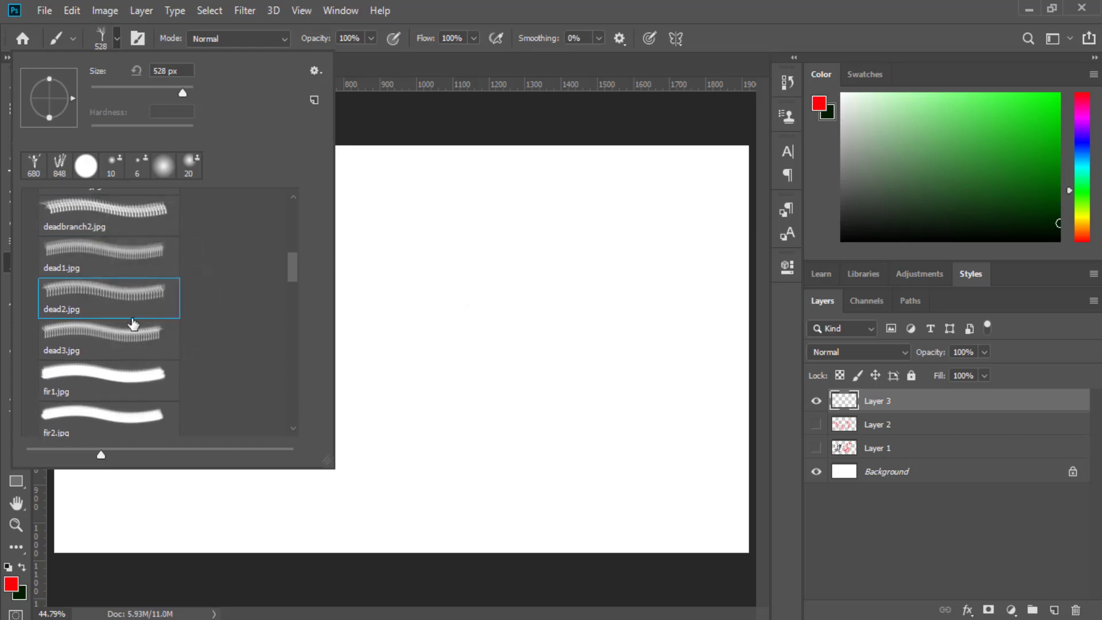
scroll(188, 318, down, 1)
click(149, 283)
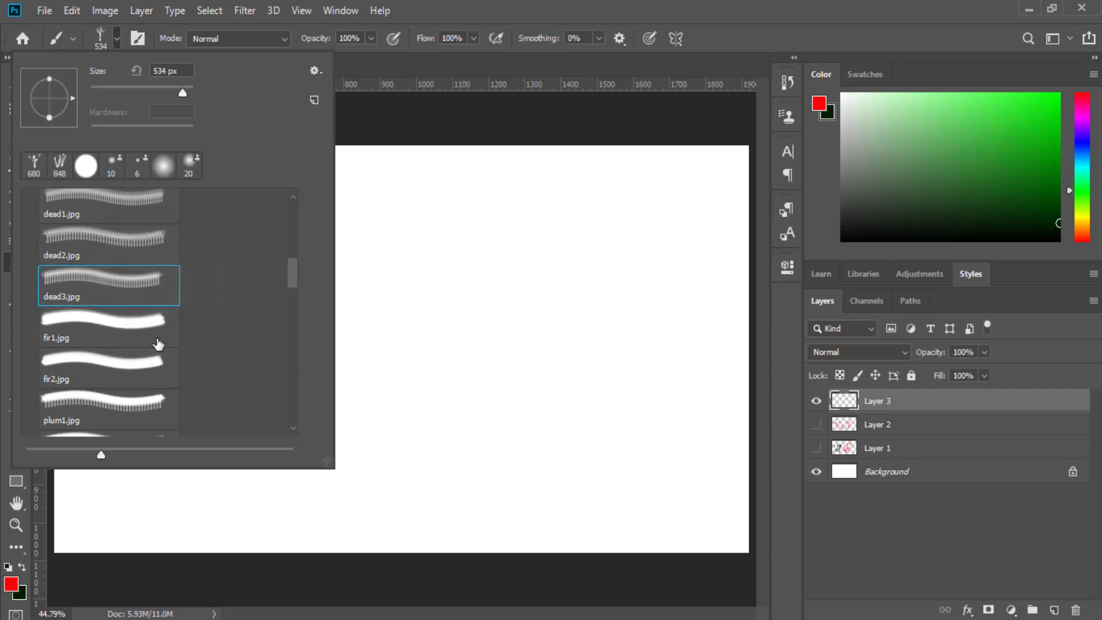
Step: Try the fir1 and fir2 tips, then stamp a red plum1 tree at the centre
click(140, 339)
scroll(257, 305, down, 1)
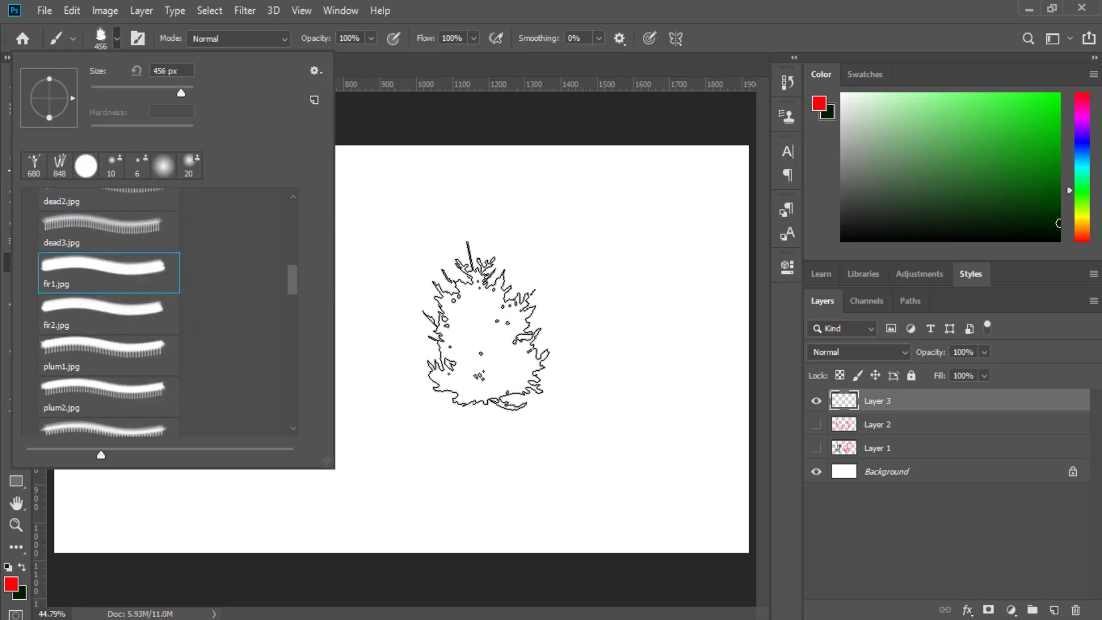
click(134, 314)
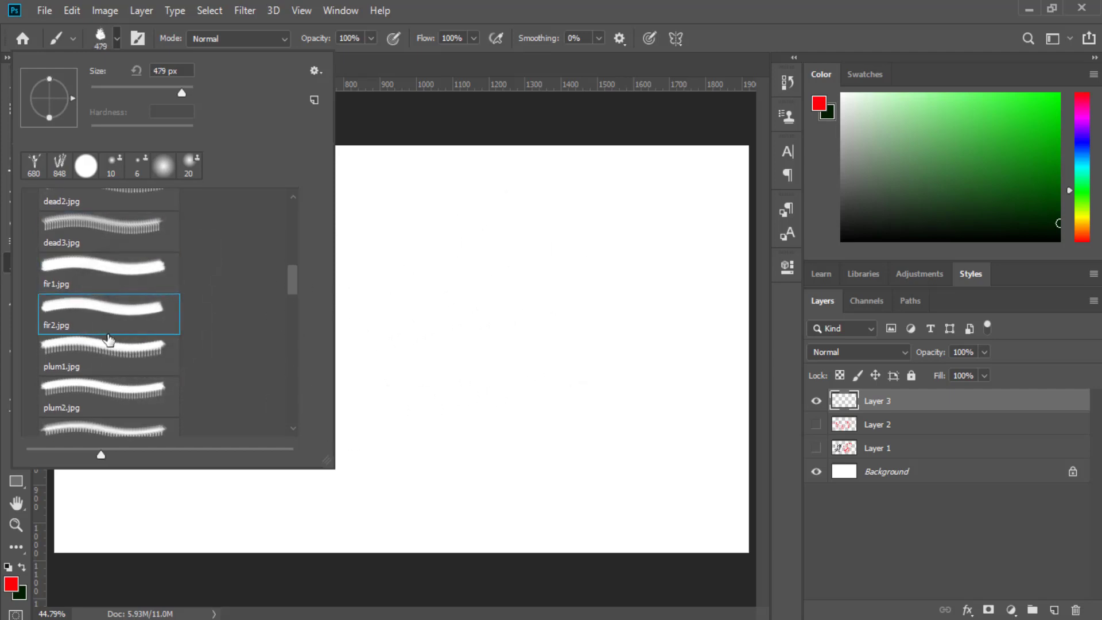
scroll(142, 302, down, 1)
click(133, 305)
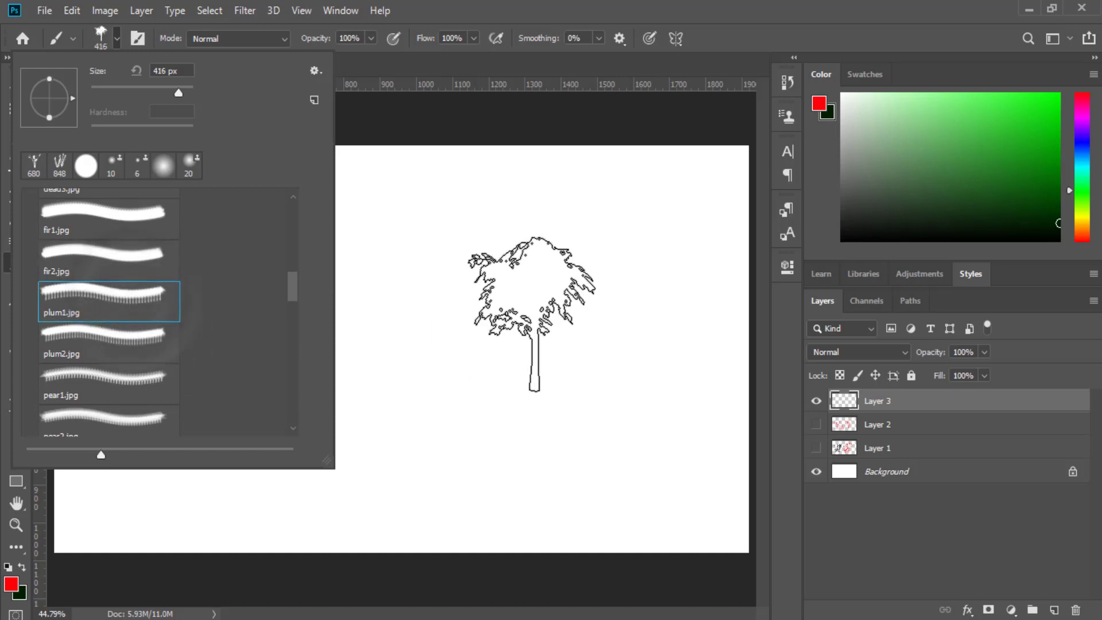
click(463, 316)
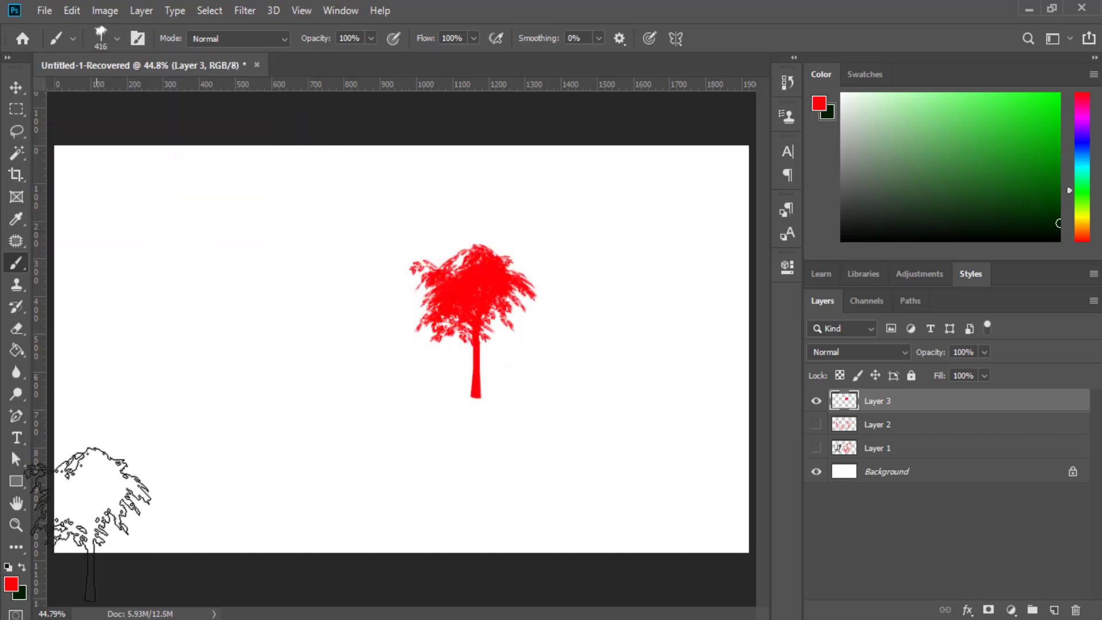
Step: Try plum2, then stamp red pear1 trees on the right and left
click(118, 39)
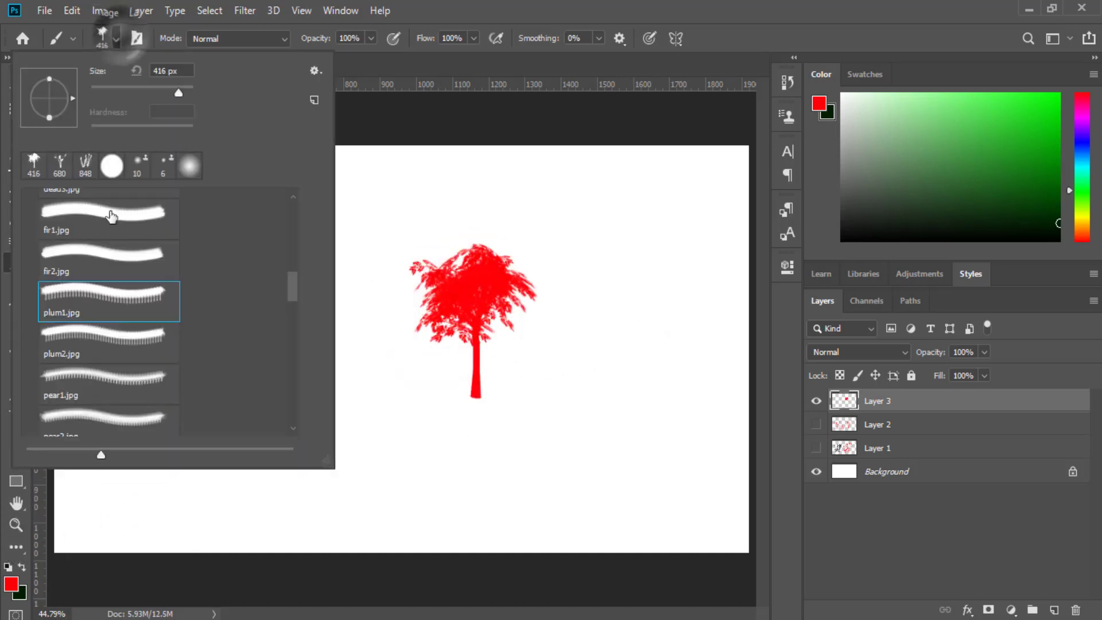
click(86, 337)
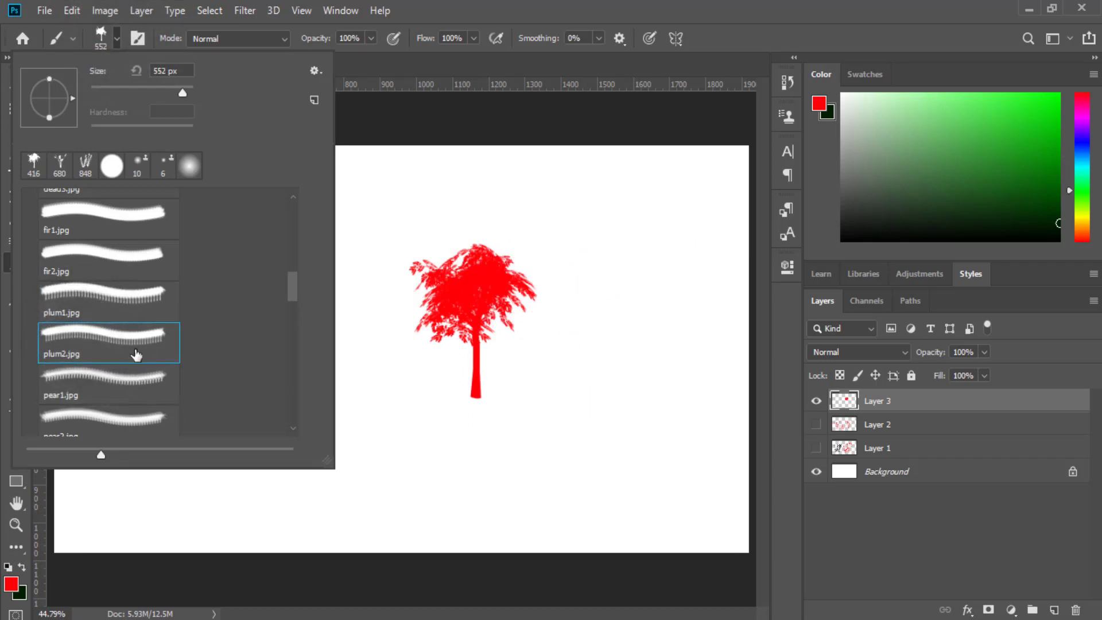
scroll(135, 351, down, 2)
scroll(135, 276, down, 1)
click(136, 271)
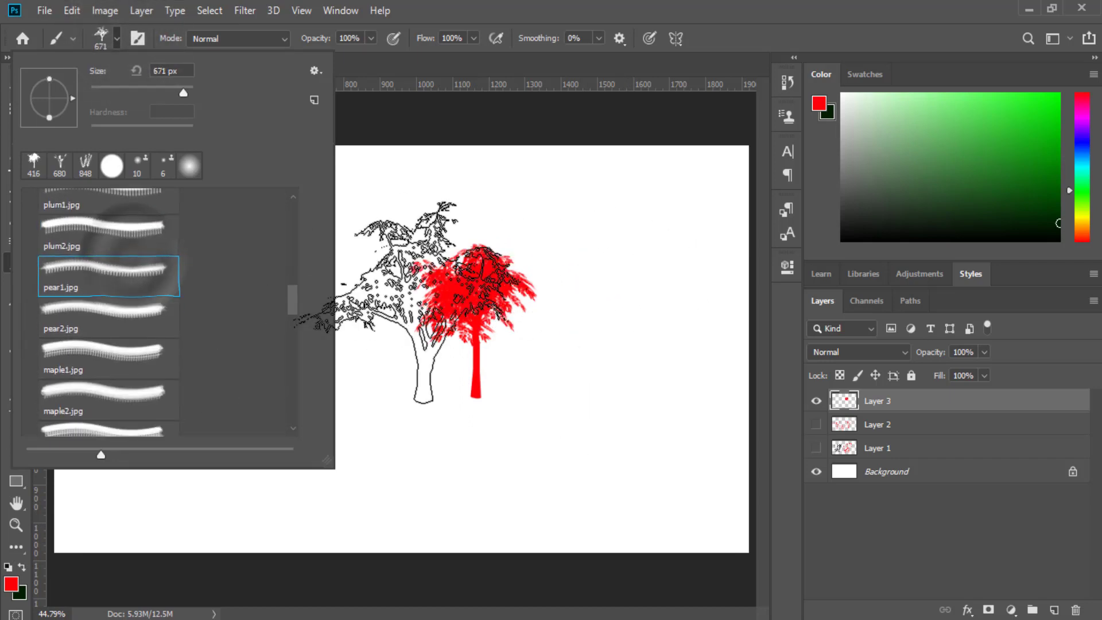
click(623, 394)
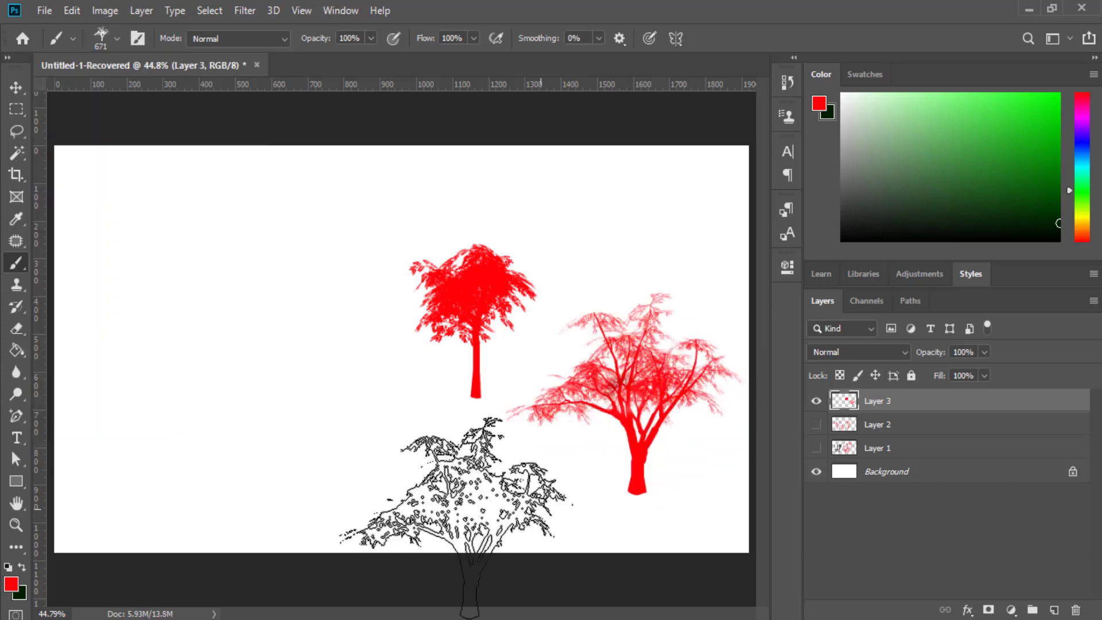
click(238, 347)
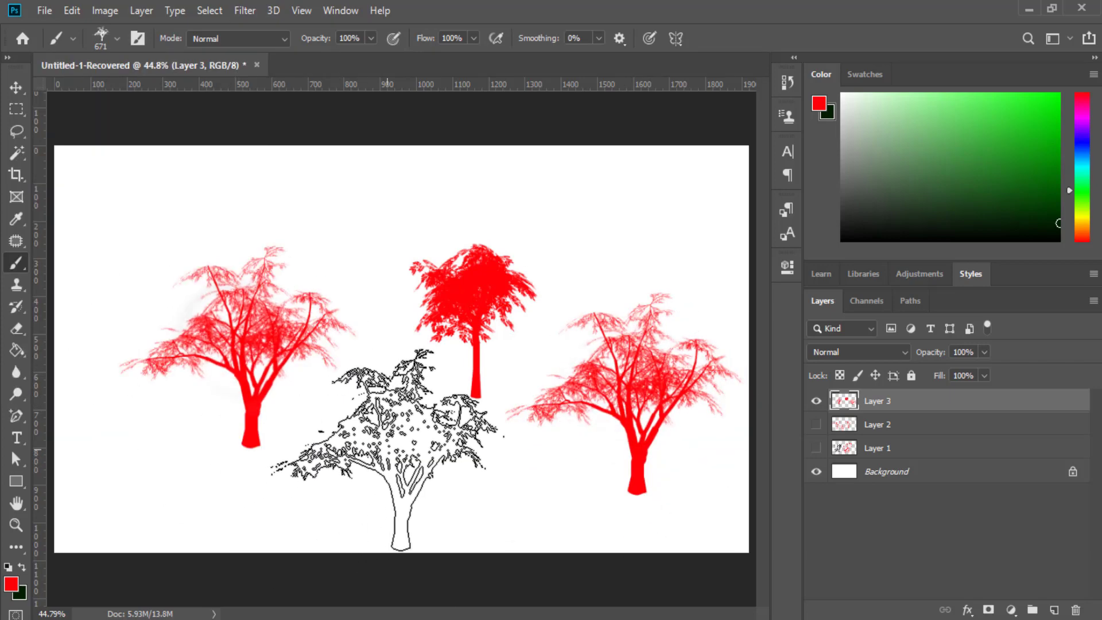
Step: Set the foreground colour to dark blue and stamp a blue tree near the bottom centre
click(16, 582)
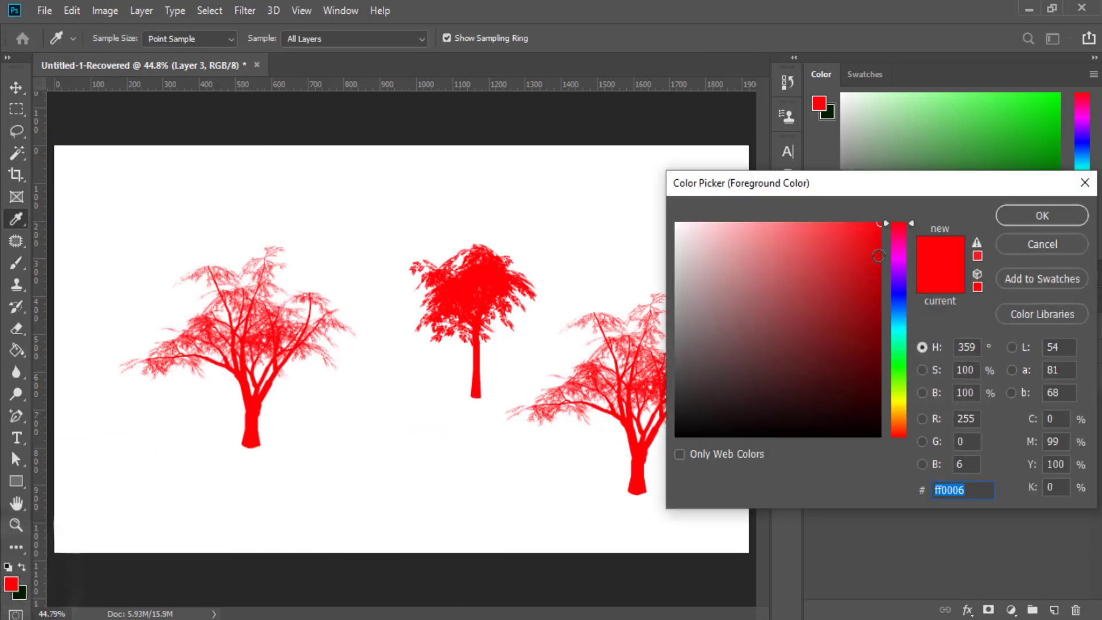
click(878, 256)
click(901, 298)
click(873, 293)
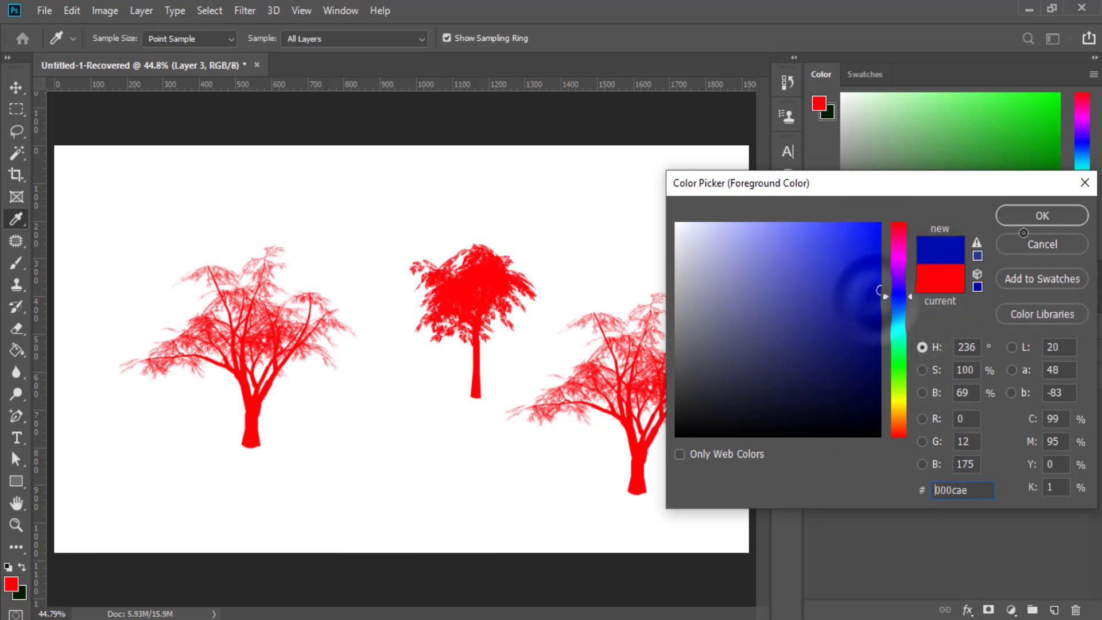
click(1043, 216)
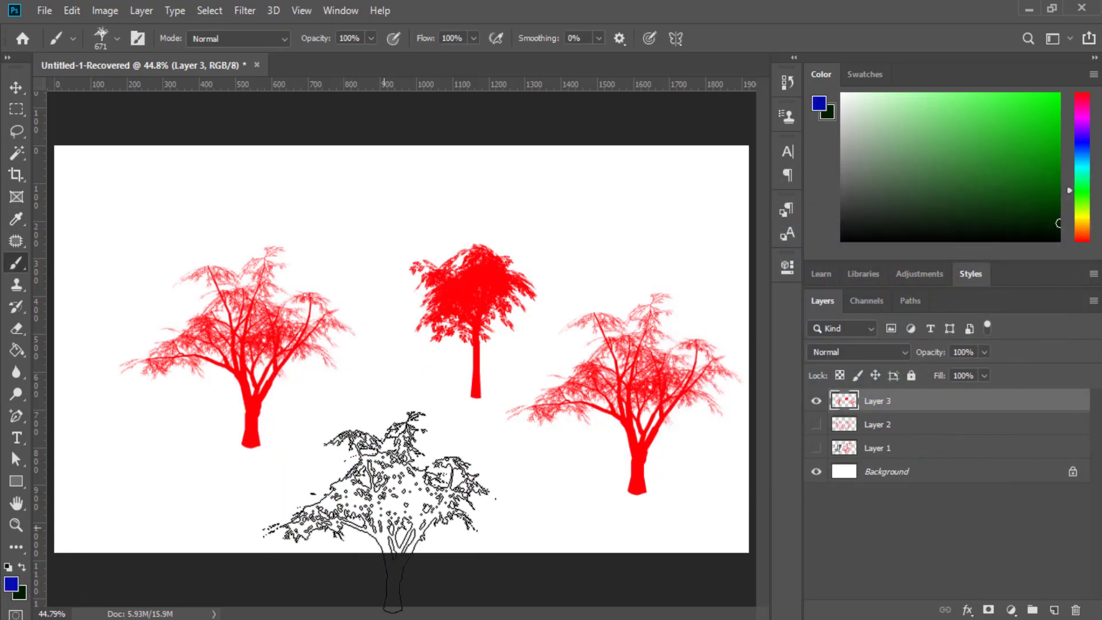
click(393, 469)
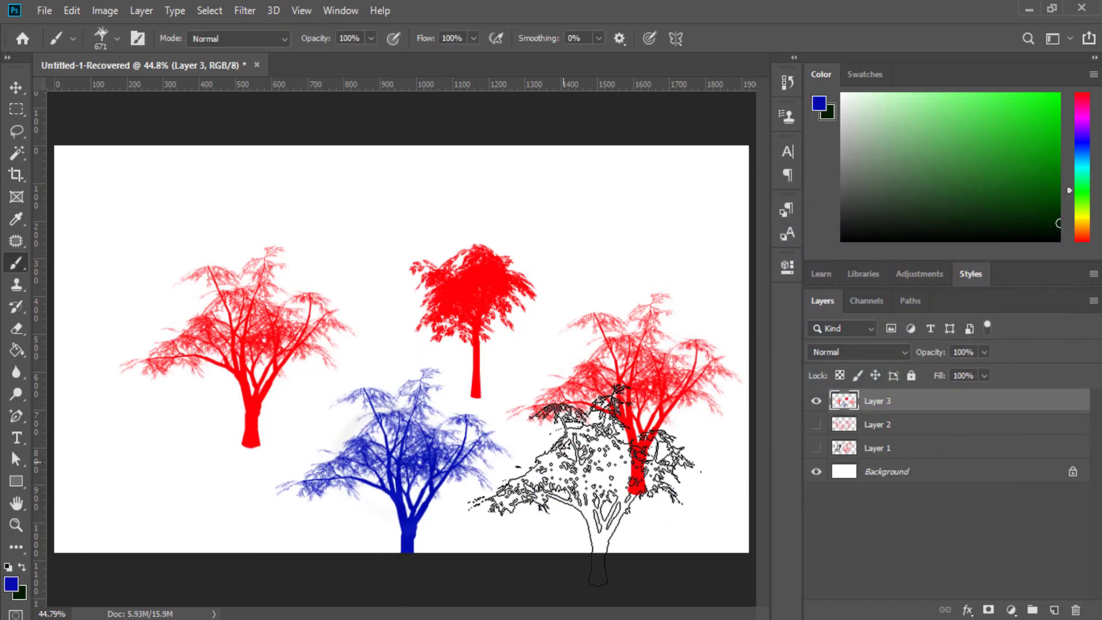
Step: Select Layers 1–3, drag them to the trash, and bring Chrome forward
click(16, 88)
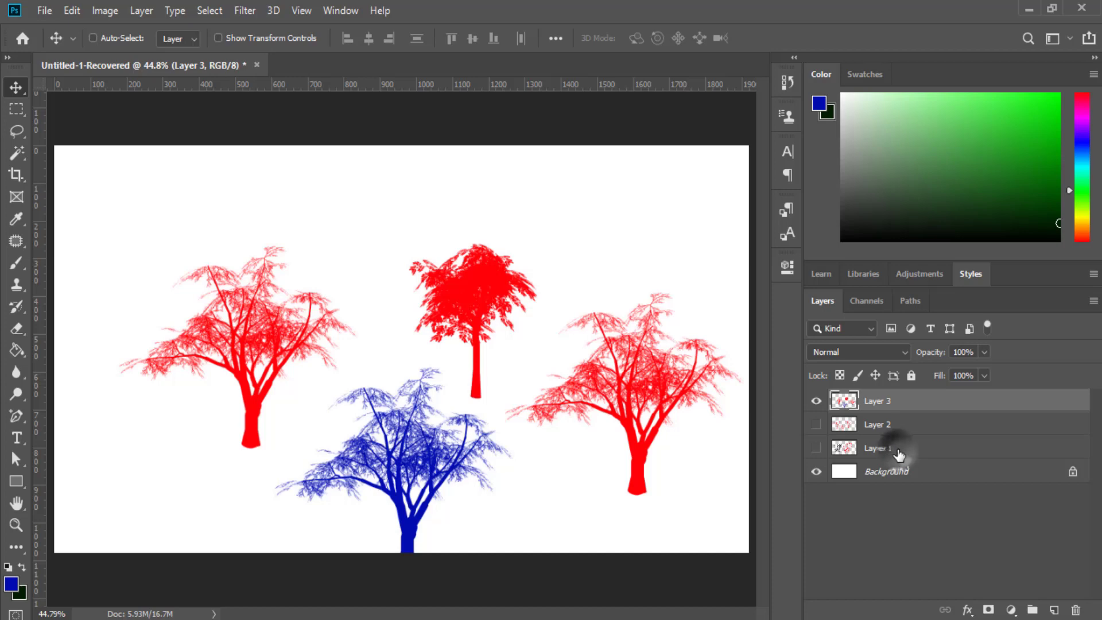
shift+click(879, 448)
drag(879, 448, 1074, 613)
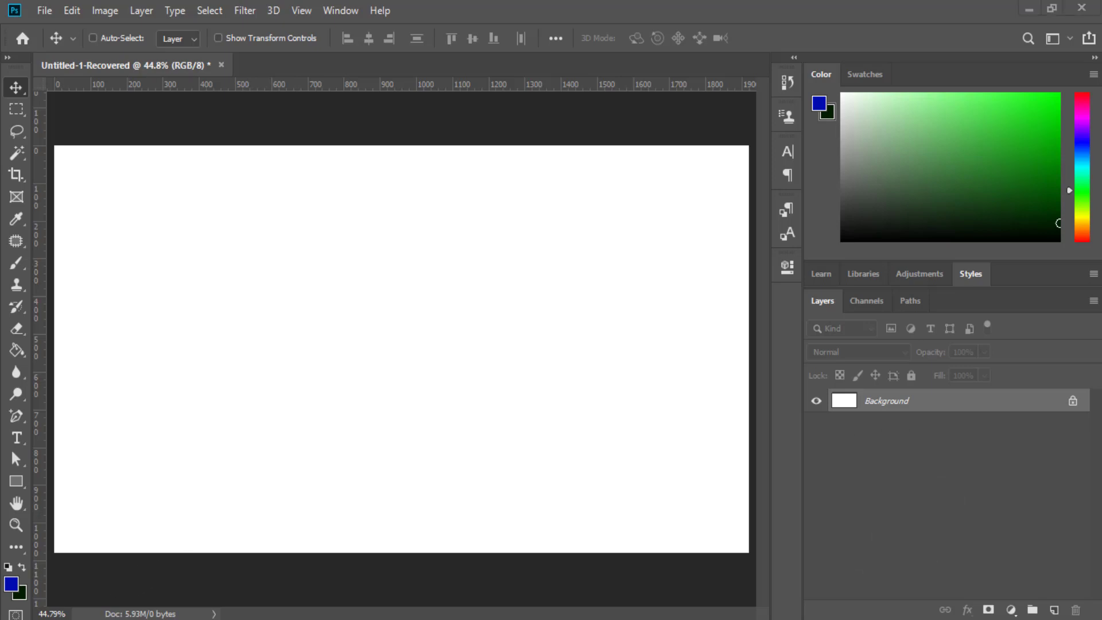
click(78, 617)
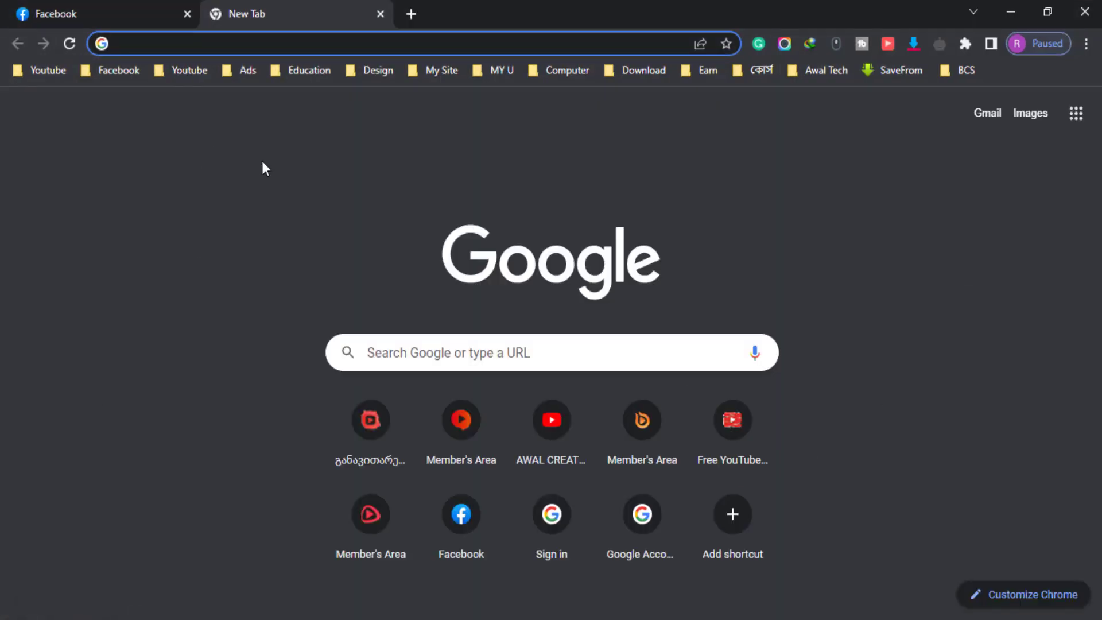
Step: On the Facebook tab, search for 'awal creative'
click(95, 7)
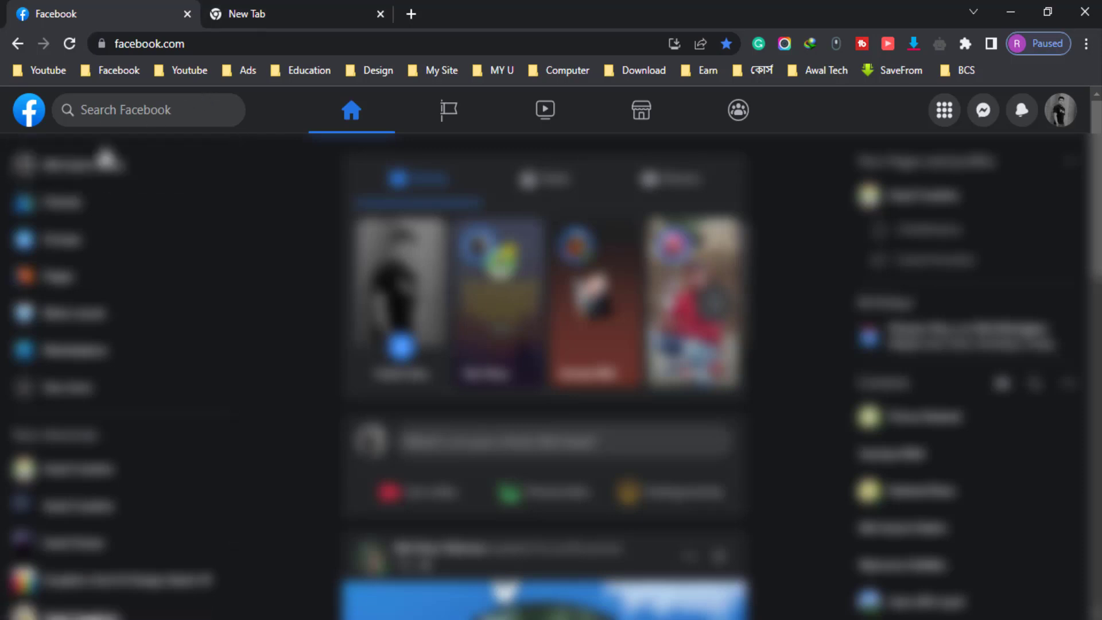
click(129, 108)
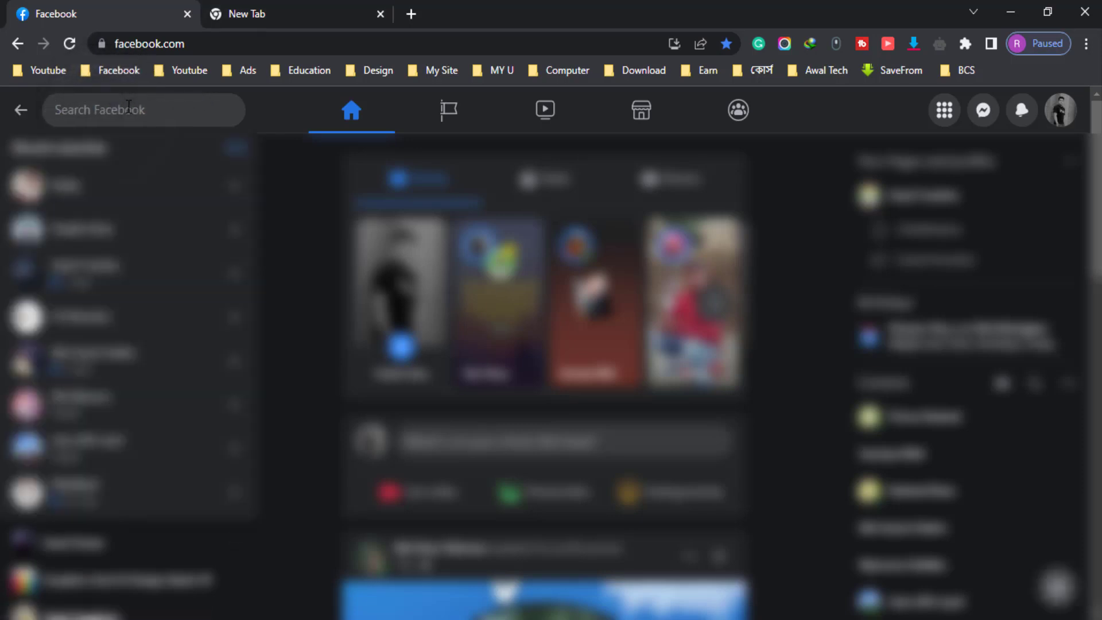
text(awal)
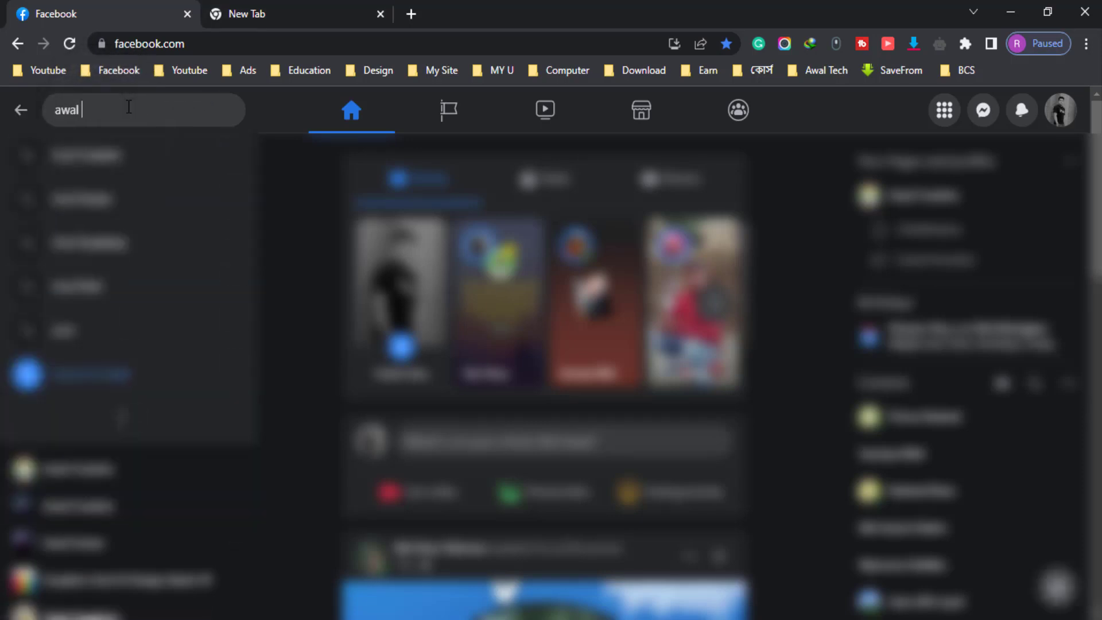
text( creative)
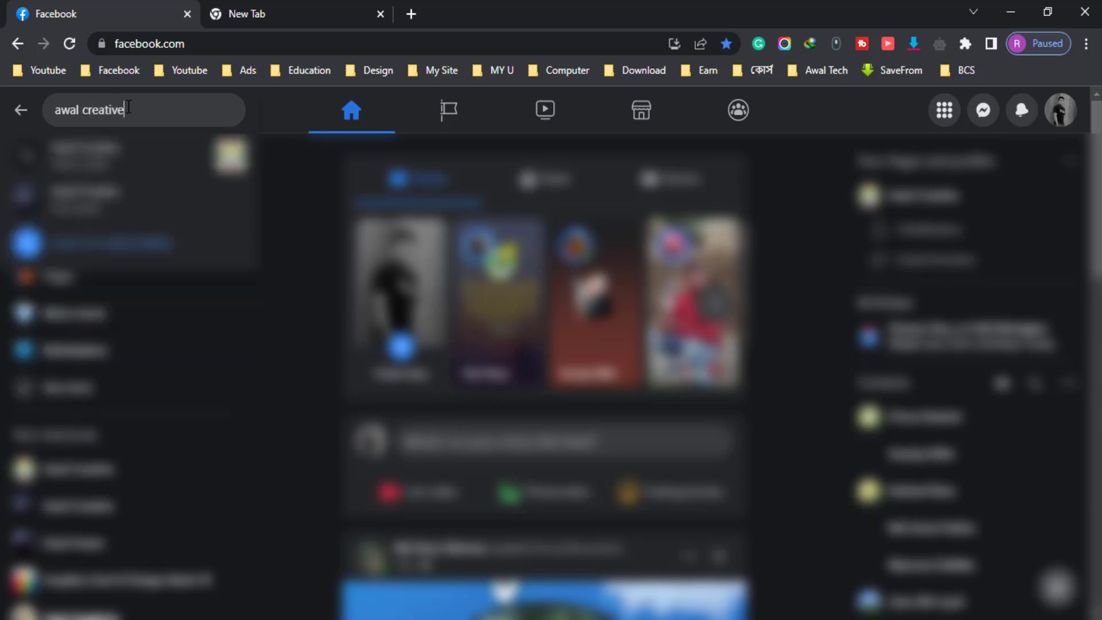
key(Return)
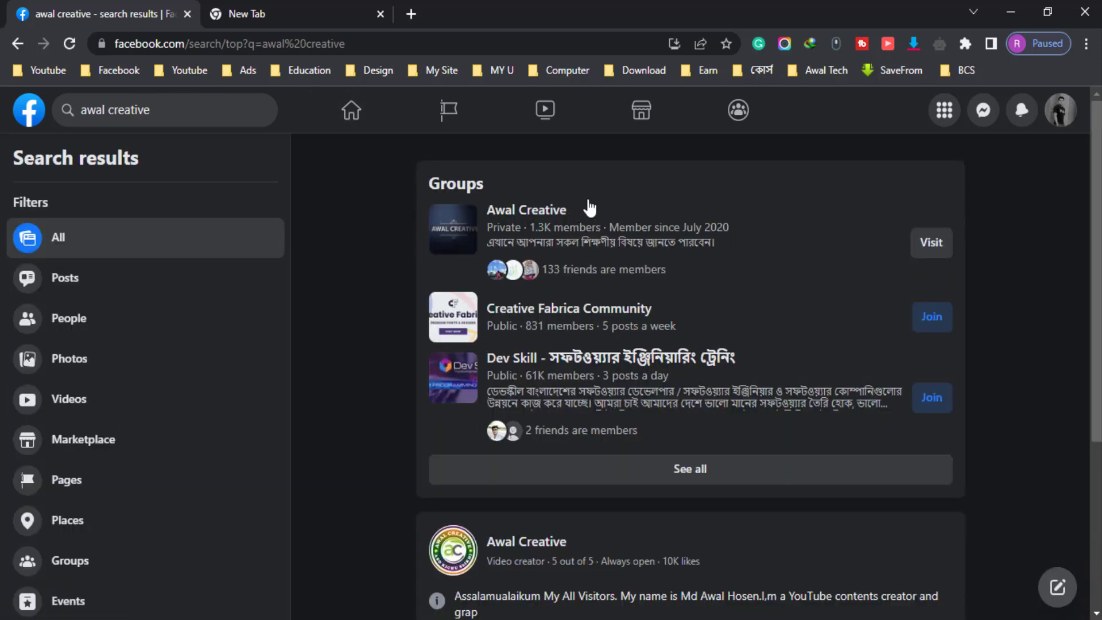
Step: Open the Awal Creative group from the results and go to its Files tab
click(521, 211)
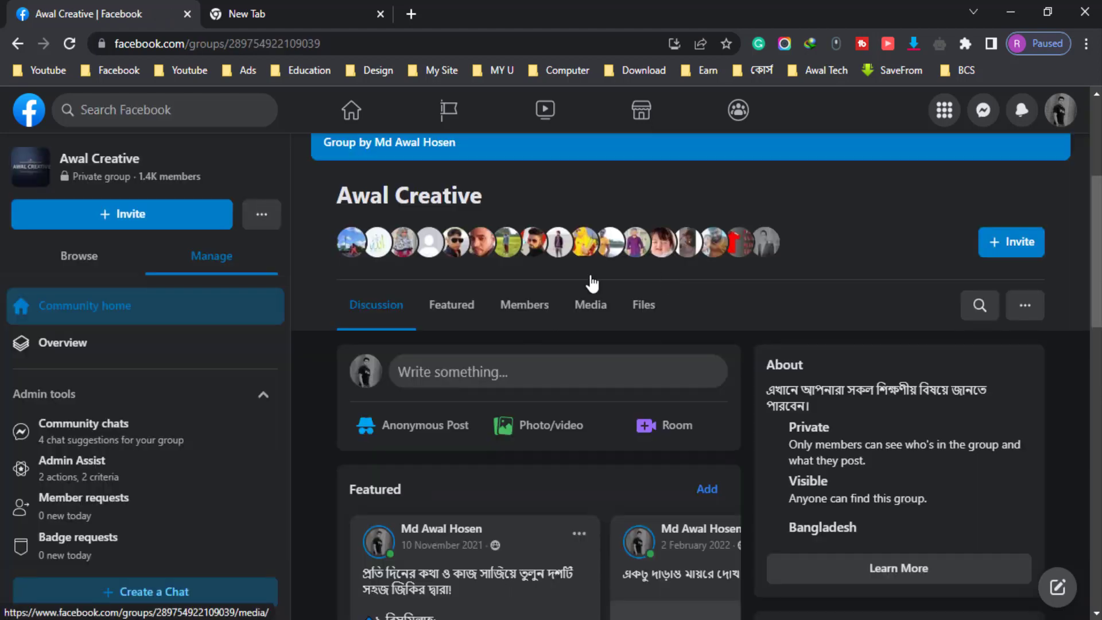
scroll(880, 234, up, 5)
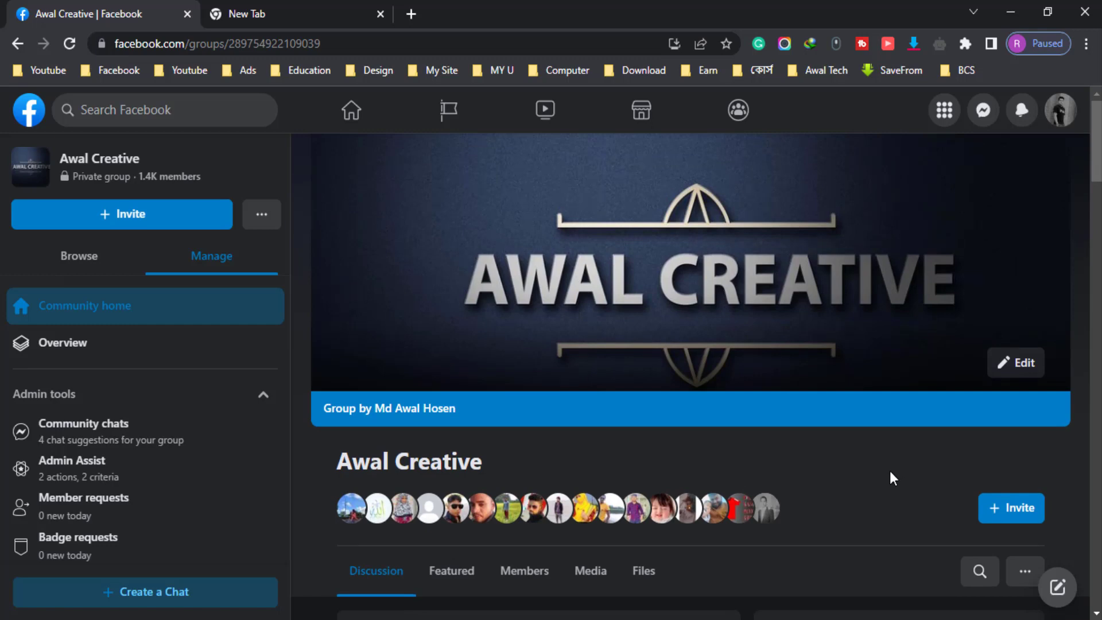
scroll(890, 447, down, 3)
scroll(876, 373, up, 3)
scroll(846, 478, down, 3)
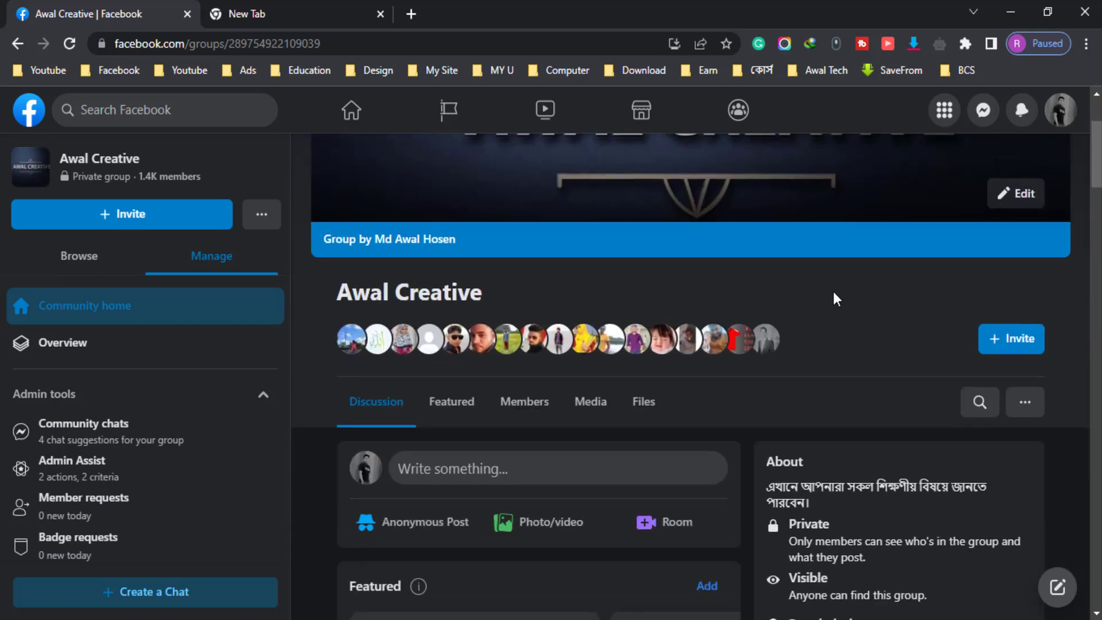
scroll(837, 298, down, 1)
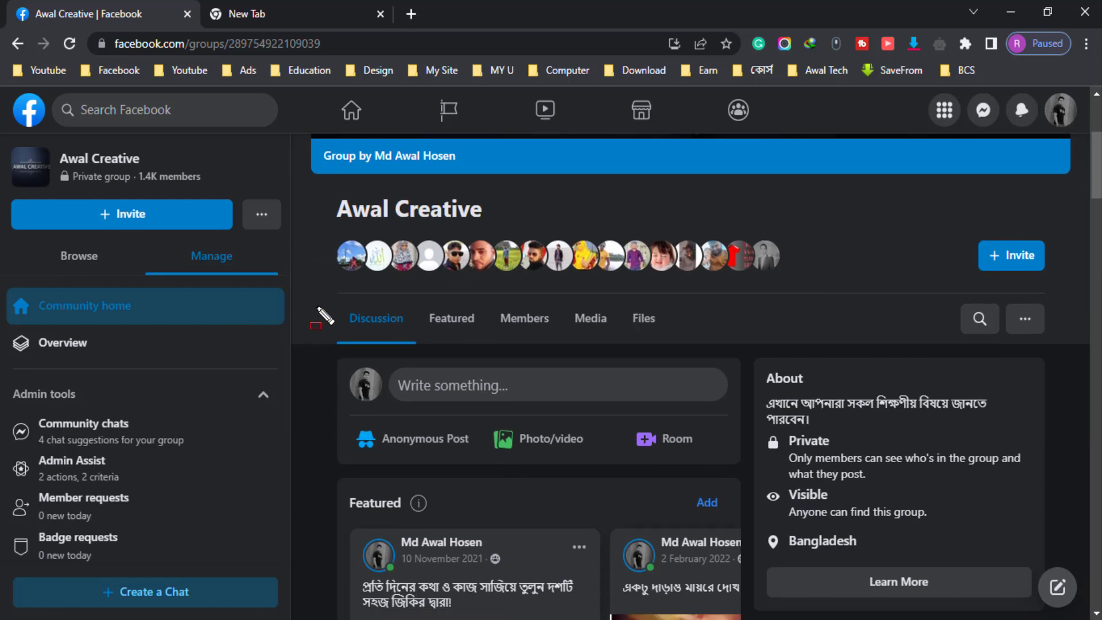
mouse_move(333, 303)
mouse_down()
mouse_move(514, 329)
mouse_move(716, 328)
mouse_up()
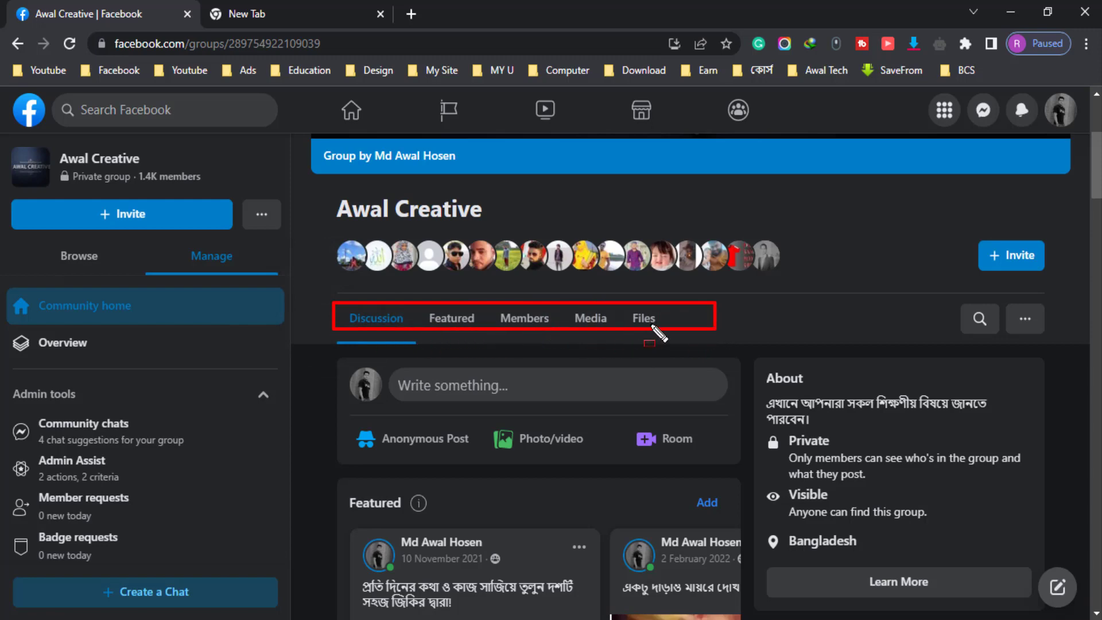
key(Escape)
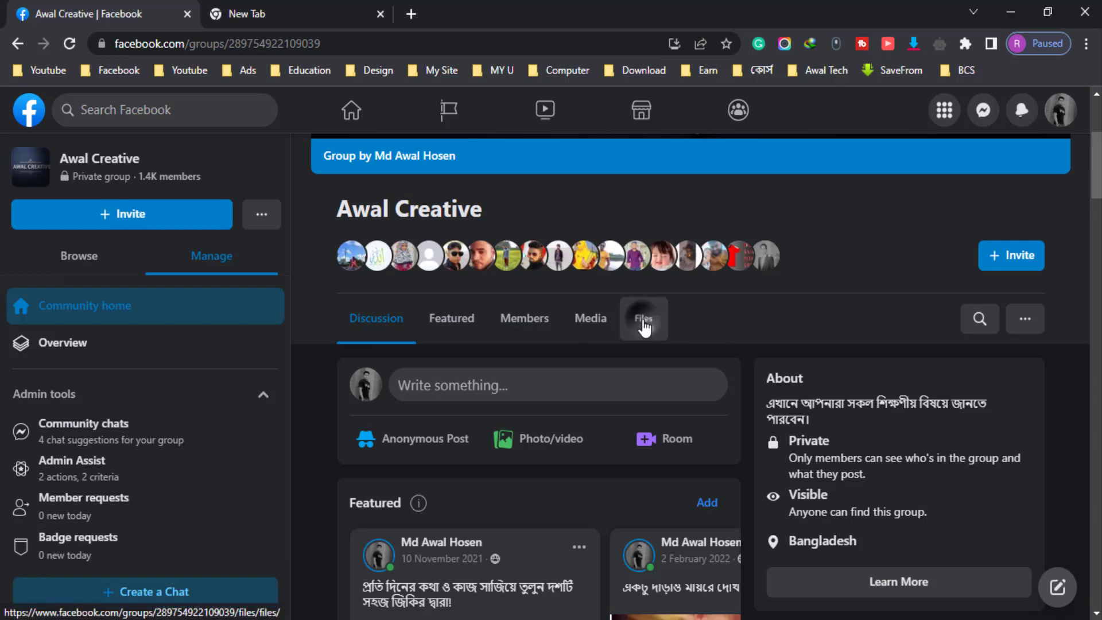
click(643, 325)
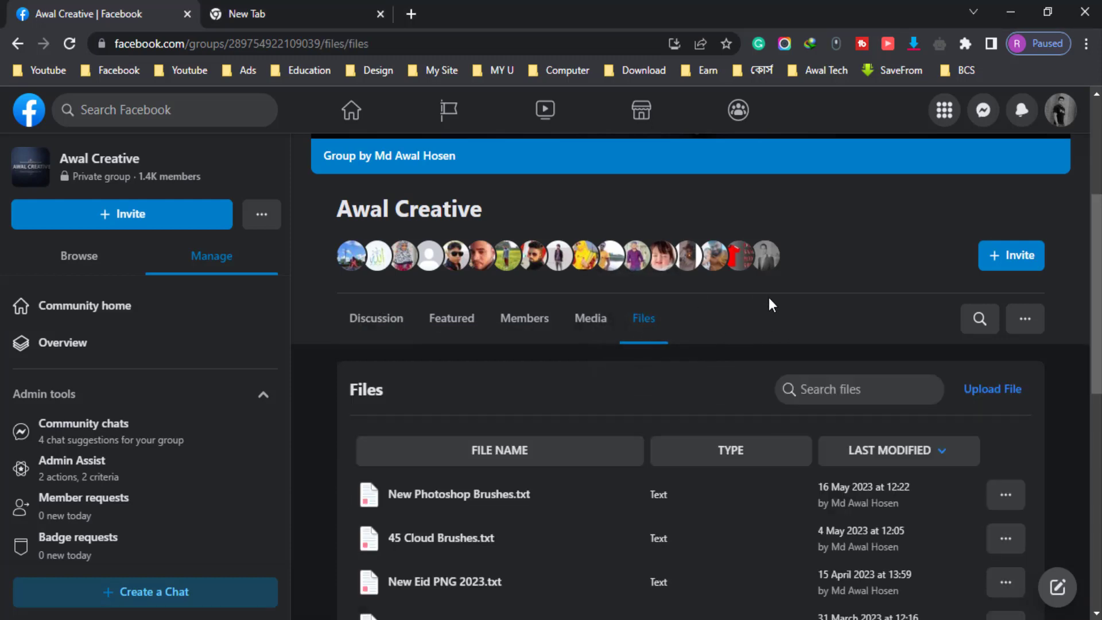
Step: Download New Photoshop Brushes.txt from the group's Files and save it to the Desktop
scroll(769, 300, down, 3)
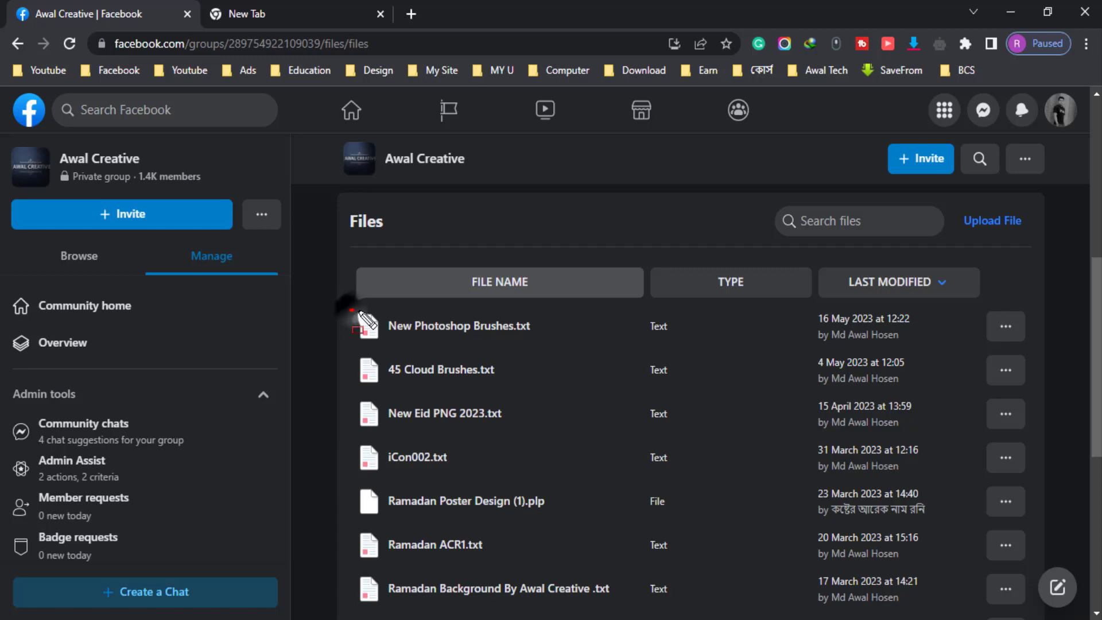
mouse_move(350, 310)
mouse_down()
mouse_move(786, 351)
mouse_move(1039, 349)
mouse_up()
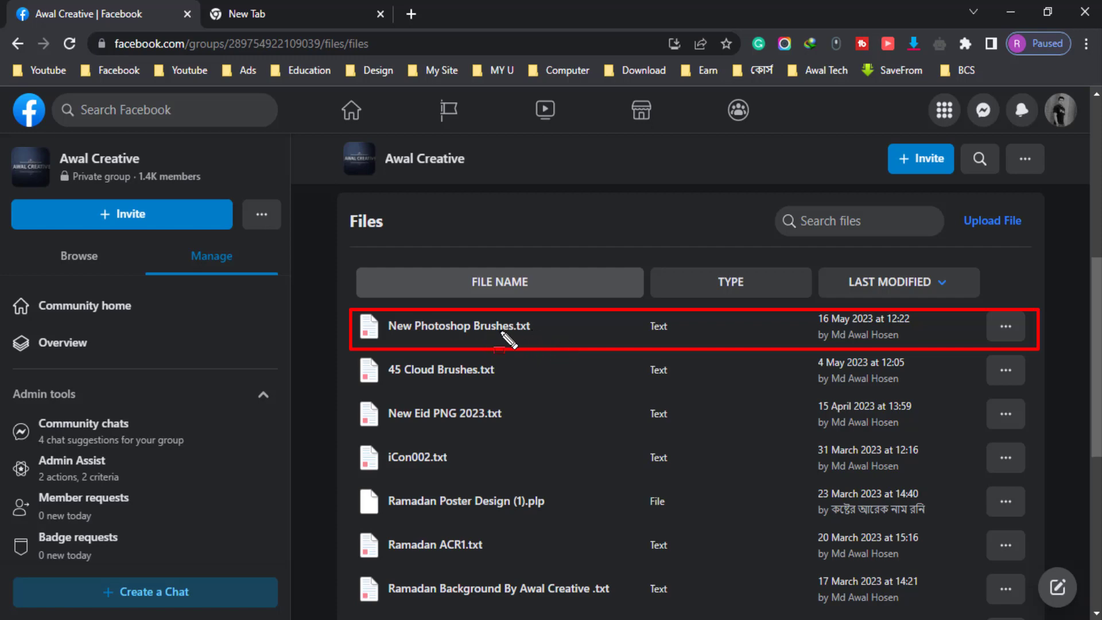
key(Escape)
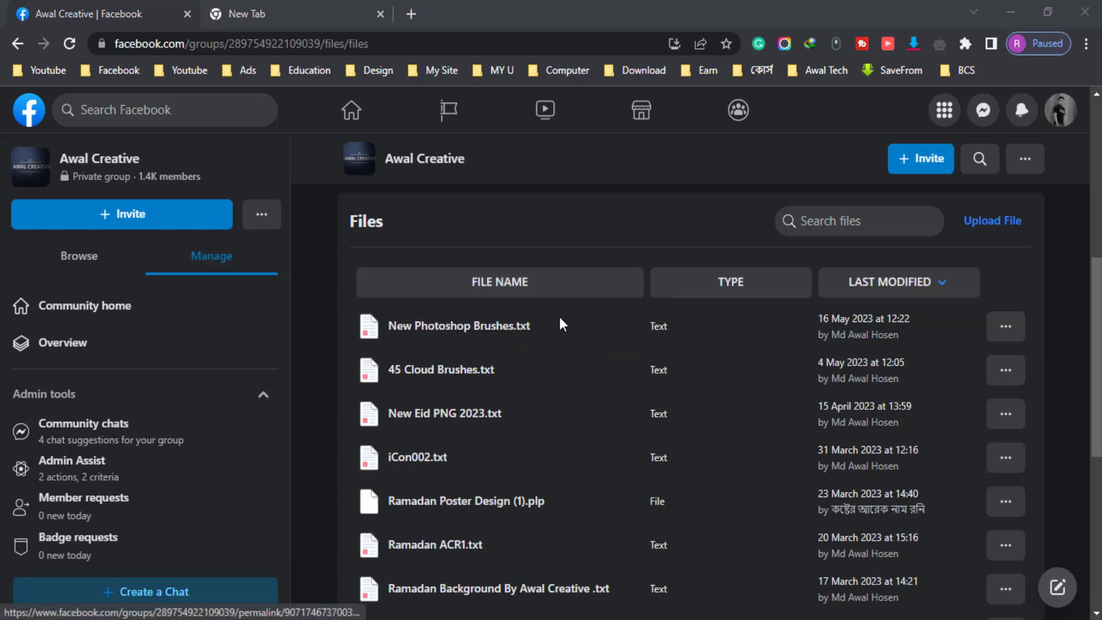
click(1006, 332)
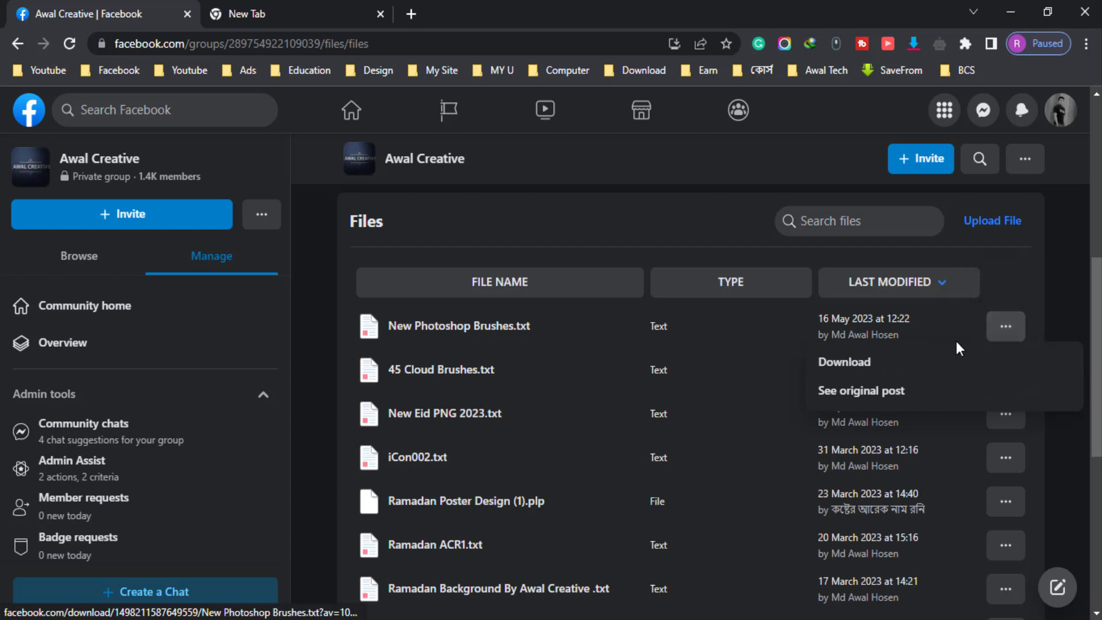
click(927, 367)
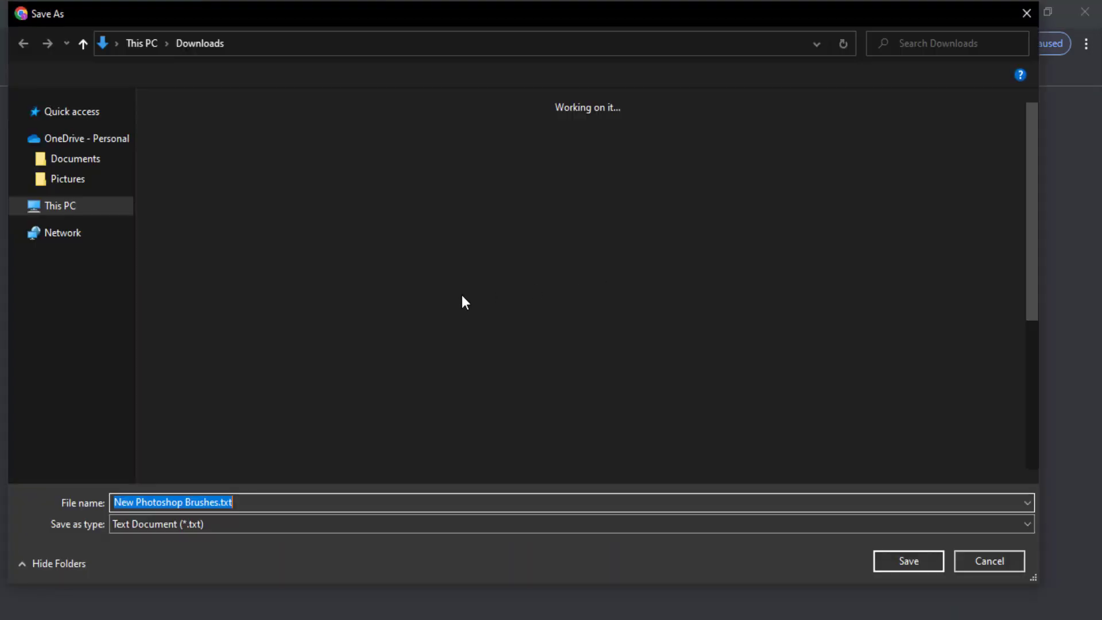
click(80, 246)
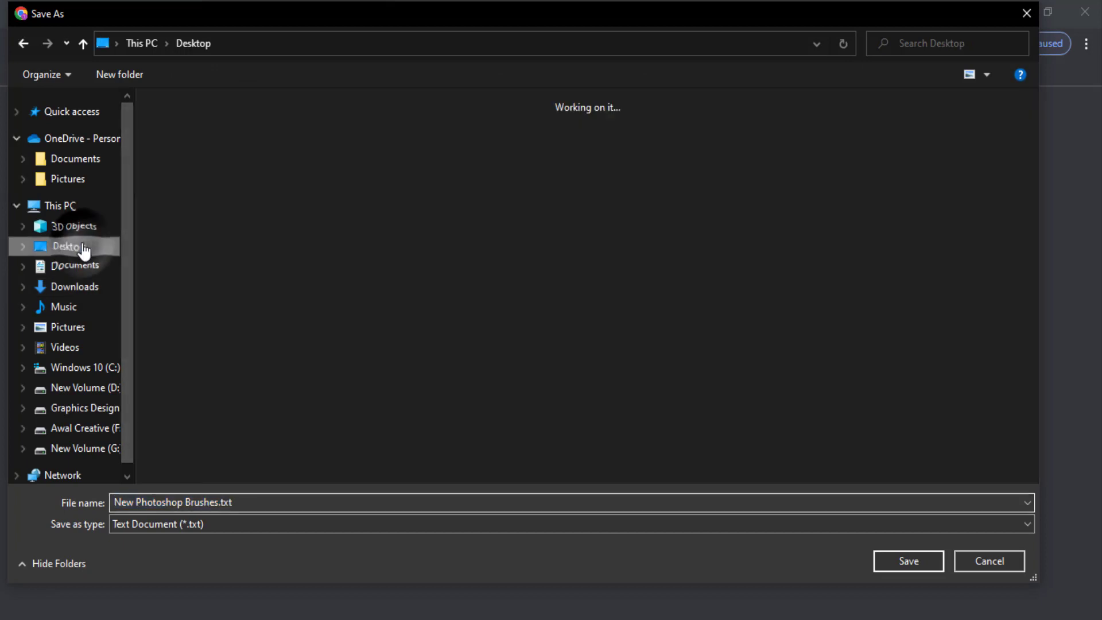
click(907, 562)
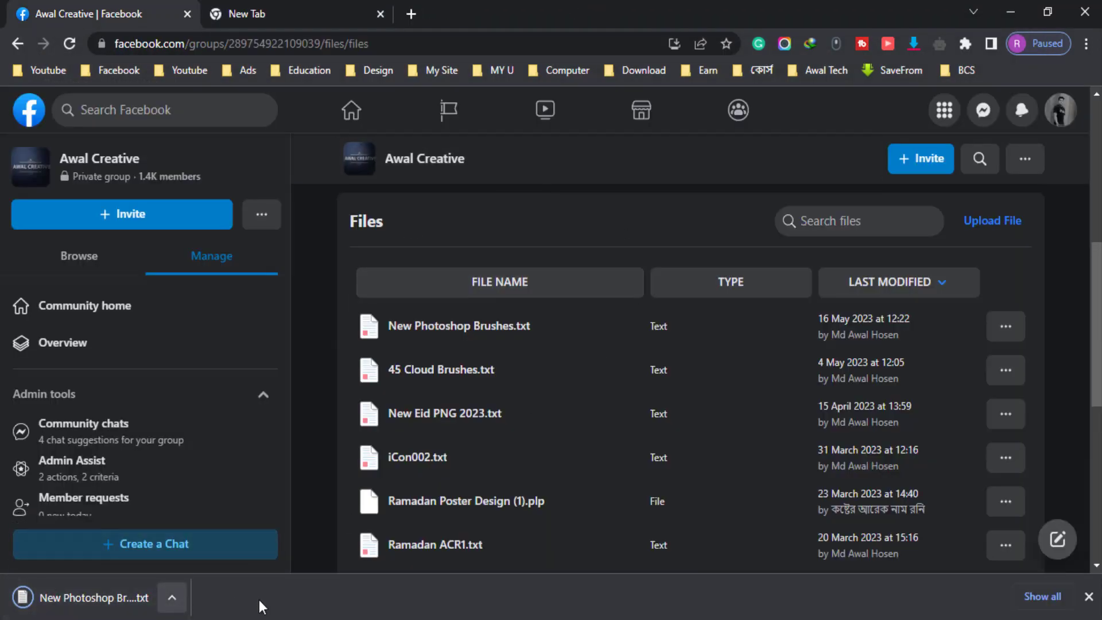
Step: Minimize Chrome and open New Photoshop Brushes.txt from the desktop in Notepad
click(1010, 13)
drag(158, 129, 158, 125)
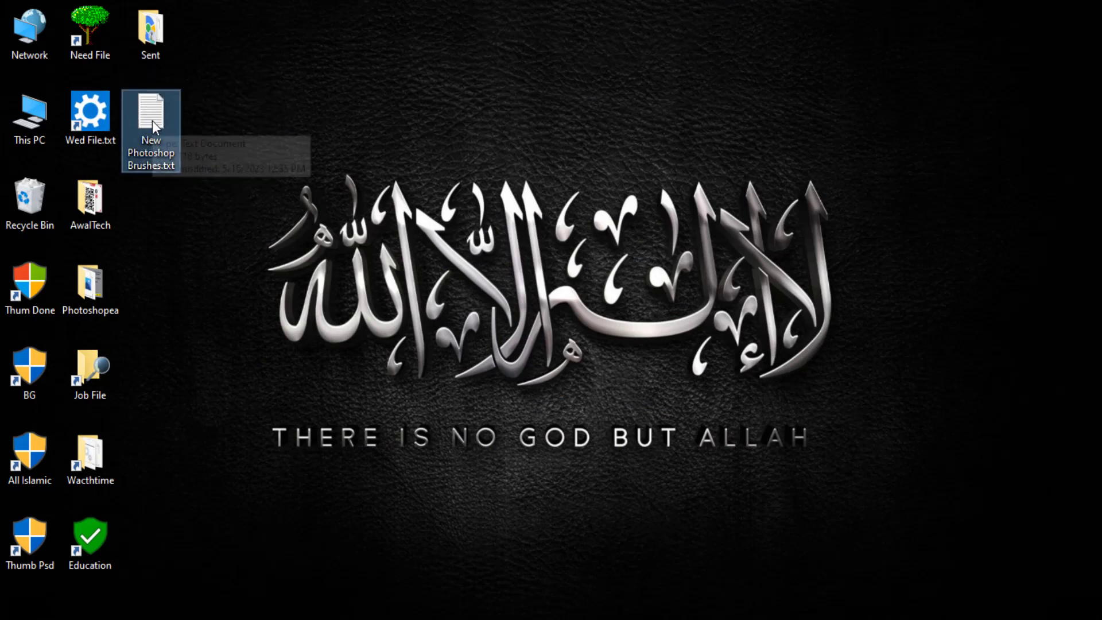
mouse_move(151, 120)
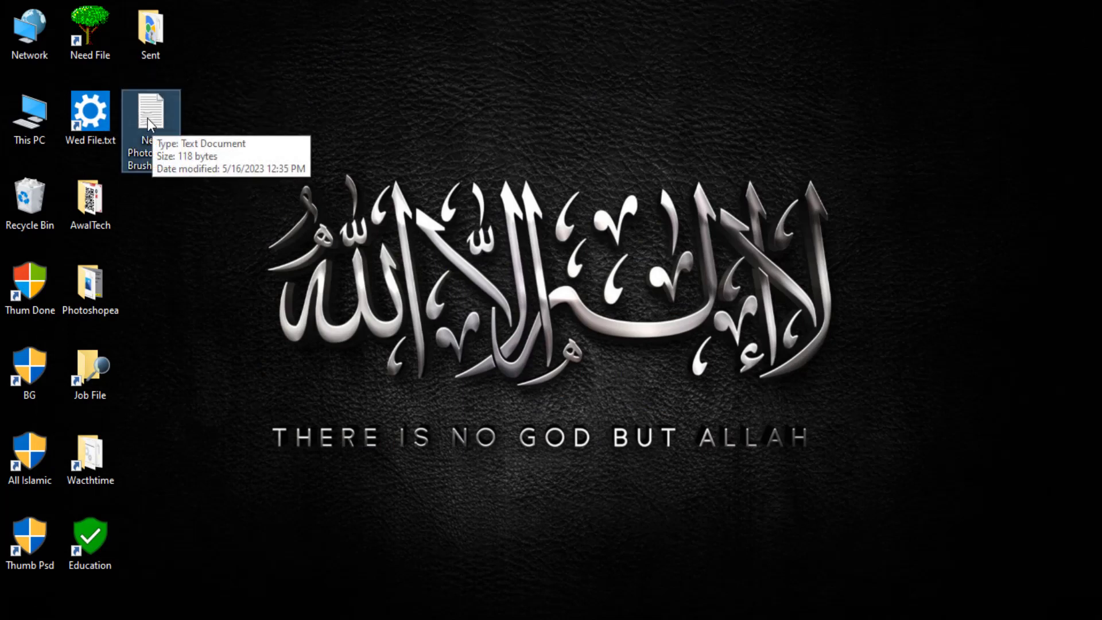
double_click(147, 119)
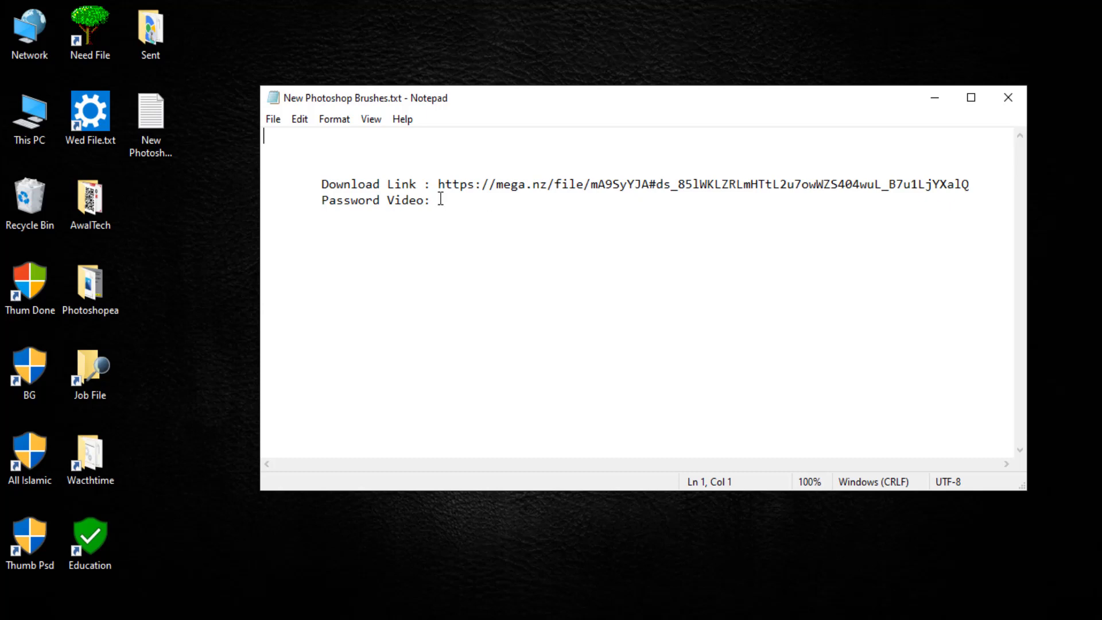
Step: Copy the MEGA download link from the file and switch back to Chrome
drag(440, 185, 987, 188)
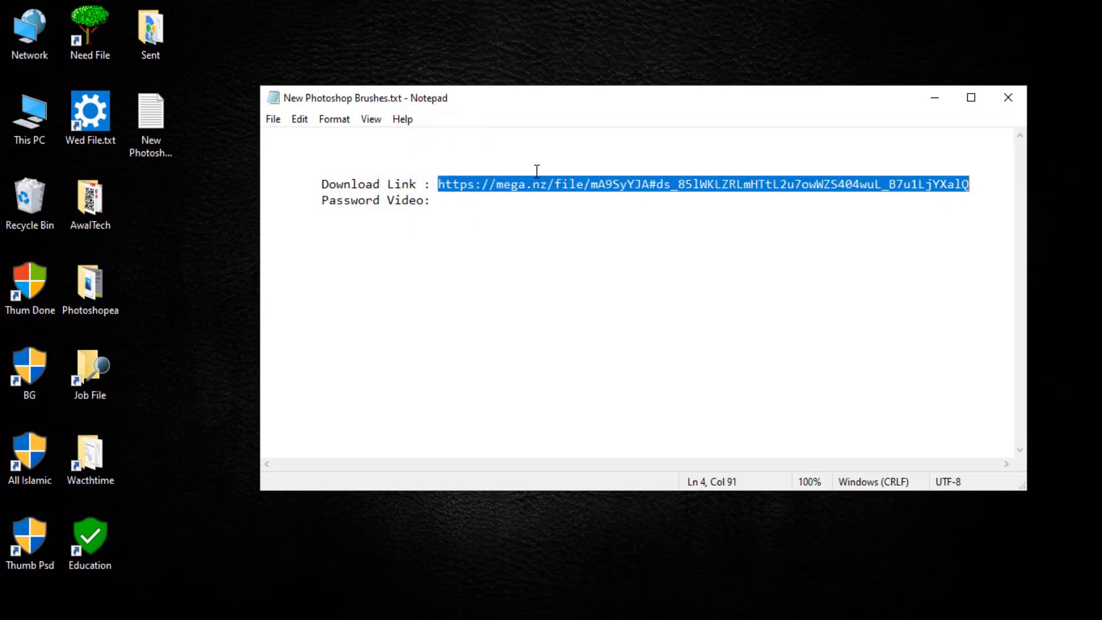
drag(439, 184, 982, 184)
right_click(896, 182)
click(942, 236)
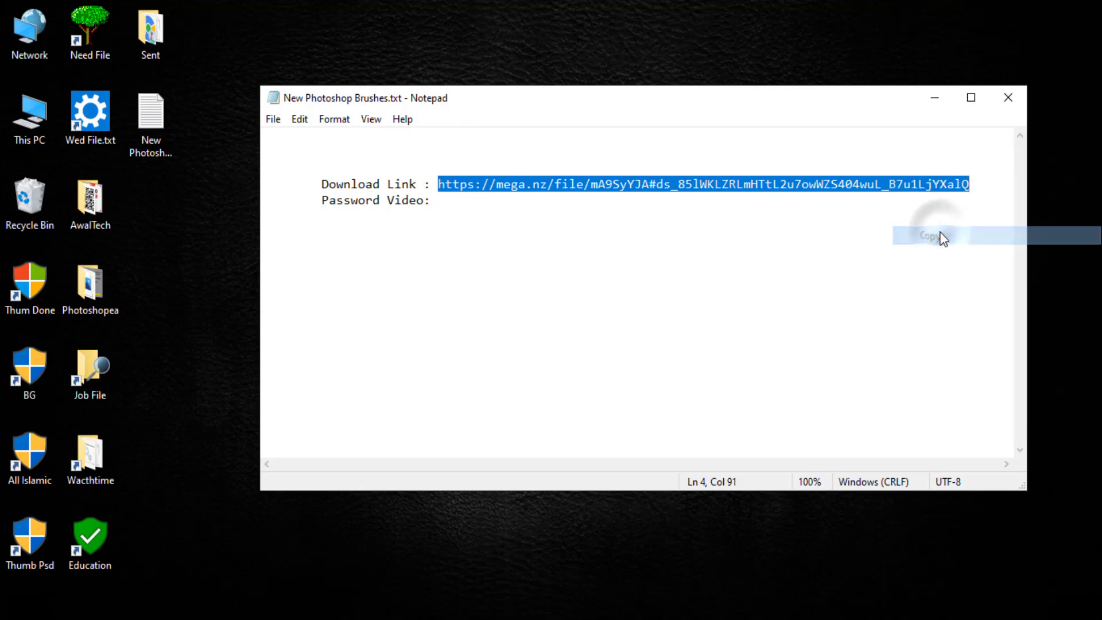
click(106, 614)
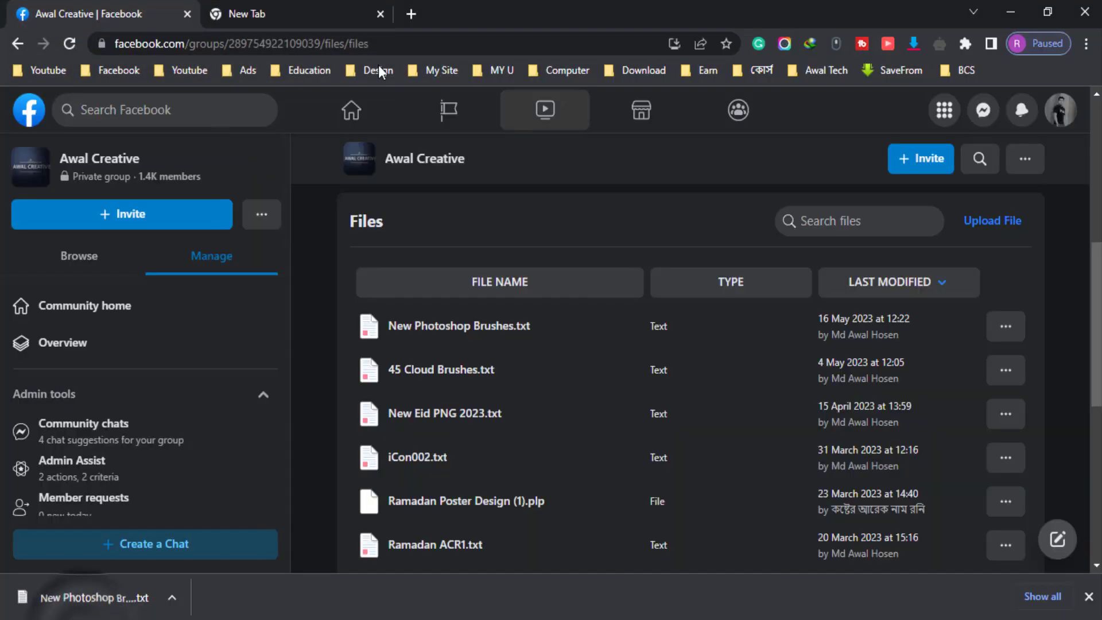
Step: Open the pasted MEGA link and save New Photoshop Brushes.zip (7.3 MB) to the Desktop
click(327, 40)
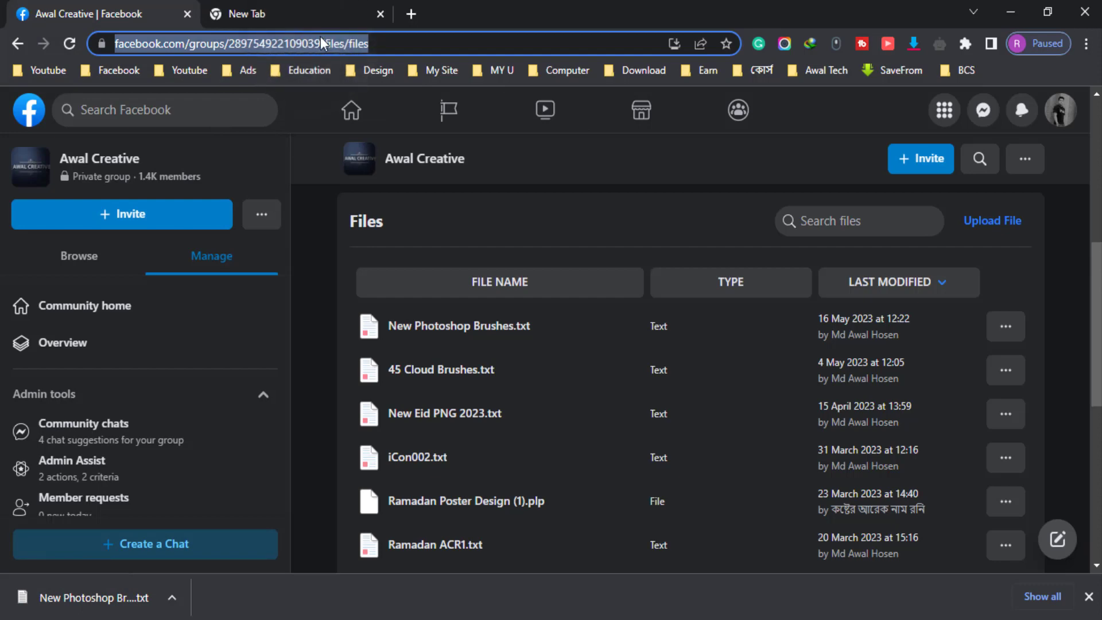
key(ctrl+v)
key(Return)
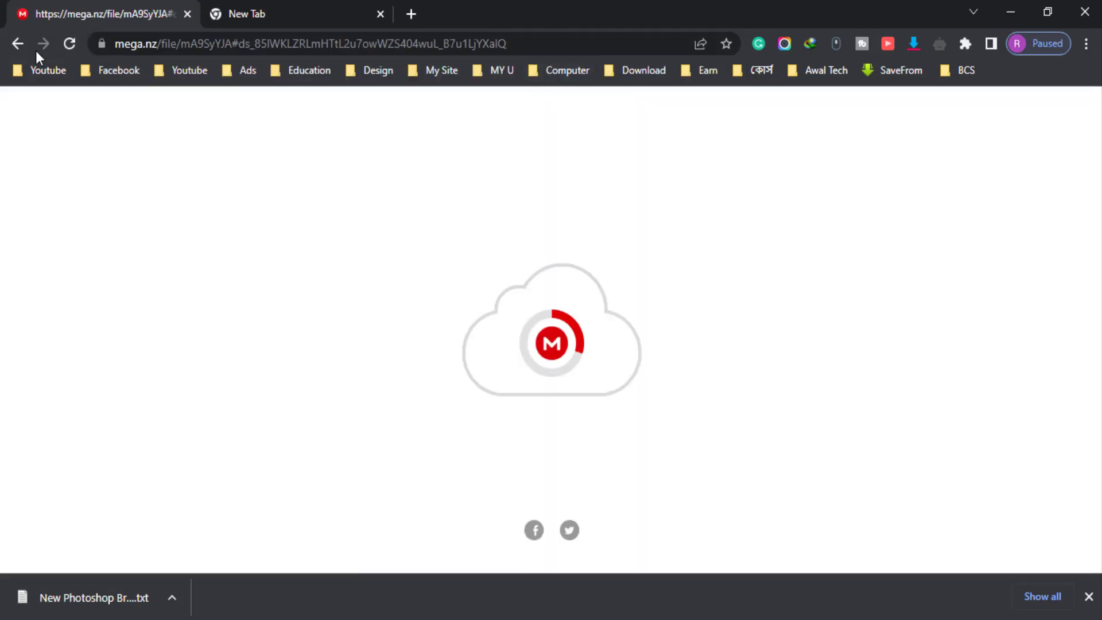
click(1089, 597)
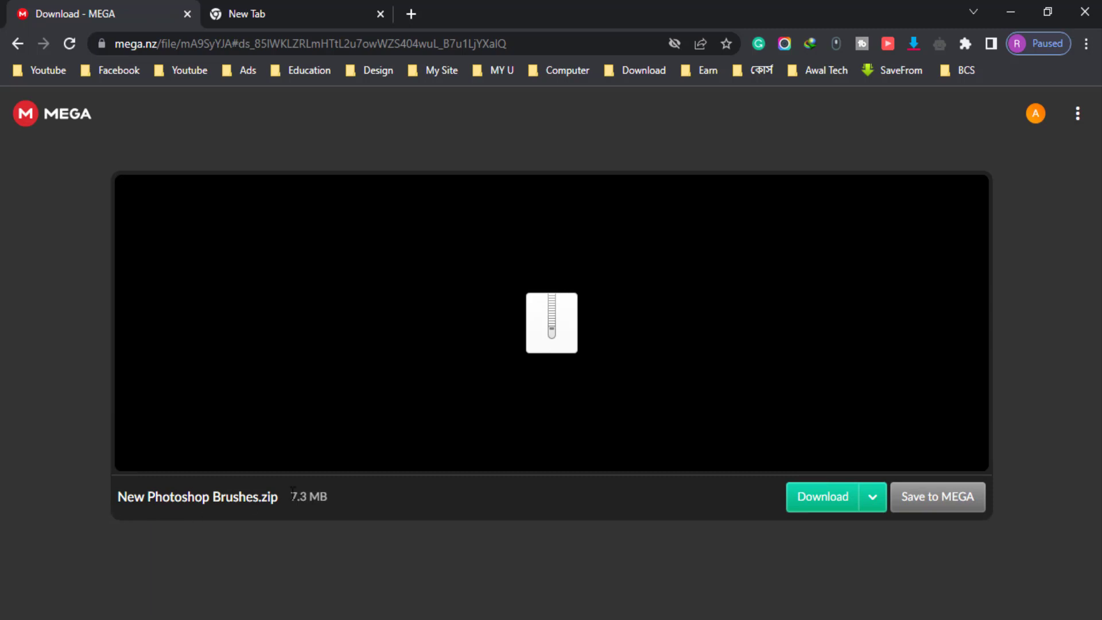
drag(291, 496, 653, 495)
click(824, 499)
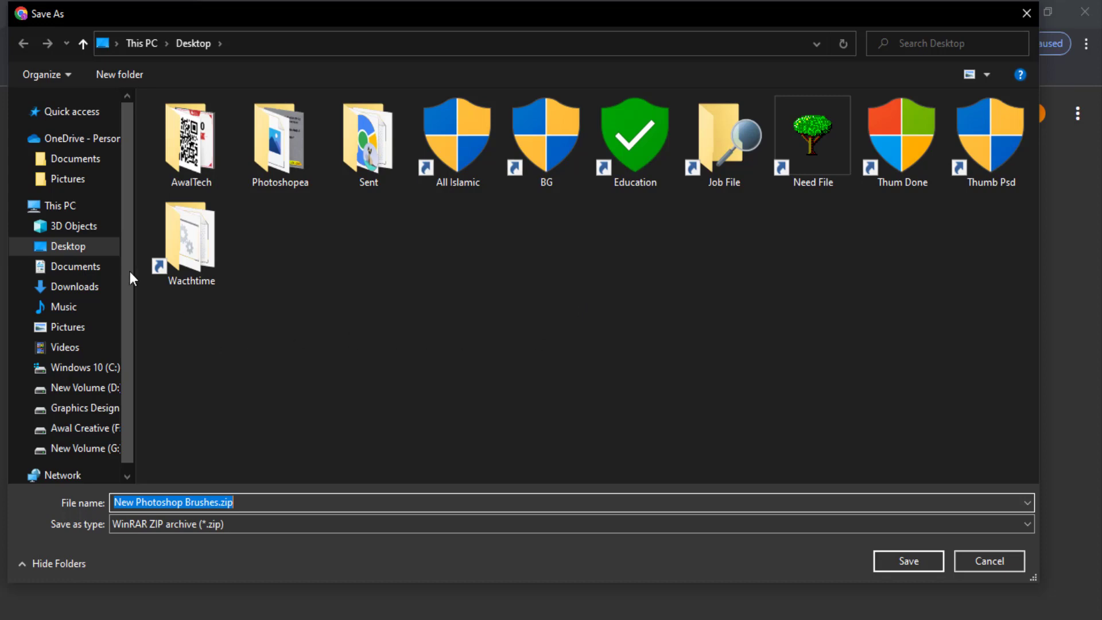
click(72, 247)
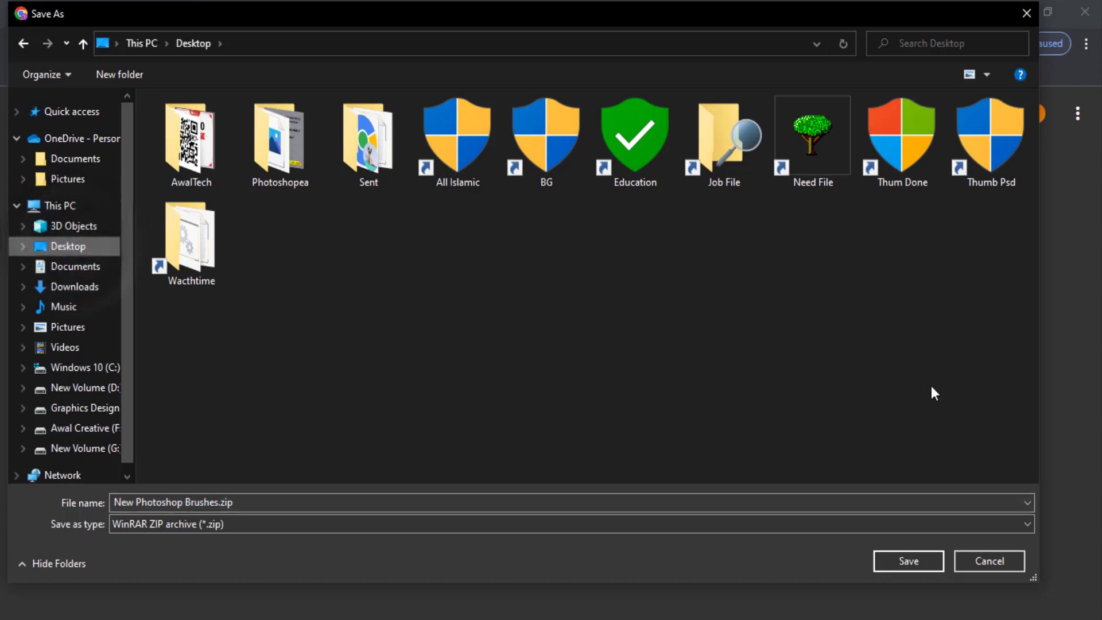
click(902, 556)
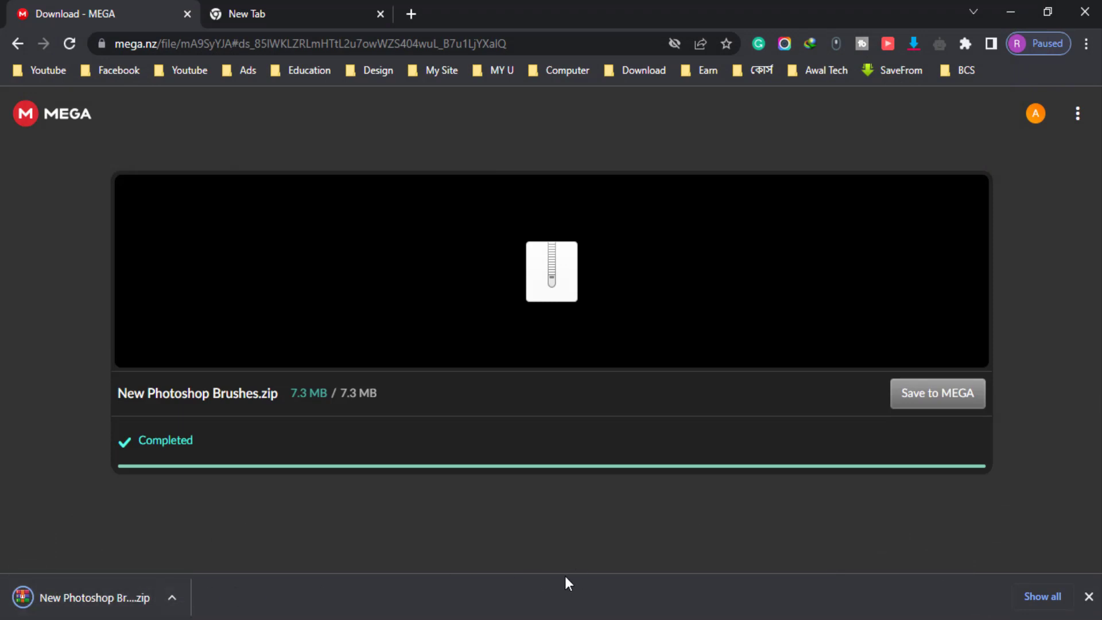
Step: Close Notepad and refresh the desktop so New Photoshop Brushes.zip appears
click(1038, 596)
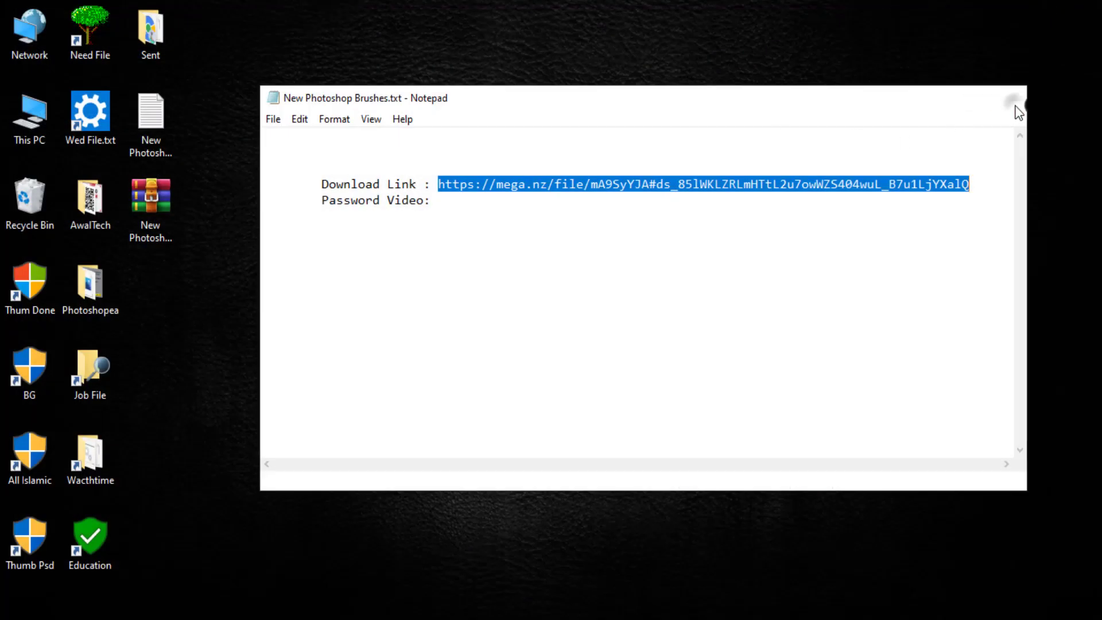
click(1008, 97)
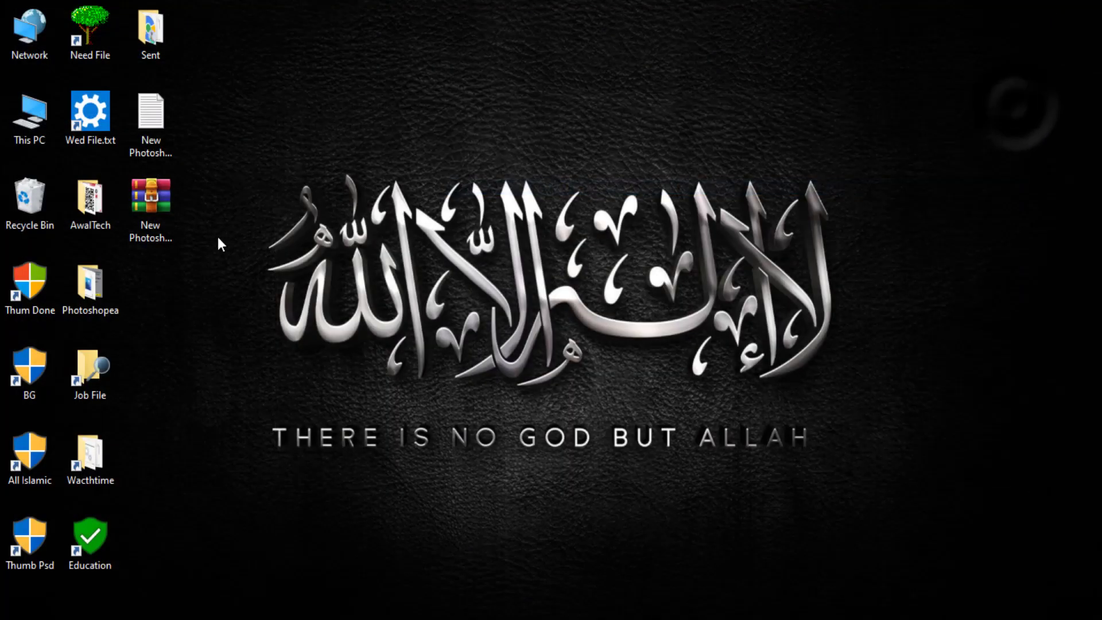
drag(143, 197, 154, 207)
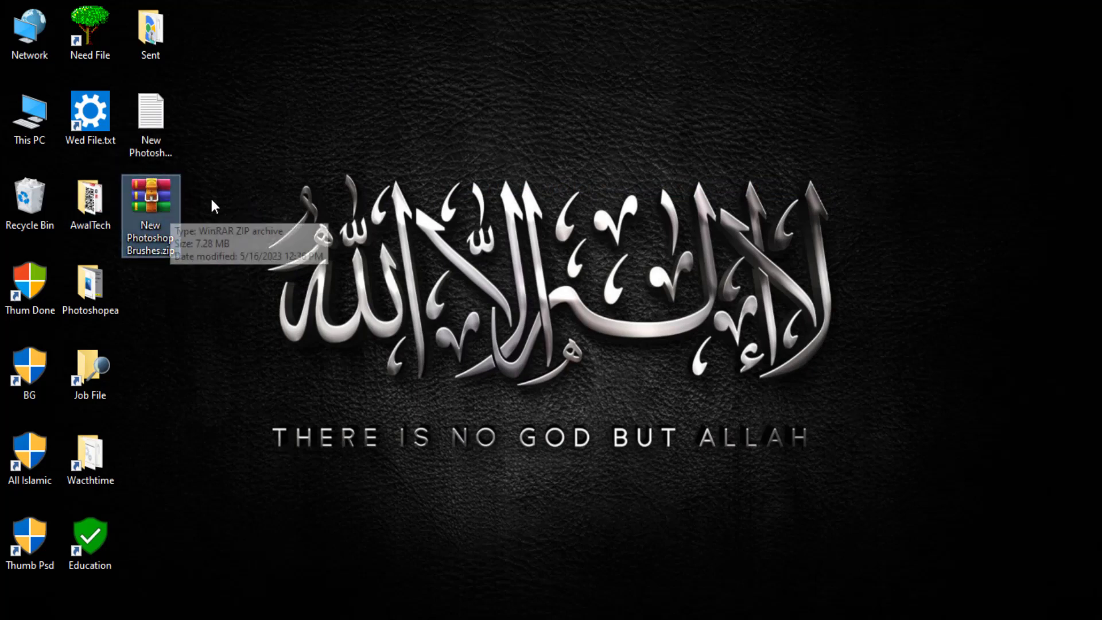
right_click(323, 92)
click(364, 134)
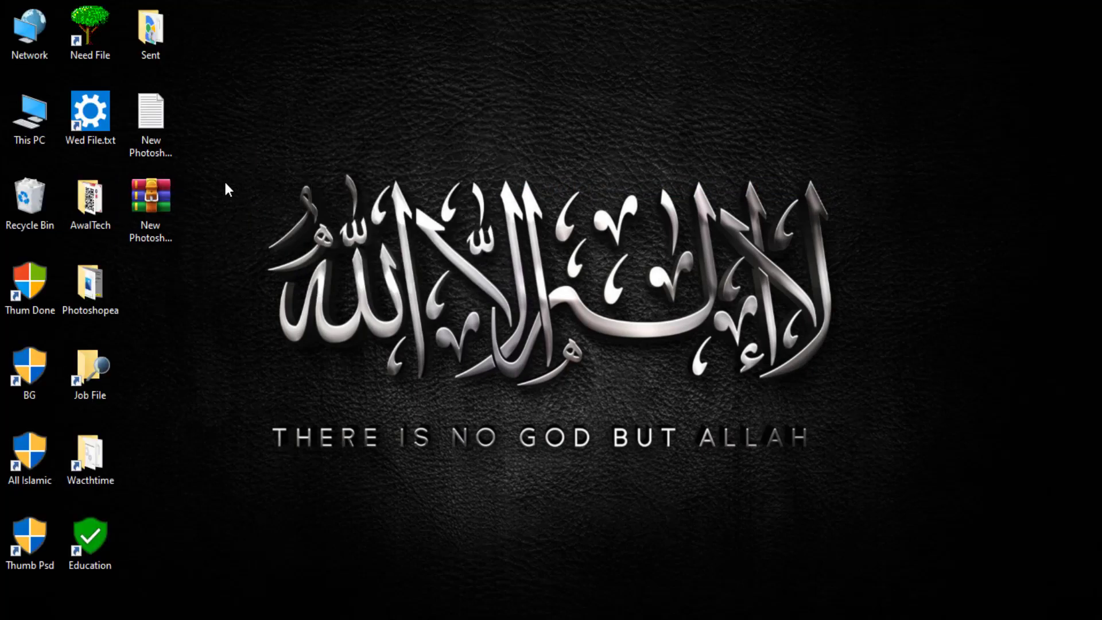
mouse_move(148, 204)
mouse_down()
mouse_move(178, 201)
mouse_move(149, 201)
mouse_up()
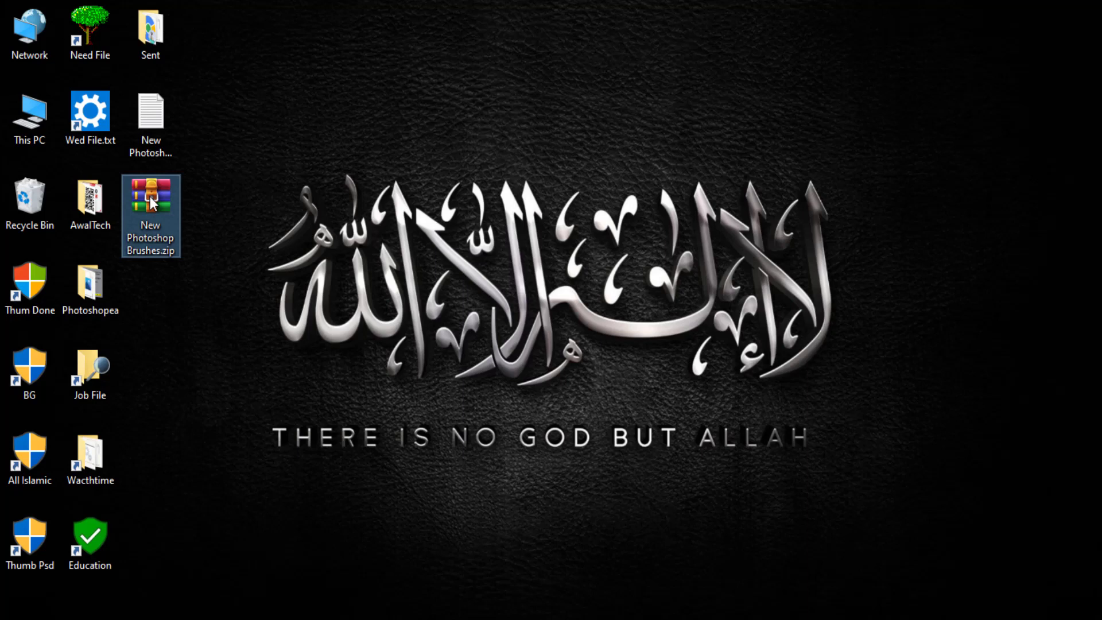
Step: Extract the password-protected zip onto the desktop and open the New Photoshop Brushes folder
right_click(149, 197)
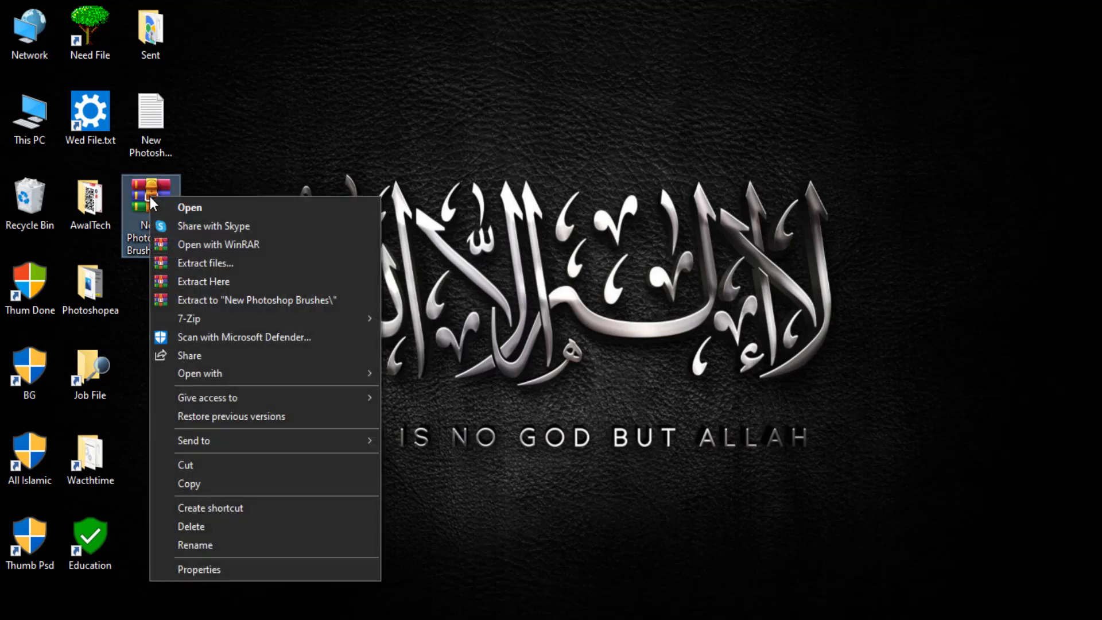
click(262, 282)
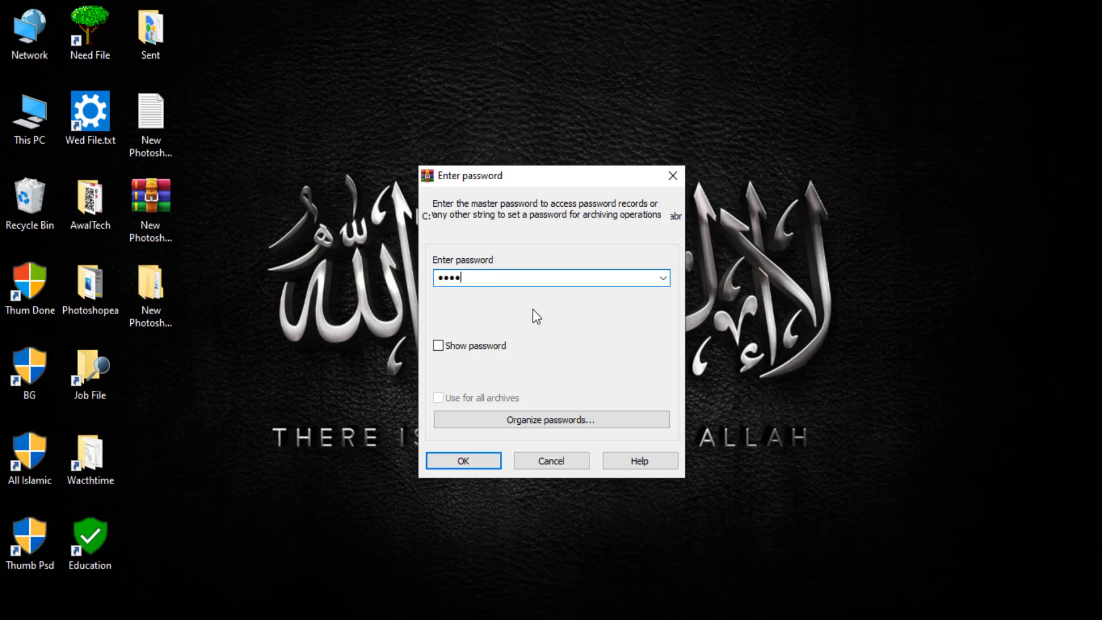
click(470, 465)
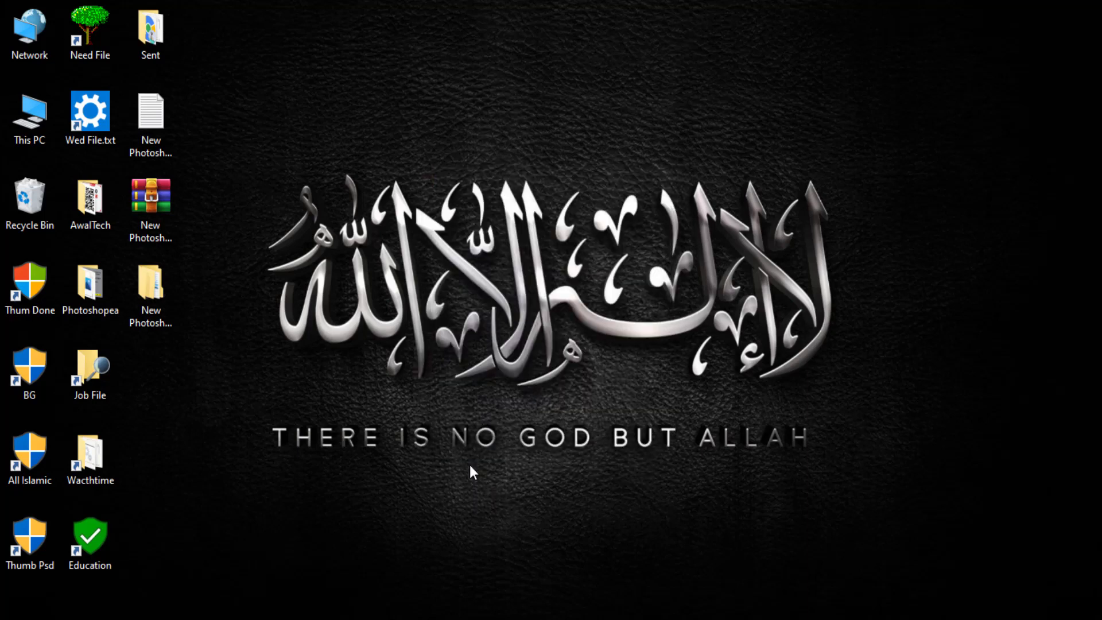
drag(158, 282, 167, 292)
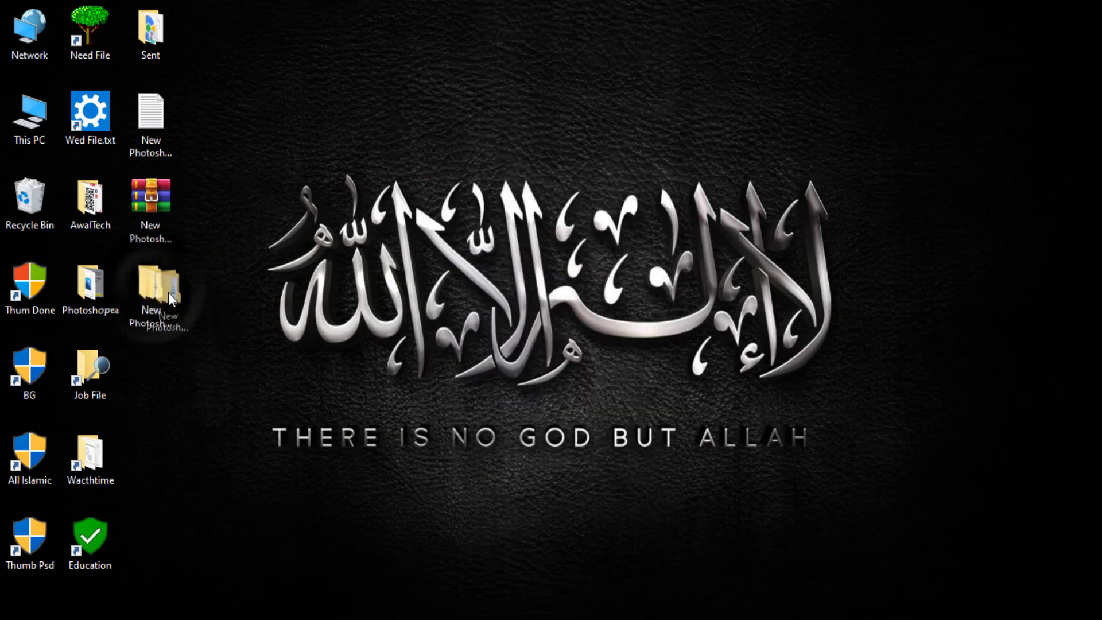
drag(170, 305, 156, 314)
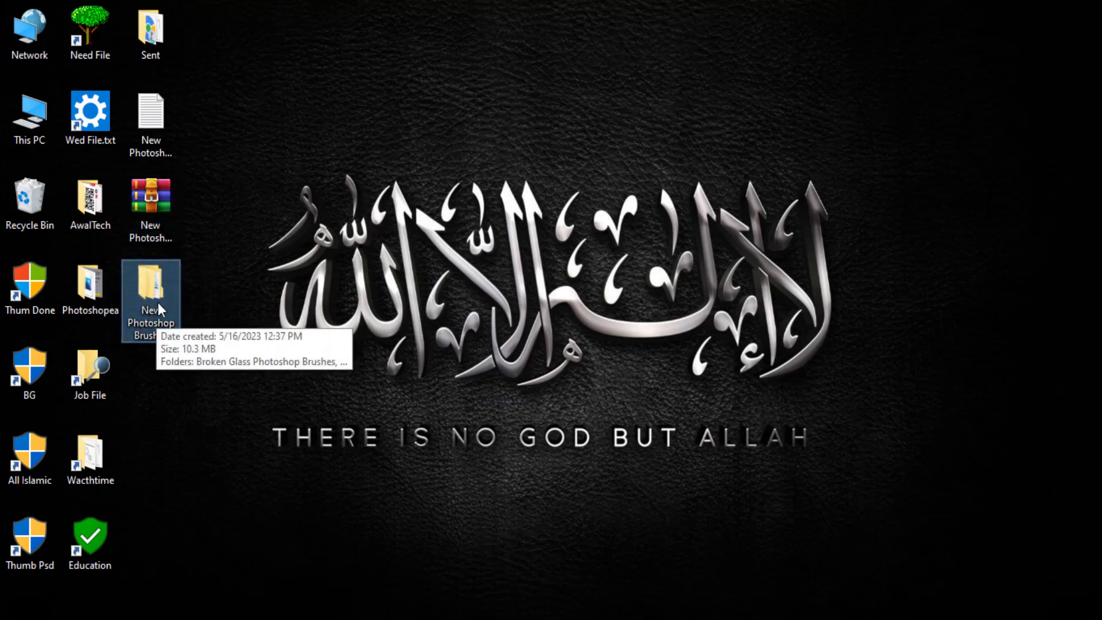
double_click(156, 298)
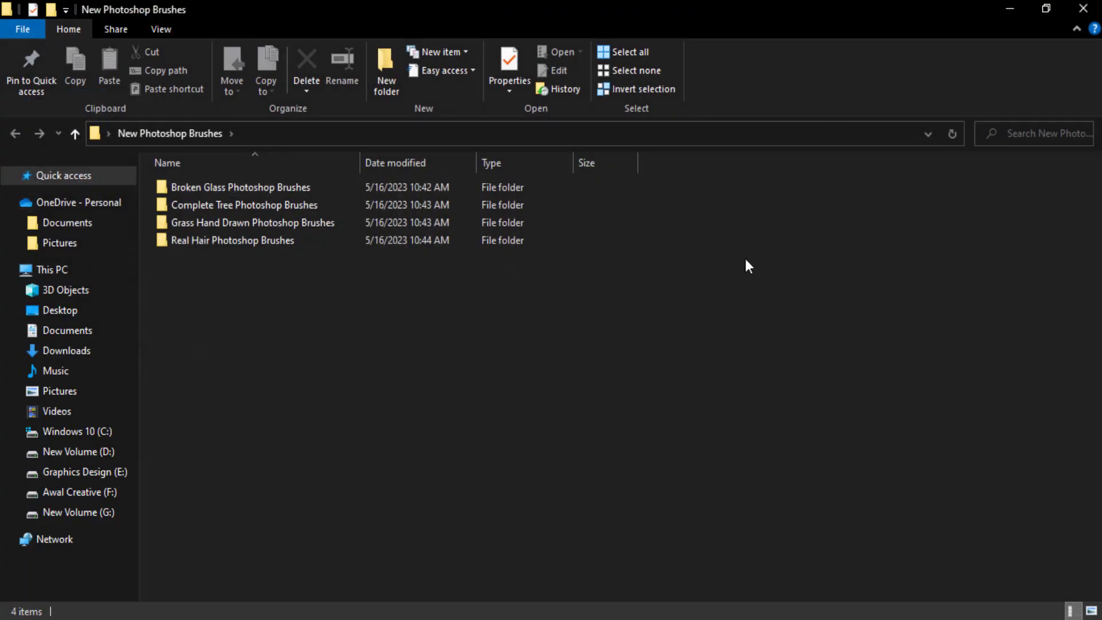
Step: Switch to large icons and inspect the Broken Glass, Complete Tree, Grass Hand Drawn and Real Hair folders
click(163, 31)
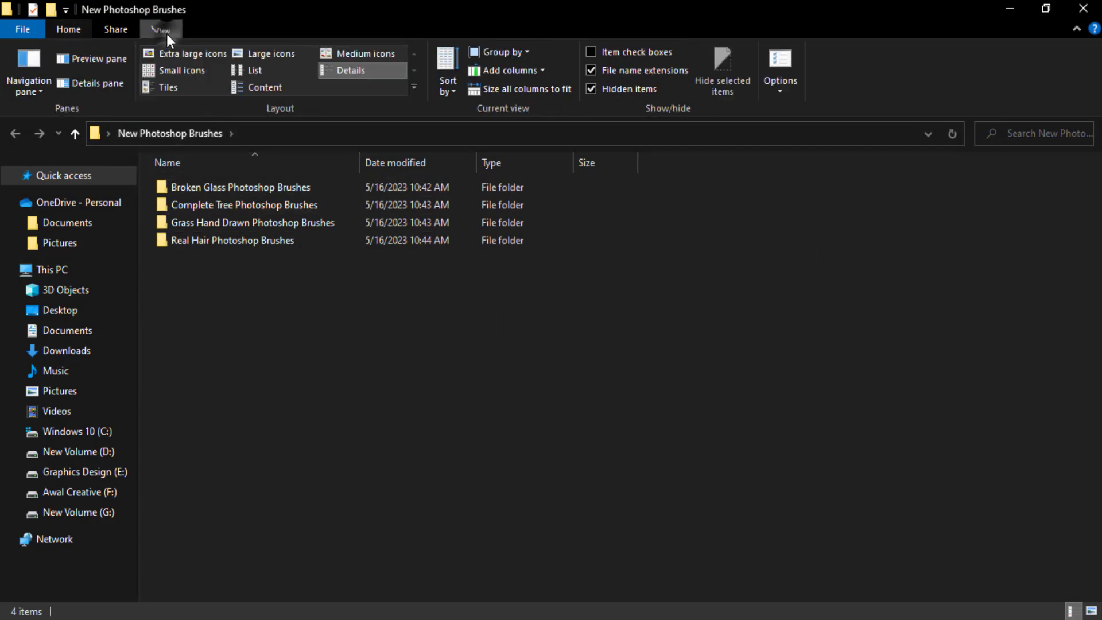
click(257, 54)
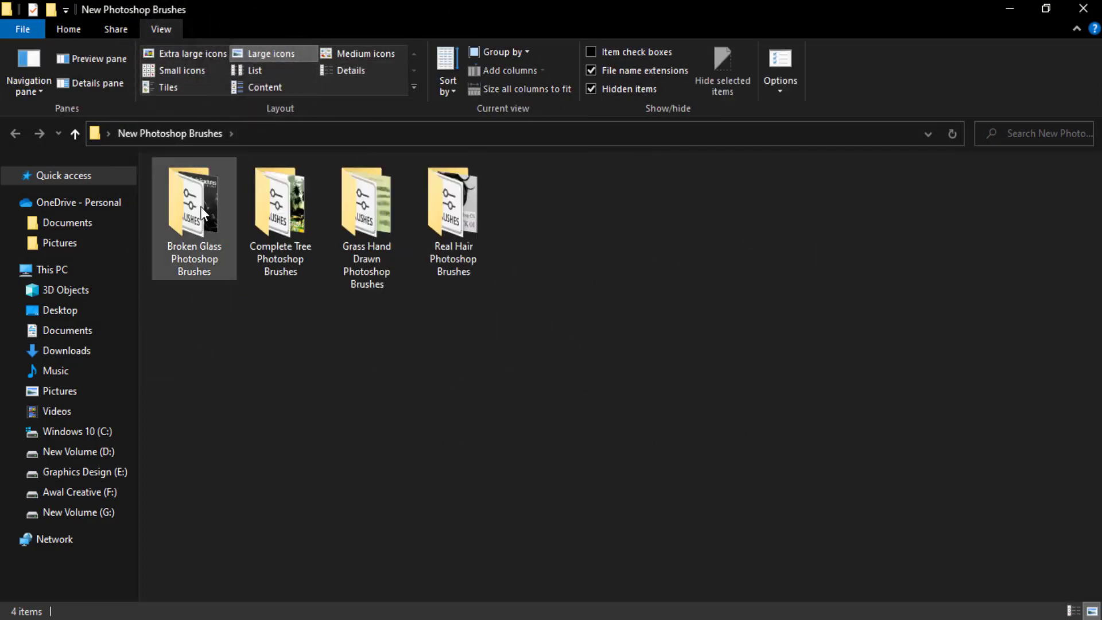
double_click(201, 212)
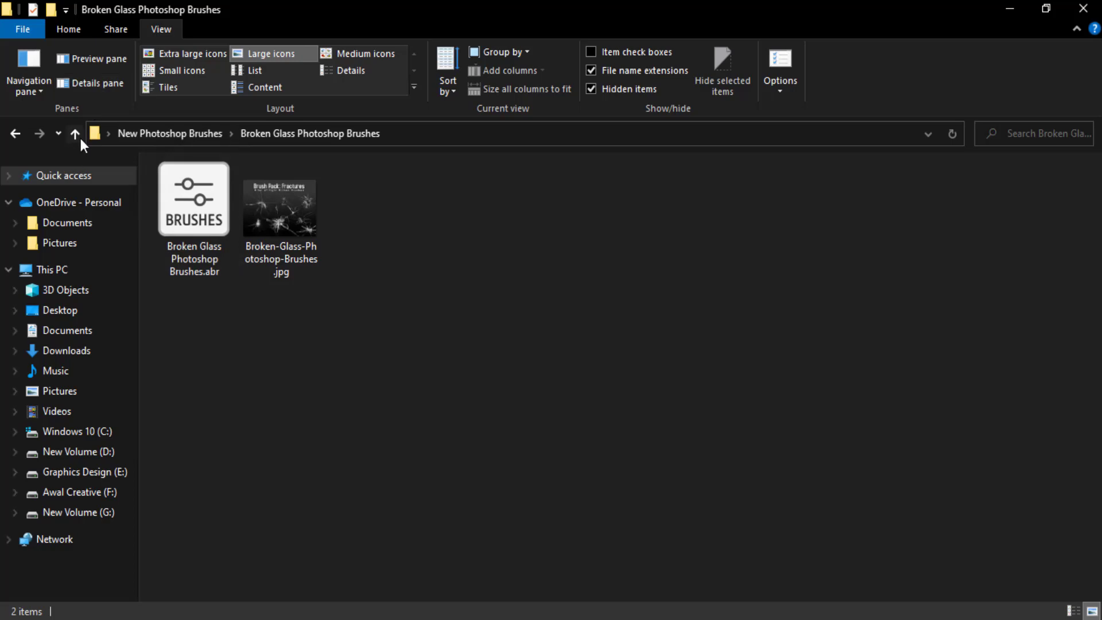
click(79, 135)
double_click(277, 201)
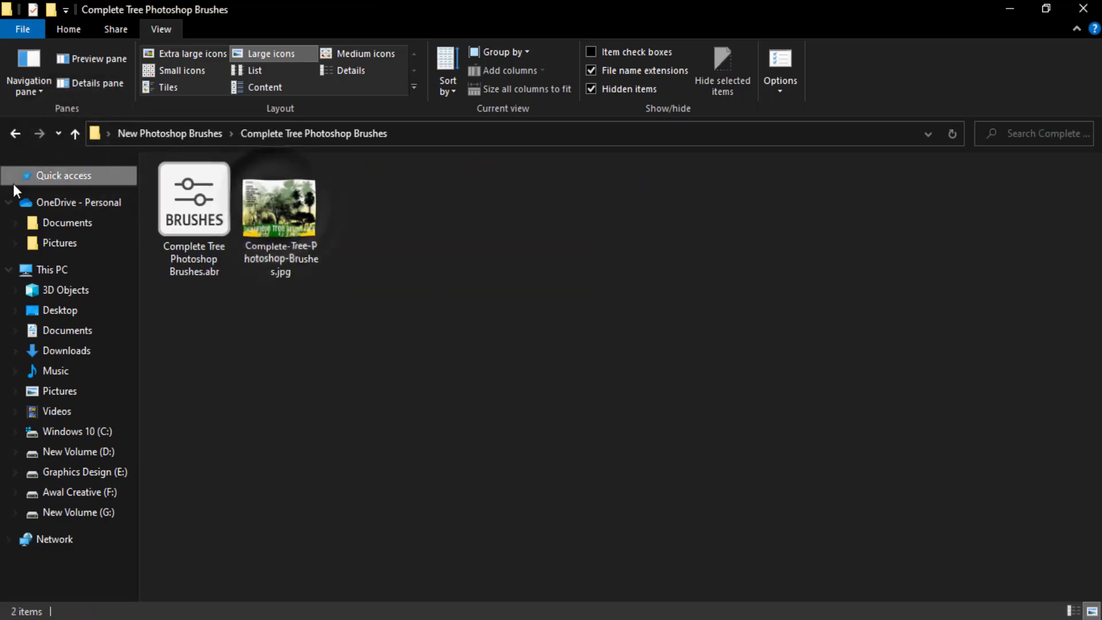
click(77, 133)
double_click(376, 212)
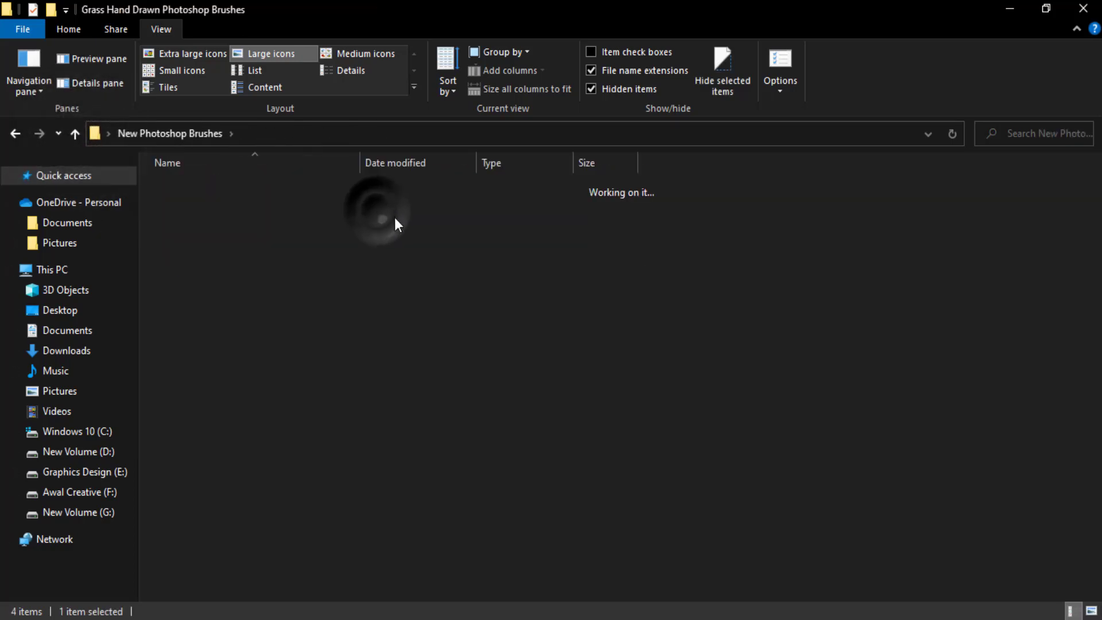
click(75, 133)
click(482, 202)
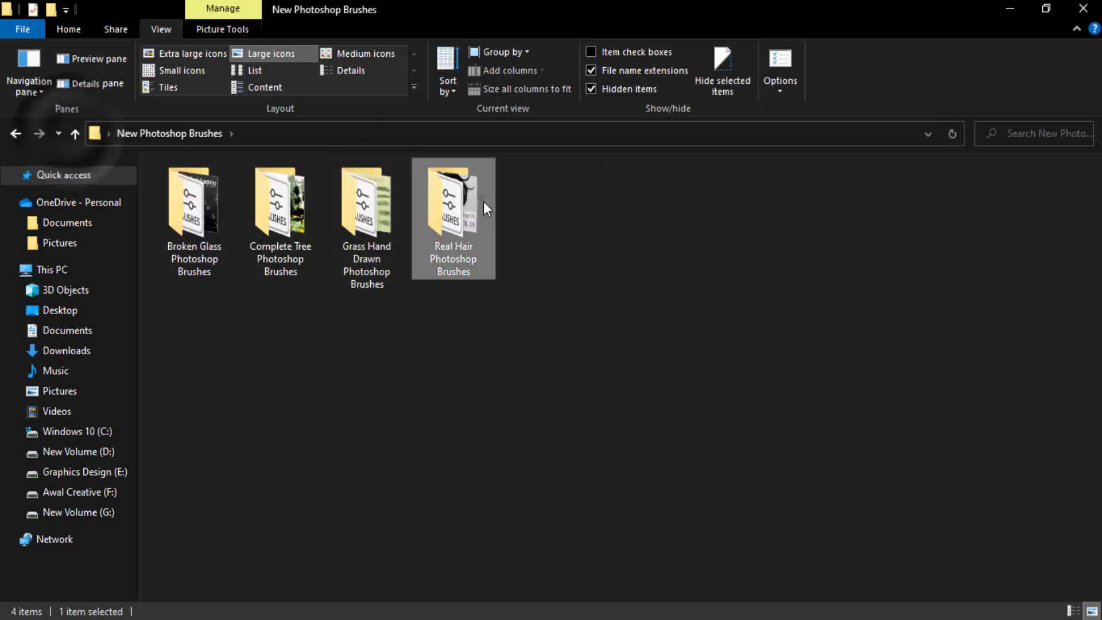
double_click(483, 201)
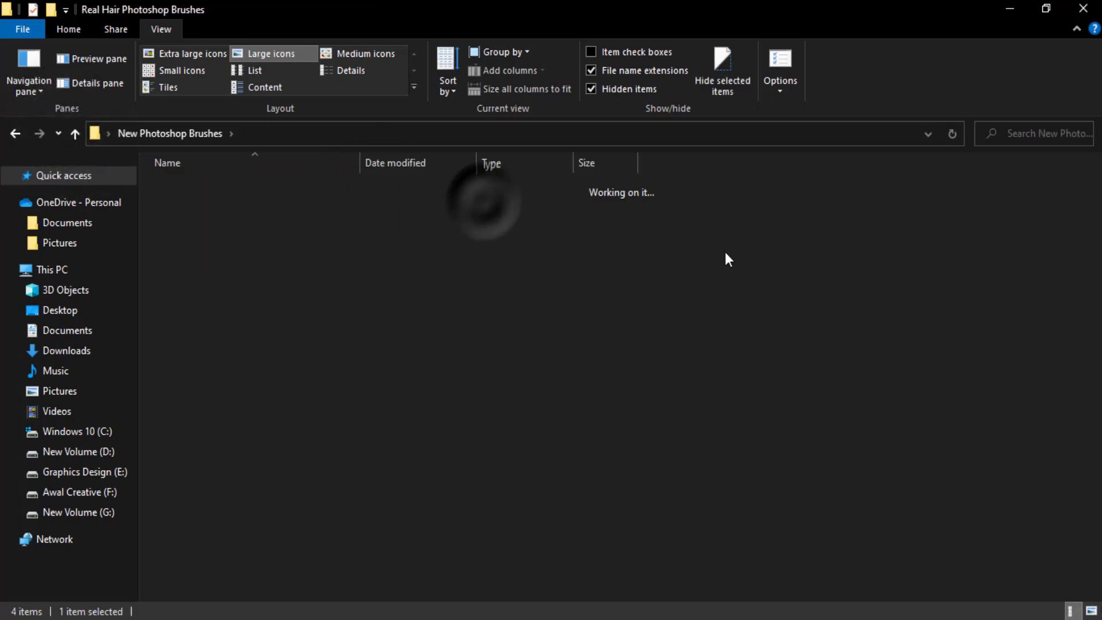
click(77, 134)
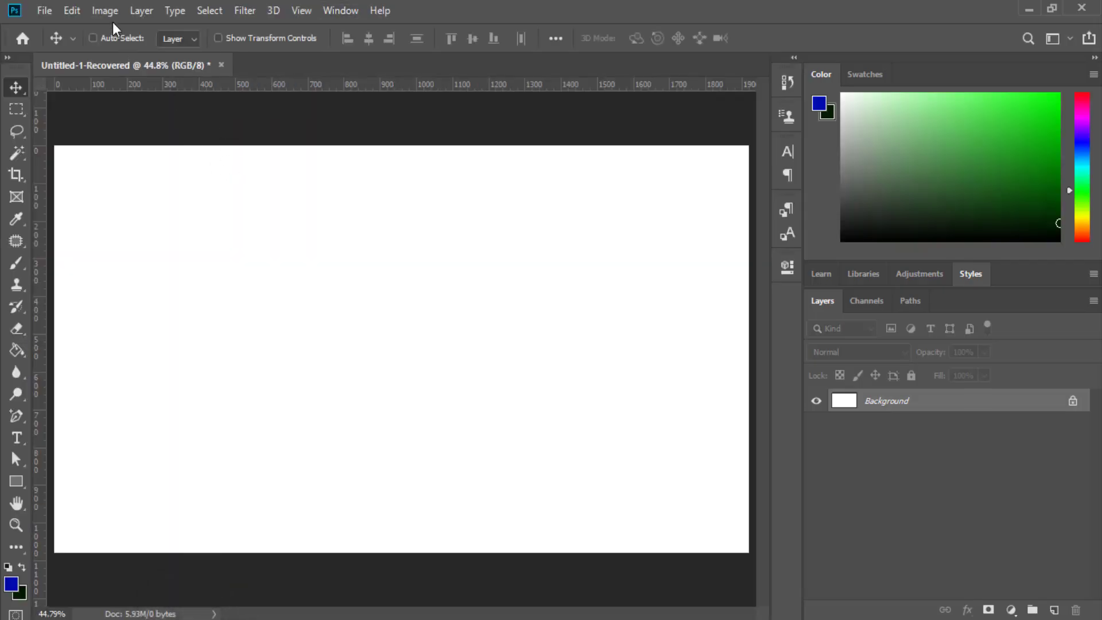
Step: Select the Brush tool, collapse the Complete Tree preset group, and show the Brush Settings panels
click(16, 263)
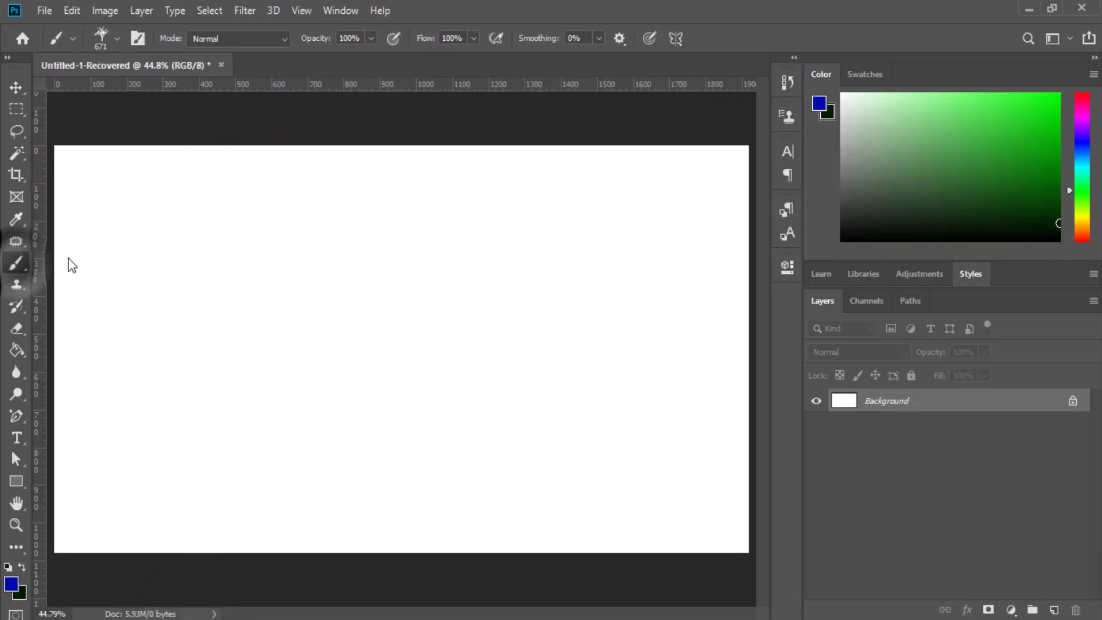
click(120, 35)
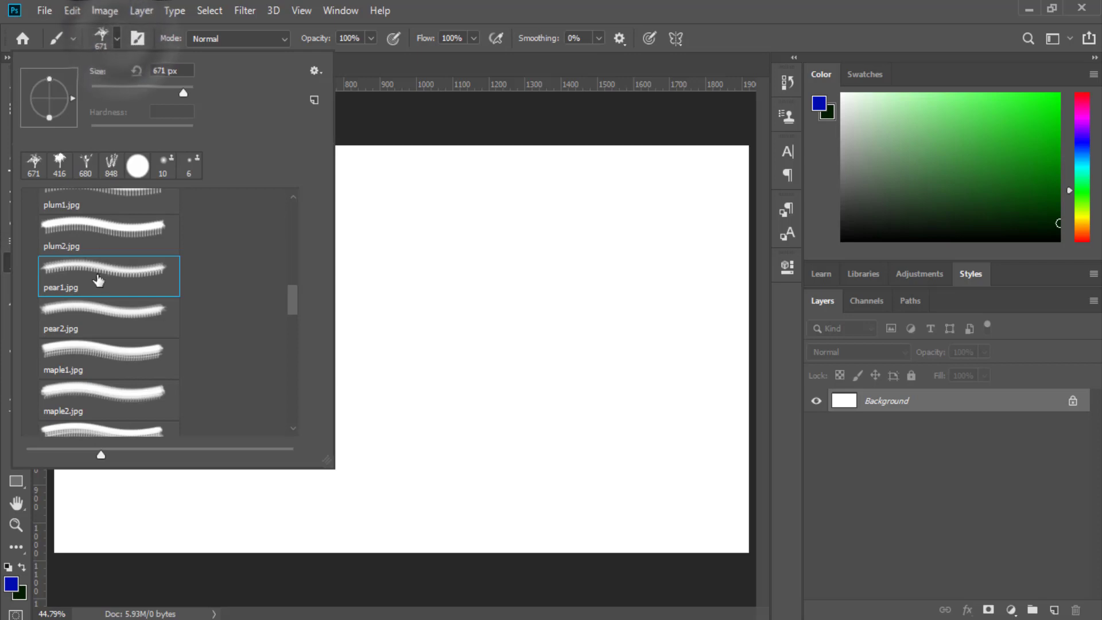
scroll(270, 290, up, 1)
drag(291, 294, 291, 221)
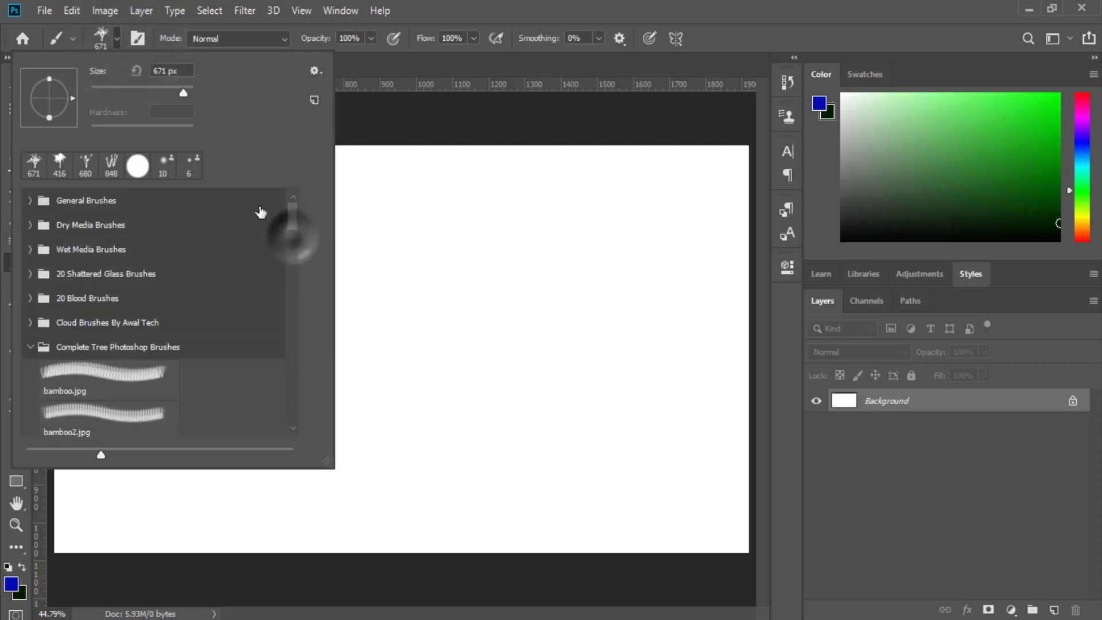
click(31, 346)
click(114, 351)
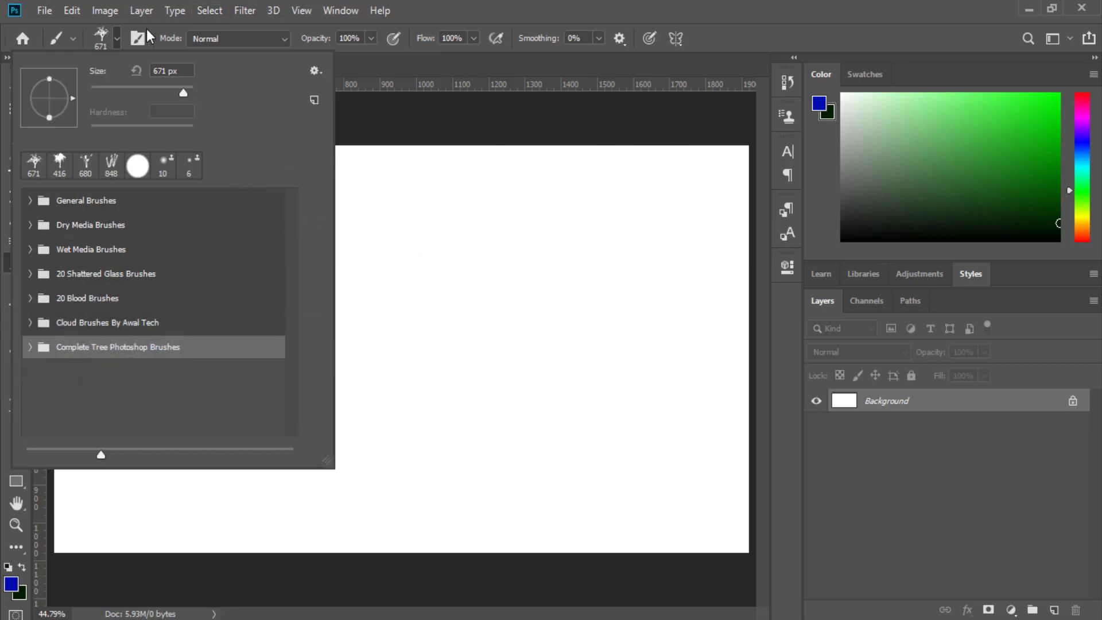
click(136, 43)
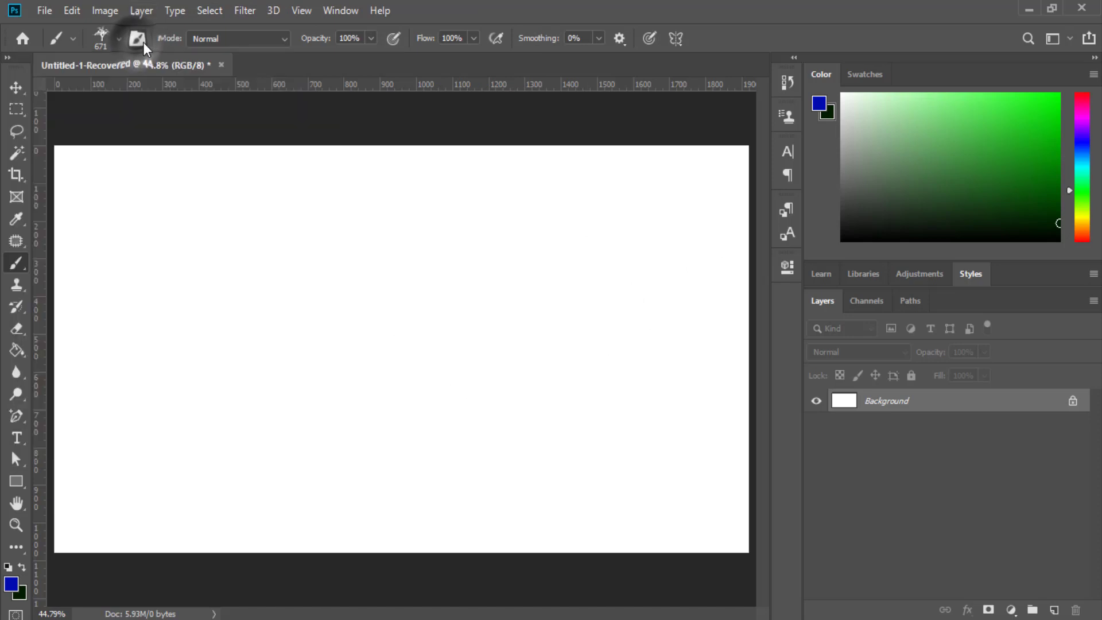
click(138, 39)
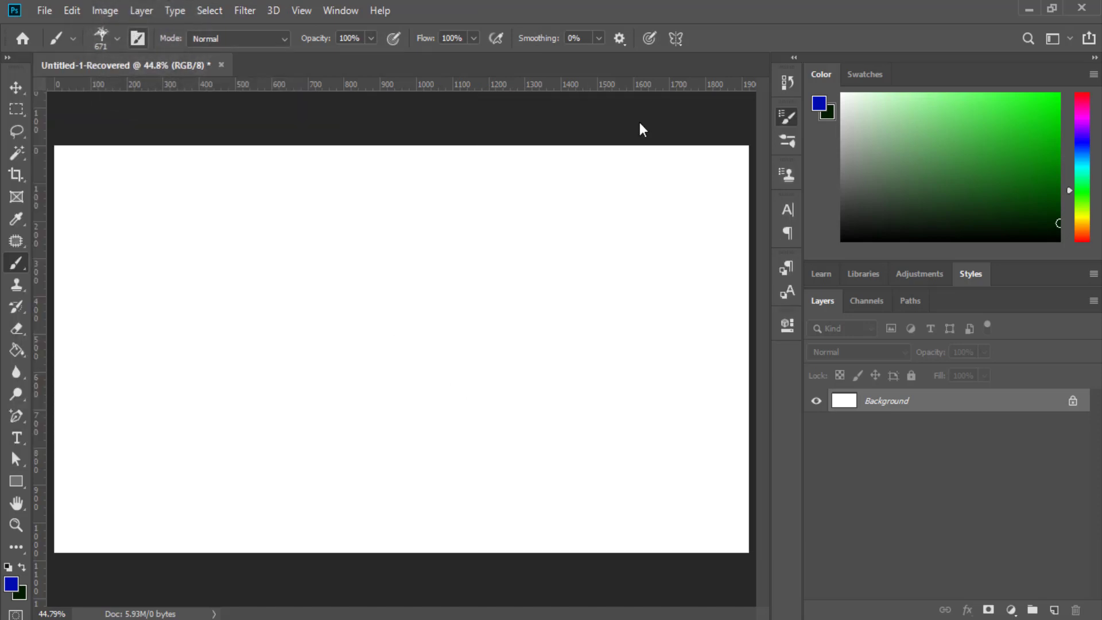
Step: Delete the Complete Tree Photoshop Brushes group from the Brushes panel
click(138, 38)
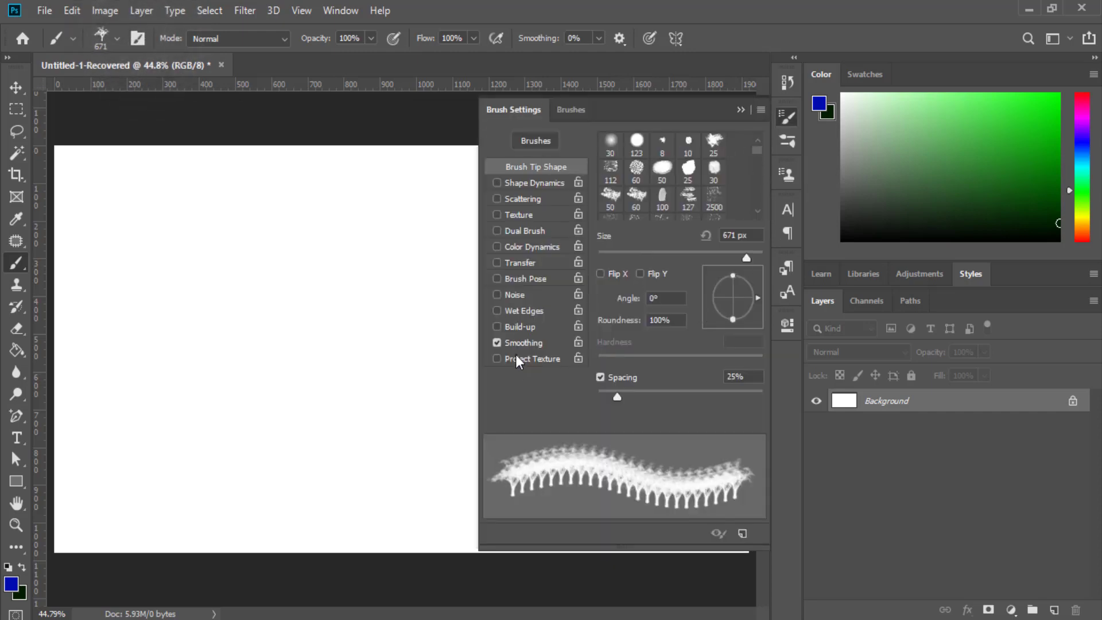
click(566, 112)
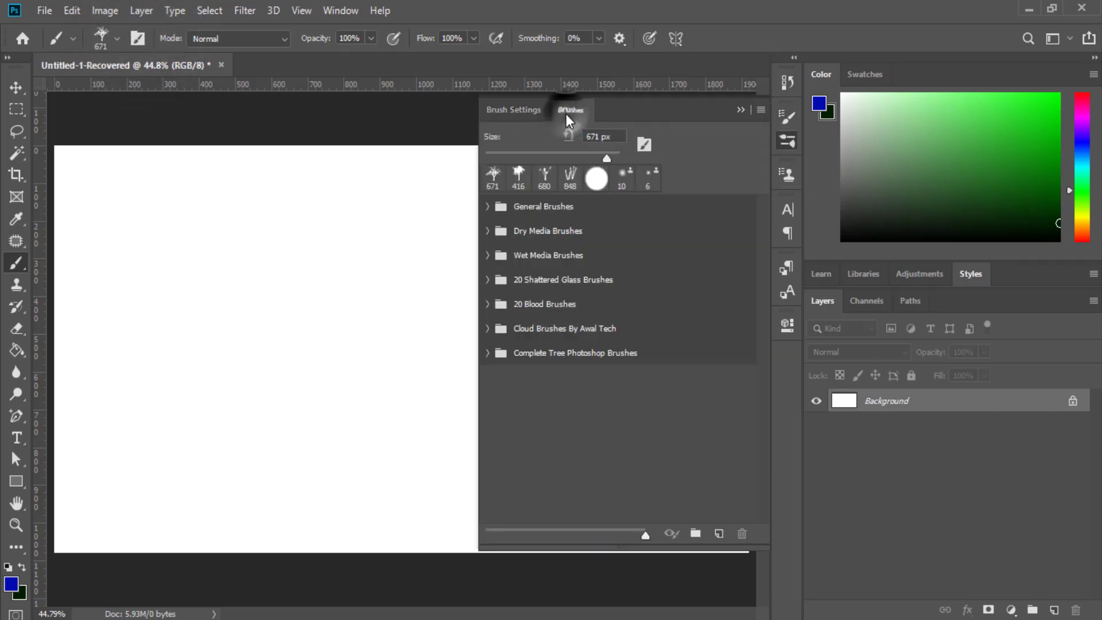
click(547, 353)
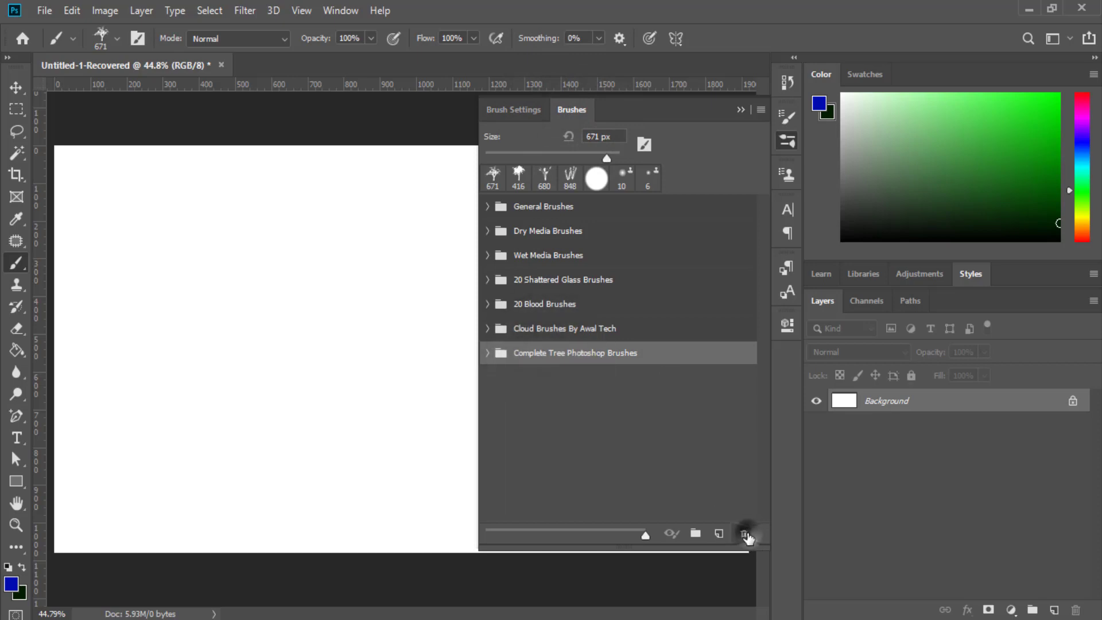
click(745, 534)
click(493, 248)
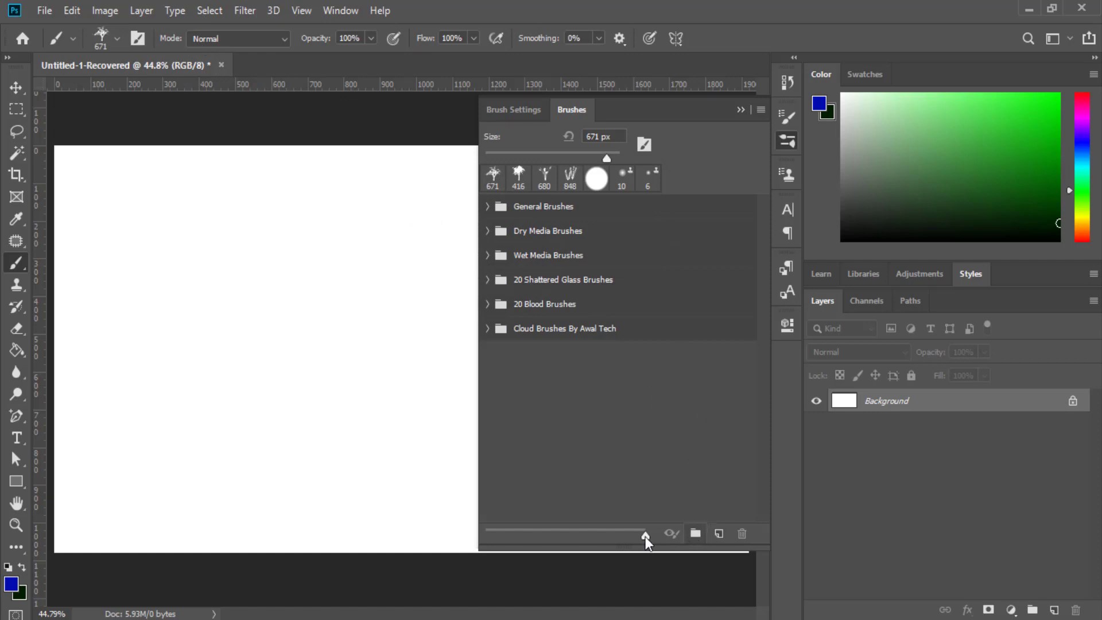
Step: Check the Brushes panel options, switch to the Move tool, and open the Edit menu
click(765, 110)
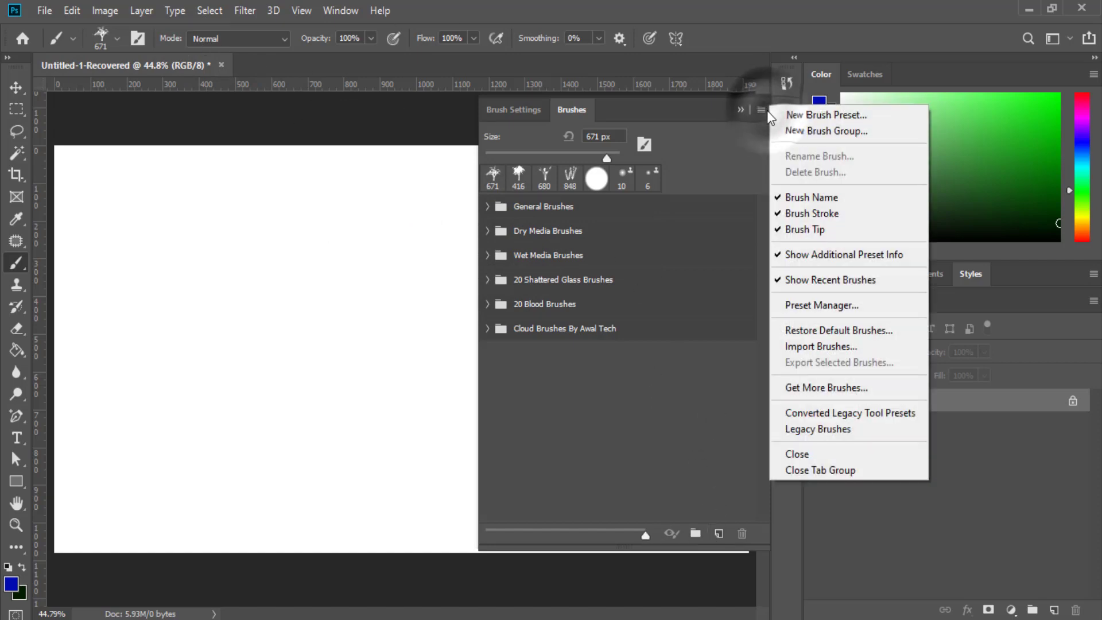
click(851, 347)
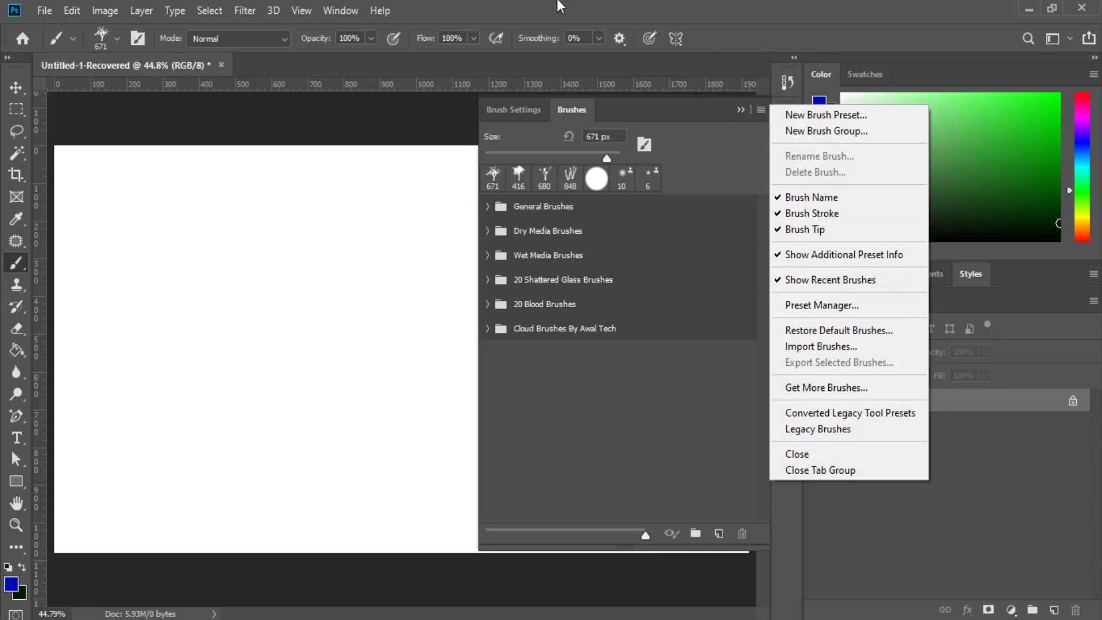
click(10, 89)
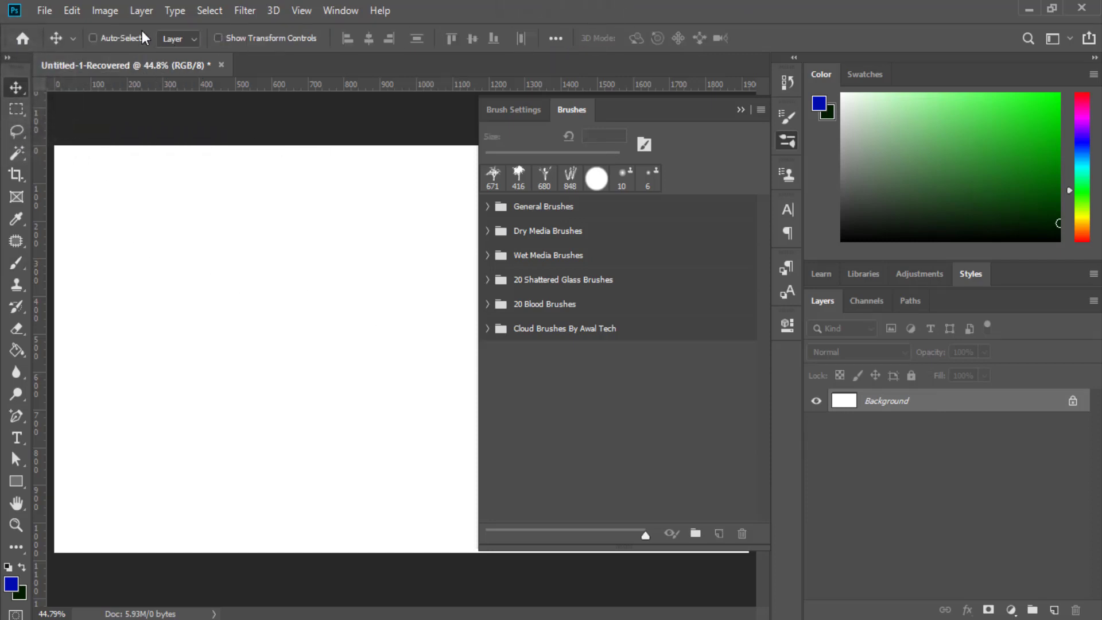
click(80, 14)
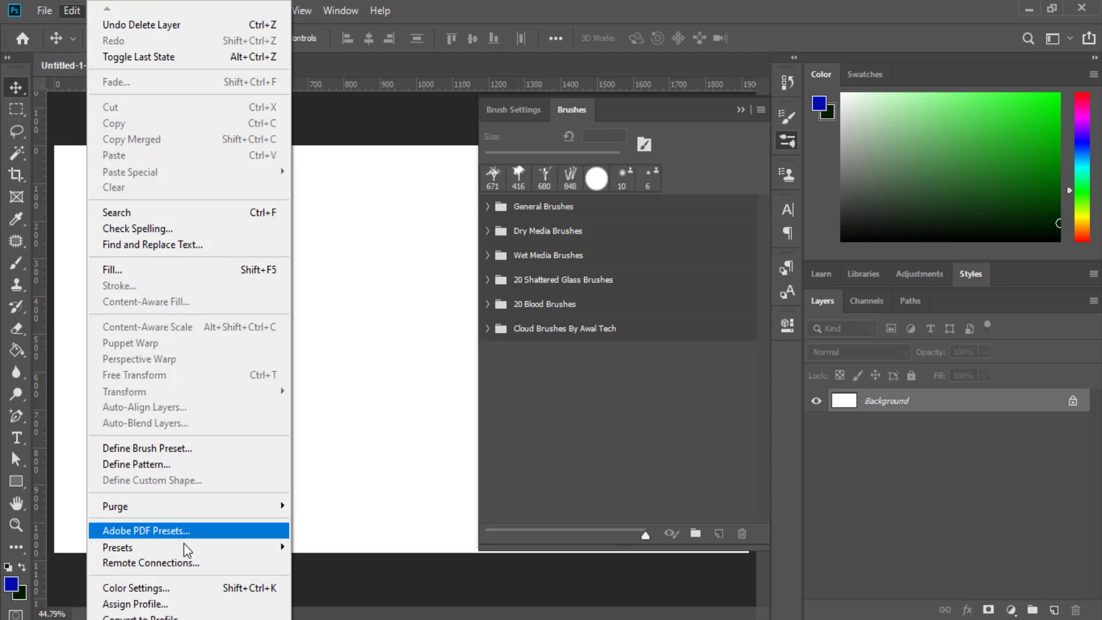
mouse_move(155, 547)
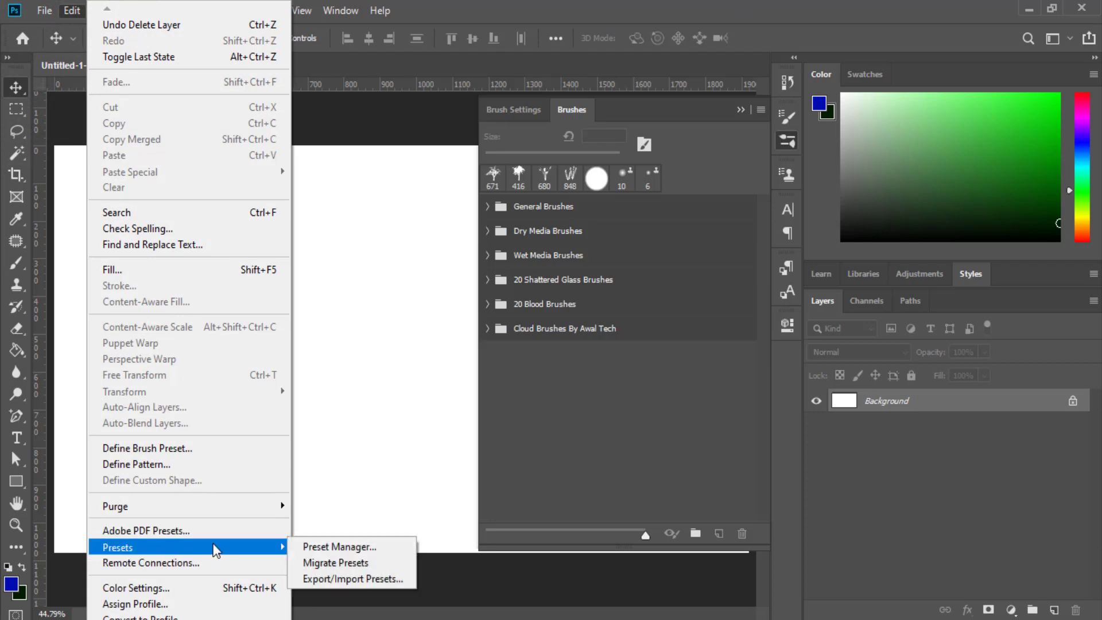
Step: Load Broken Glass Photoshop Brushes.abr from the Desktop folder into the Brushes presets
click(351, 547)
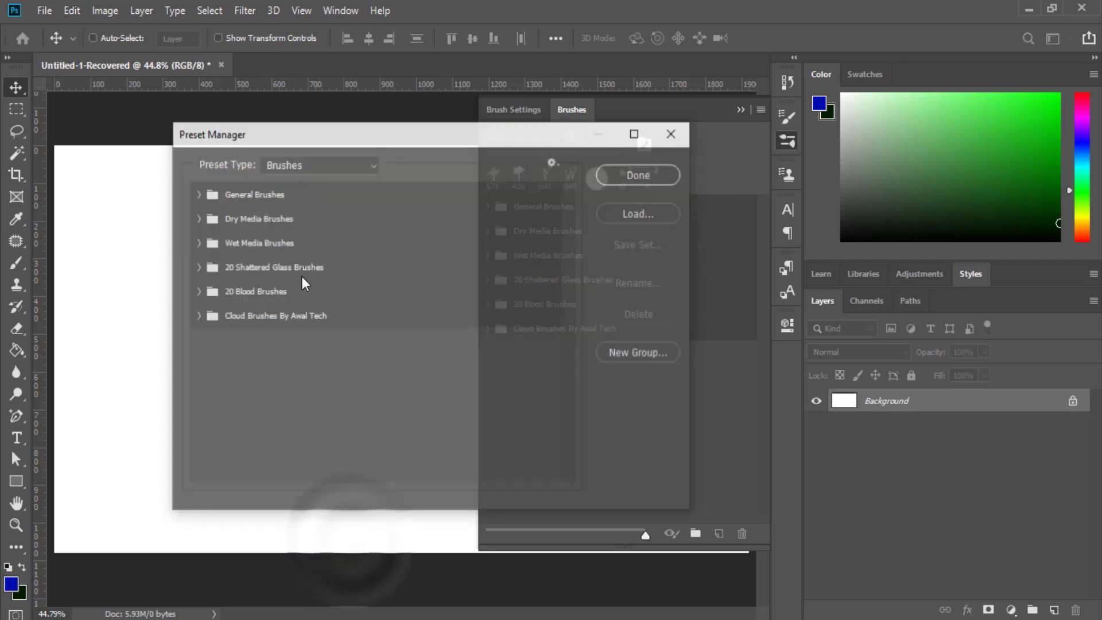
drag(406, 139, 368, 146)
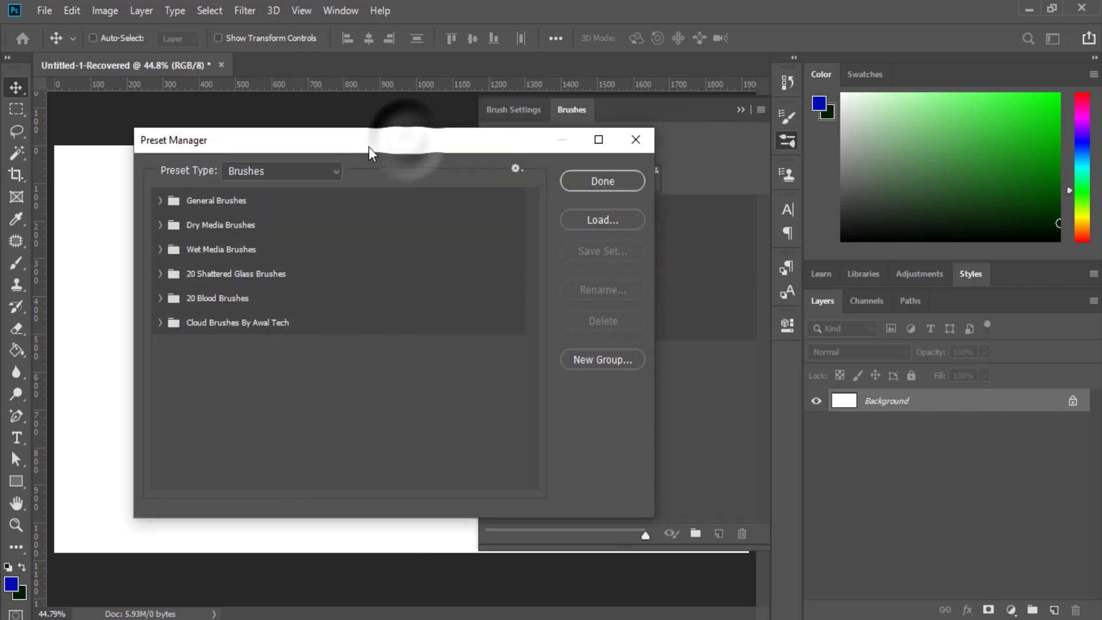
click(311, 168)
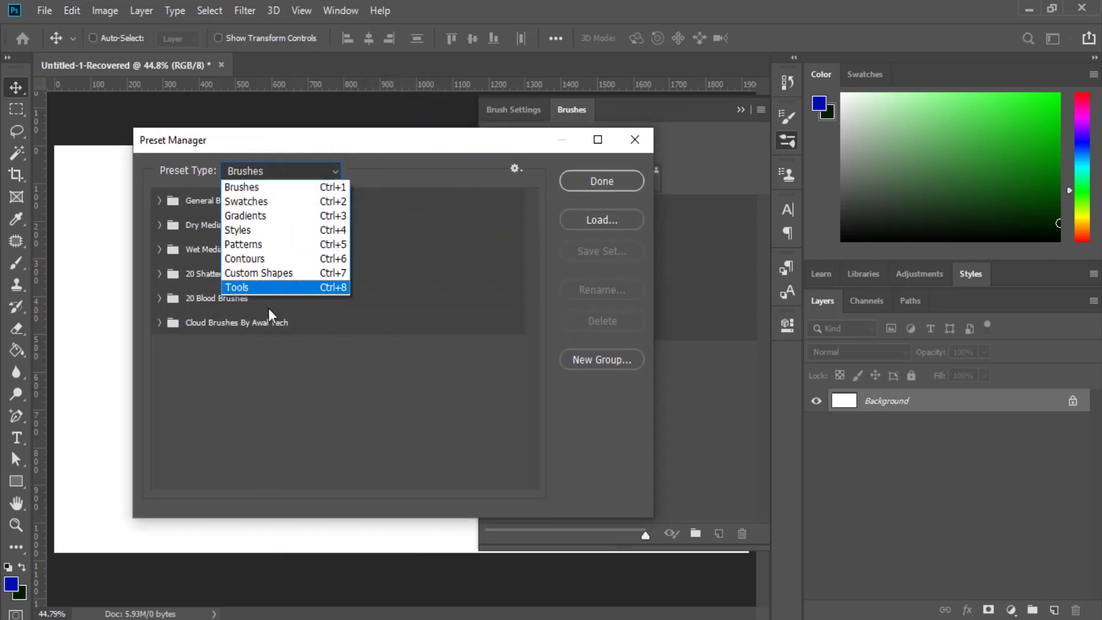
click(241, 190)
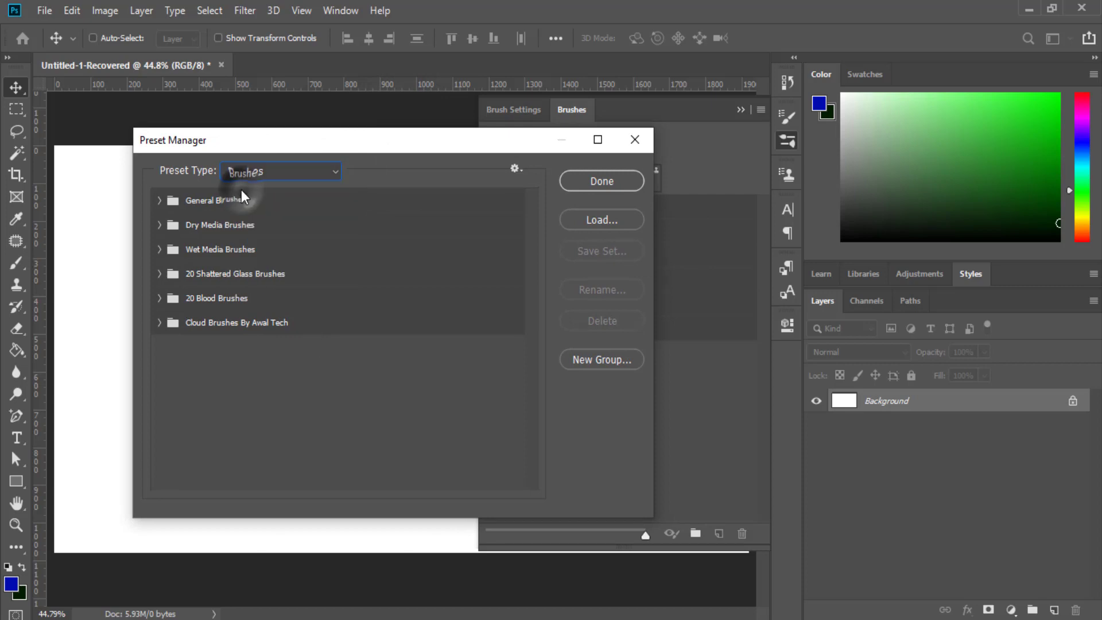
click(602, 220)
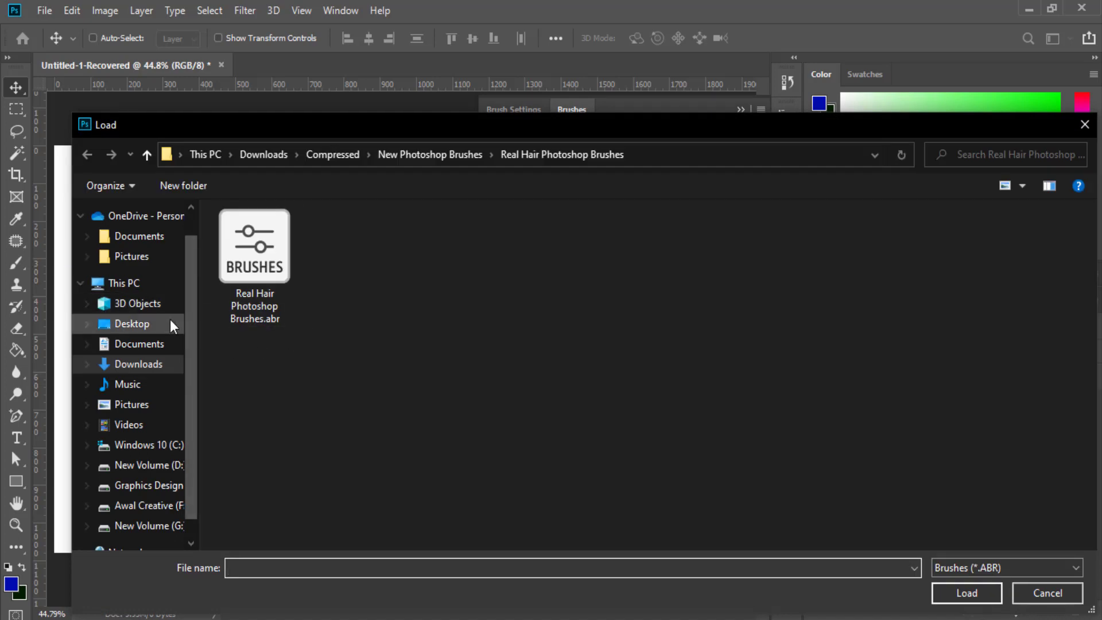
click(167, 323)
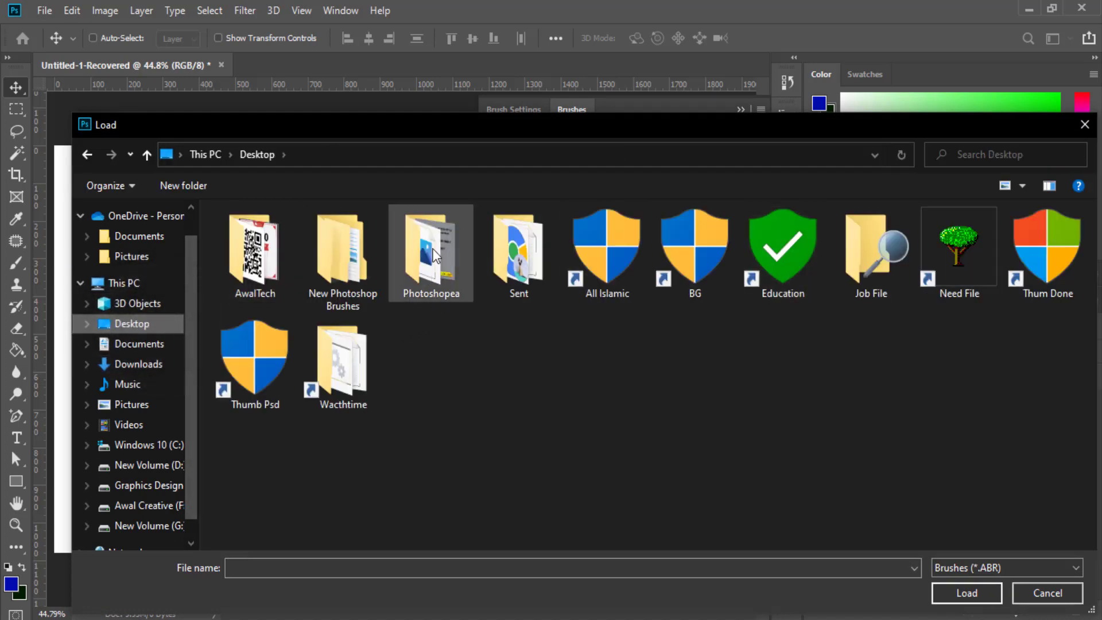
double_click(346, 250)
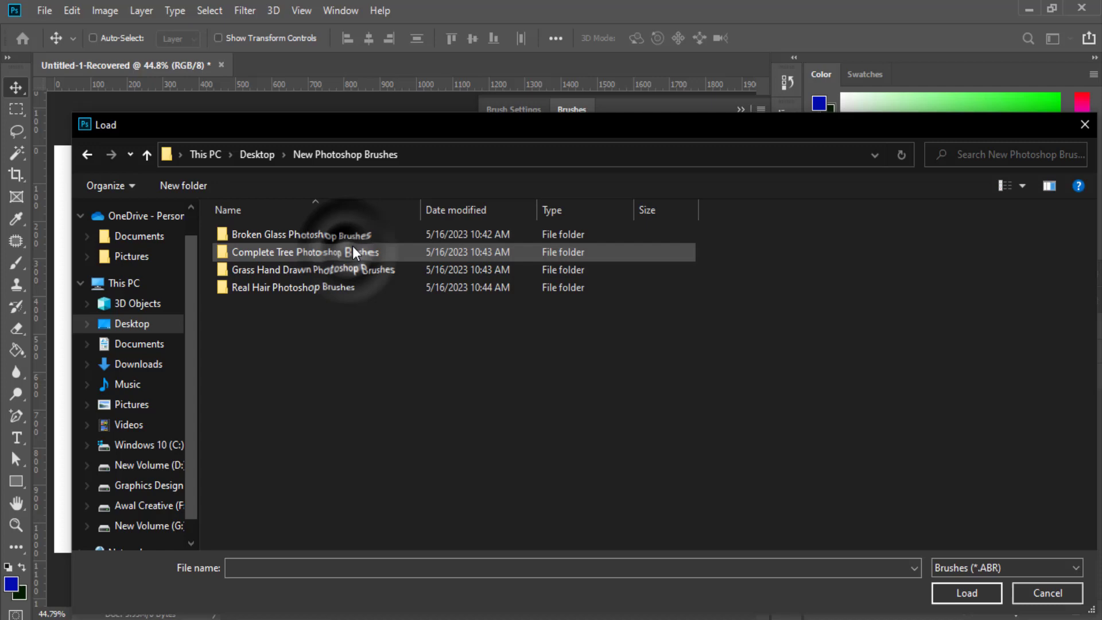
double_click(285, 235)
click(271, 240)
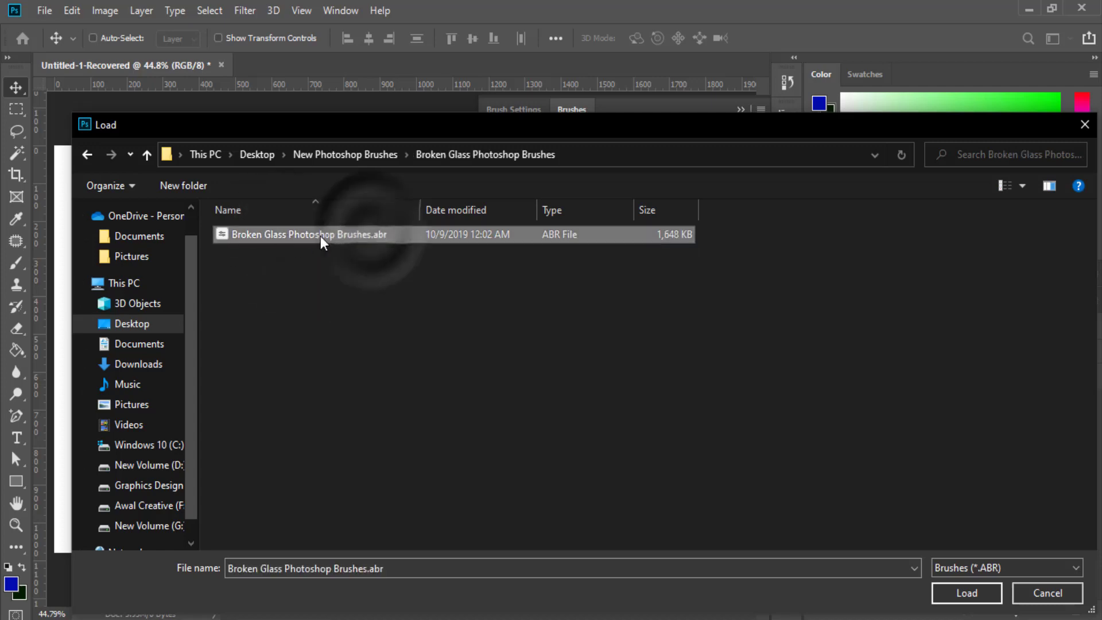
click(963, 599)
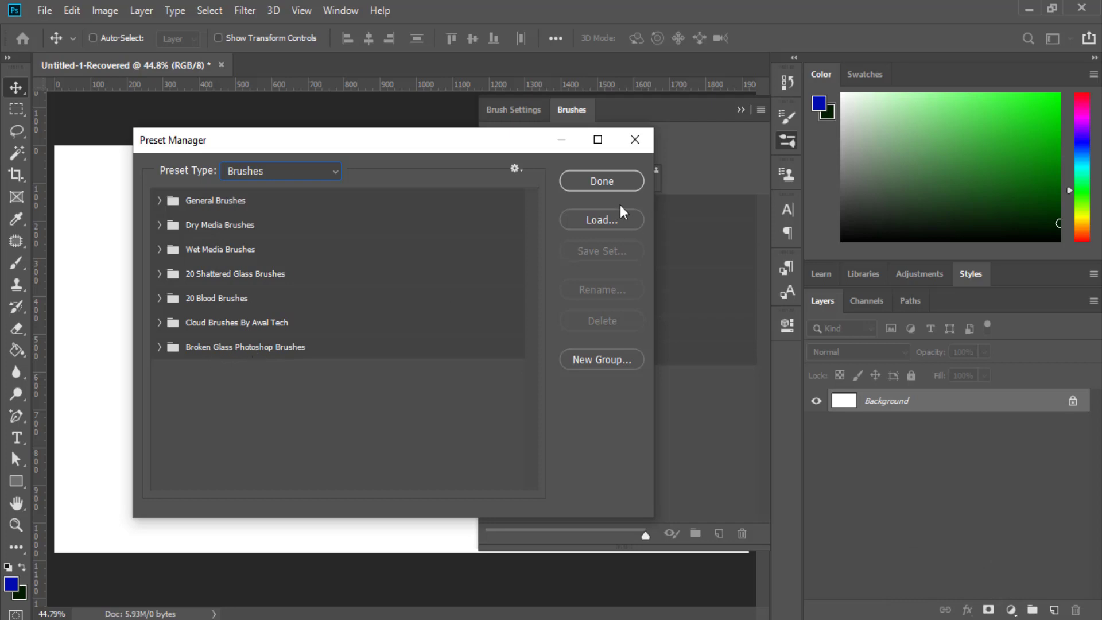
Step: Load the Complete Tree brush file from New Photoshop Brushes
click(609, 220)
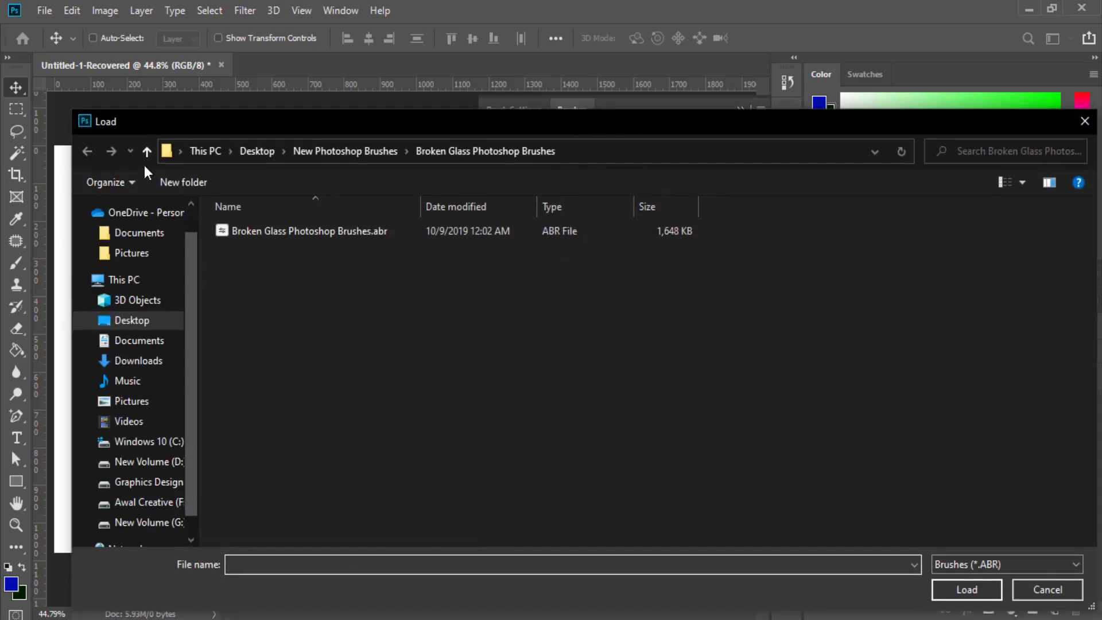
click(147, 150)
double_click(287, 249)
click(356, 230)
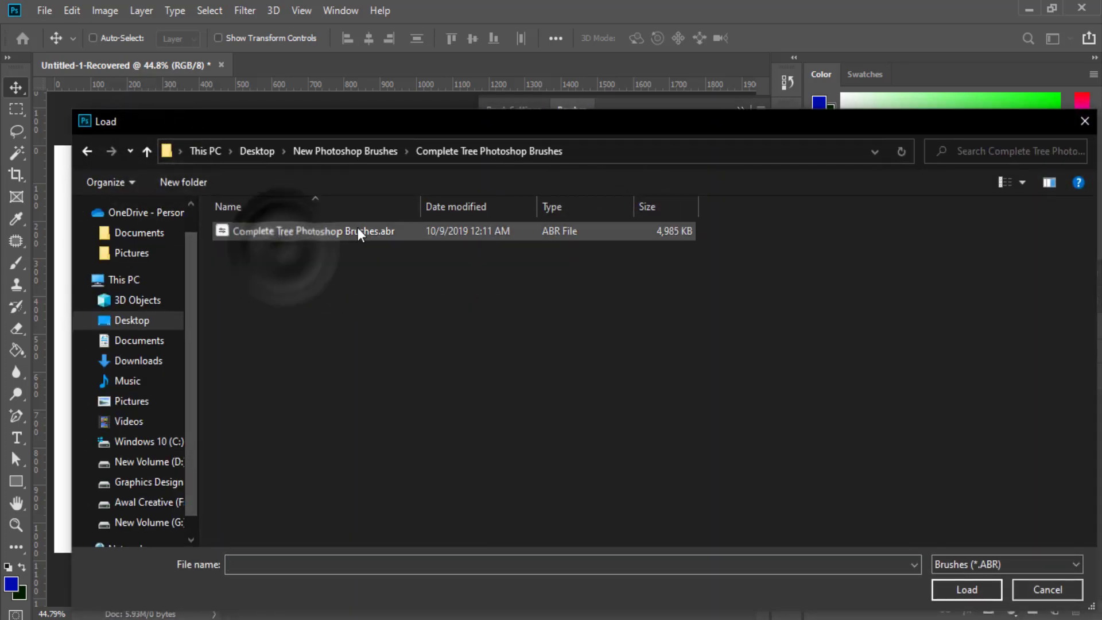
click(967, 590)
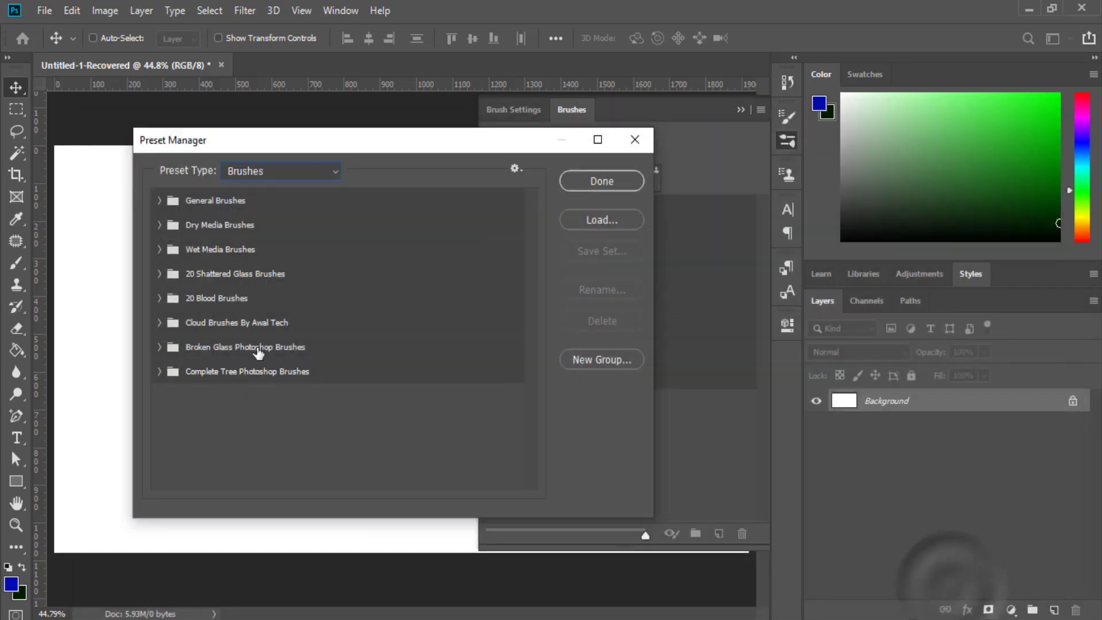
Step: Load the Grass Hand Drawn brush file into the presets
click(606, 225)
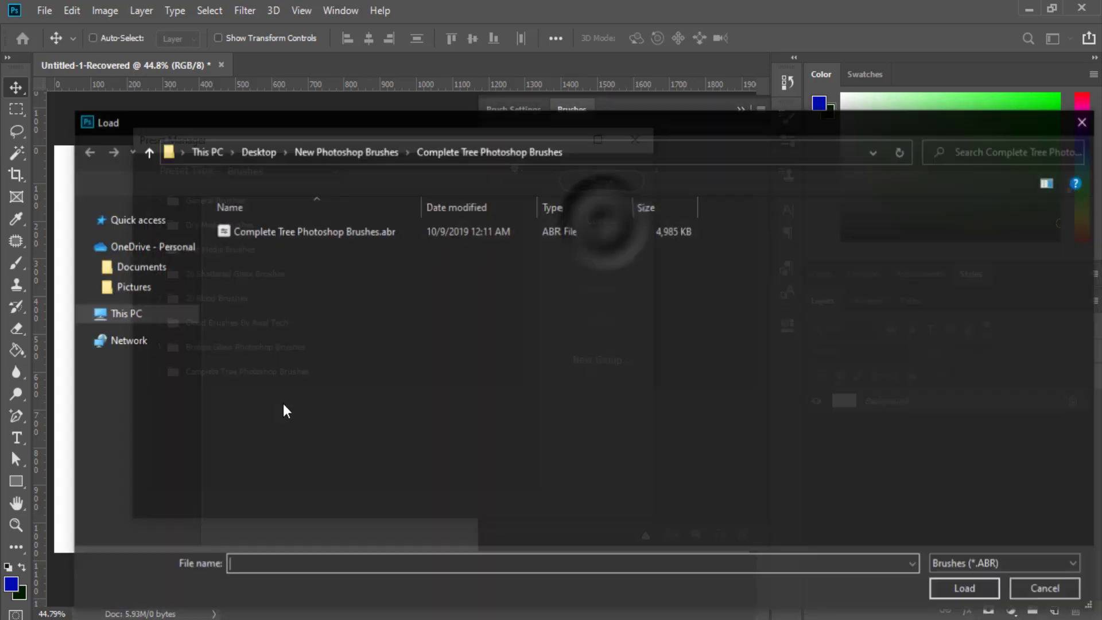
click(147, 152)
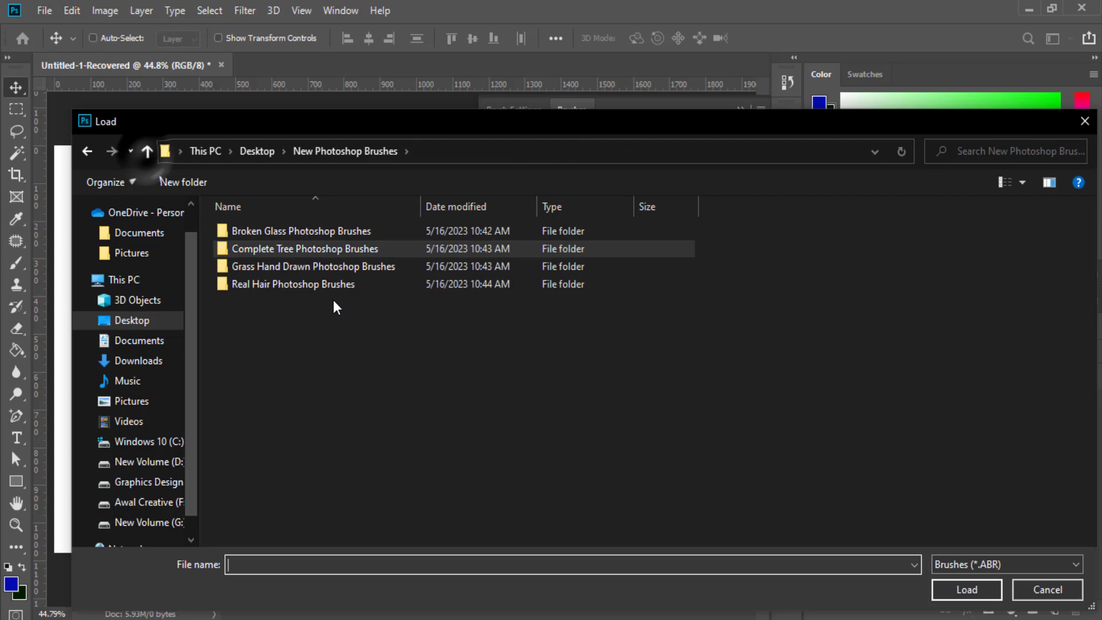
double_click(303, 264)
click(341, 232)
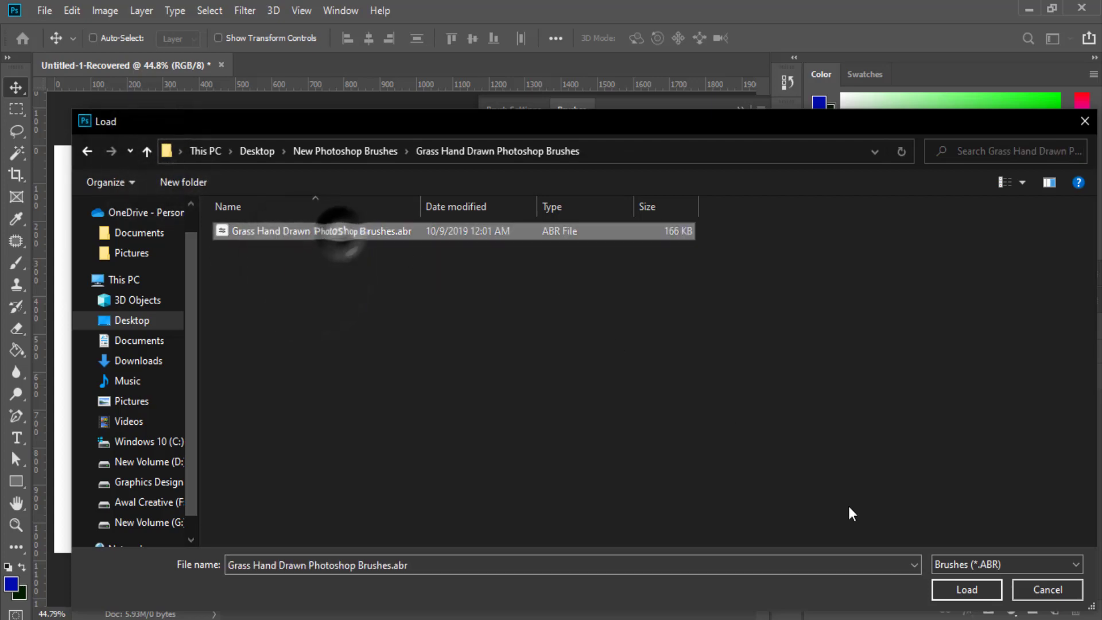
click(950, 582)
Step: Load the Real Hair brush file and close the Preset Manager
click(613, 221)
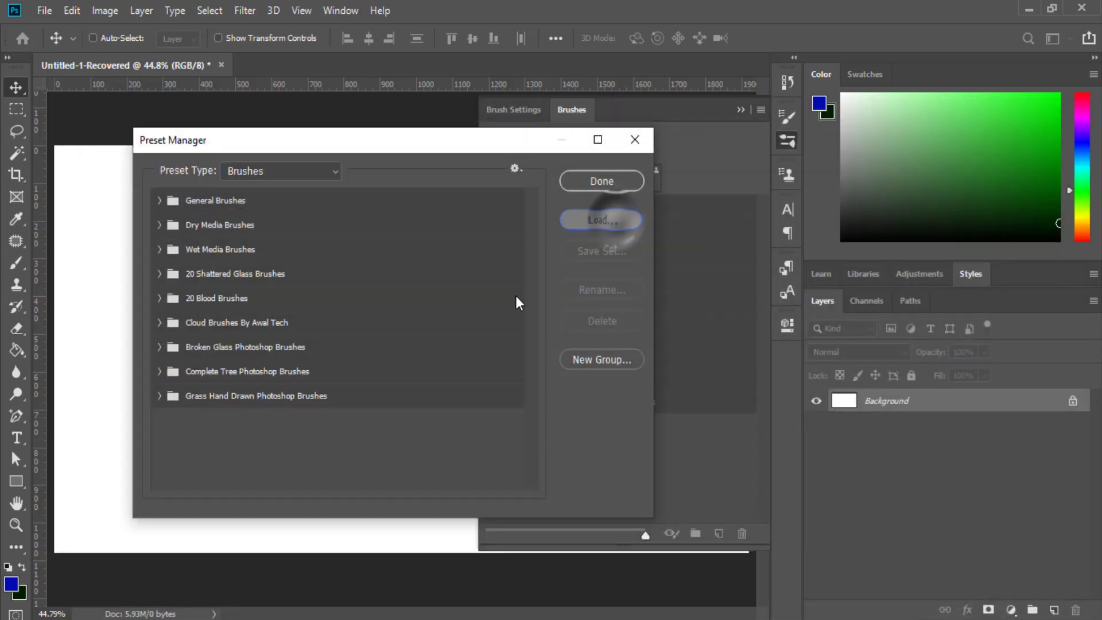
click(147, 152)
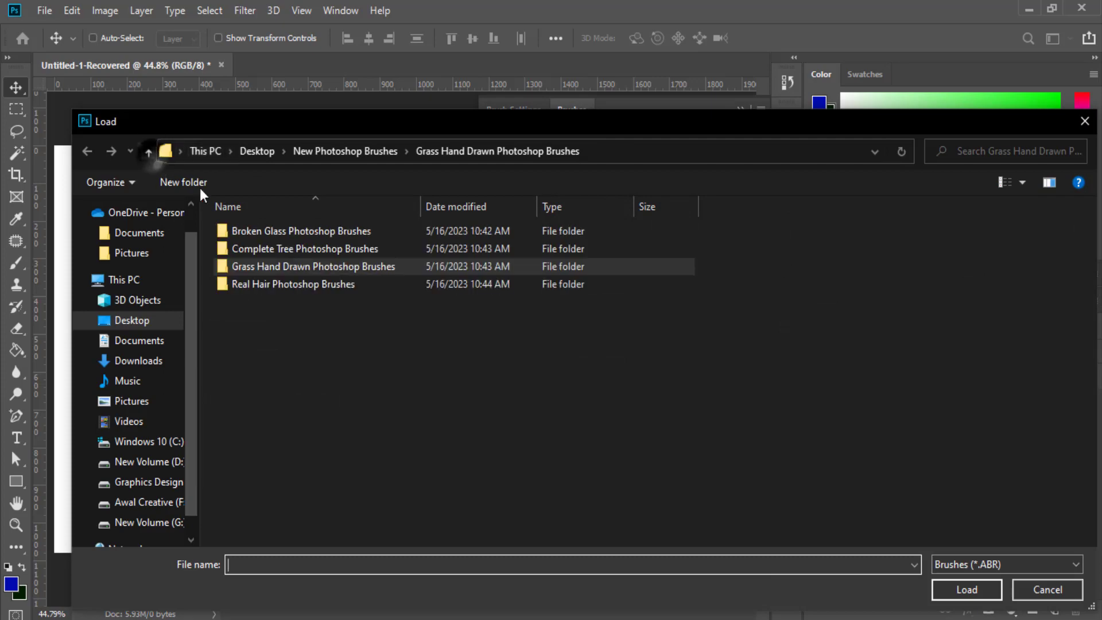
double_click(282, 287)
click(284, 232)
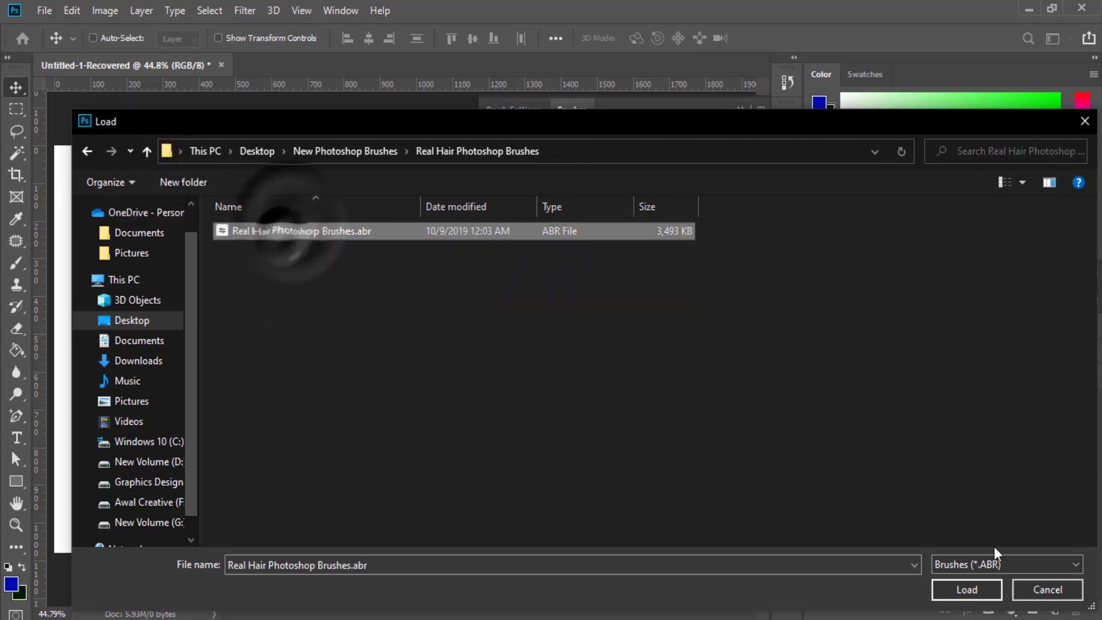
click(970, 590)
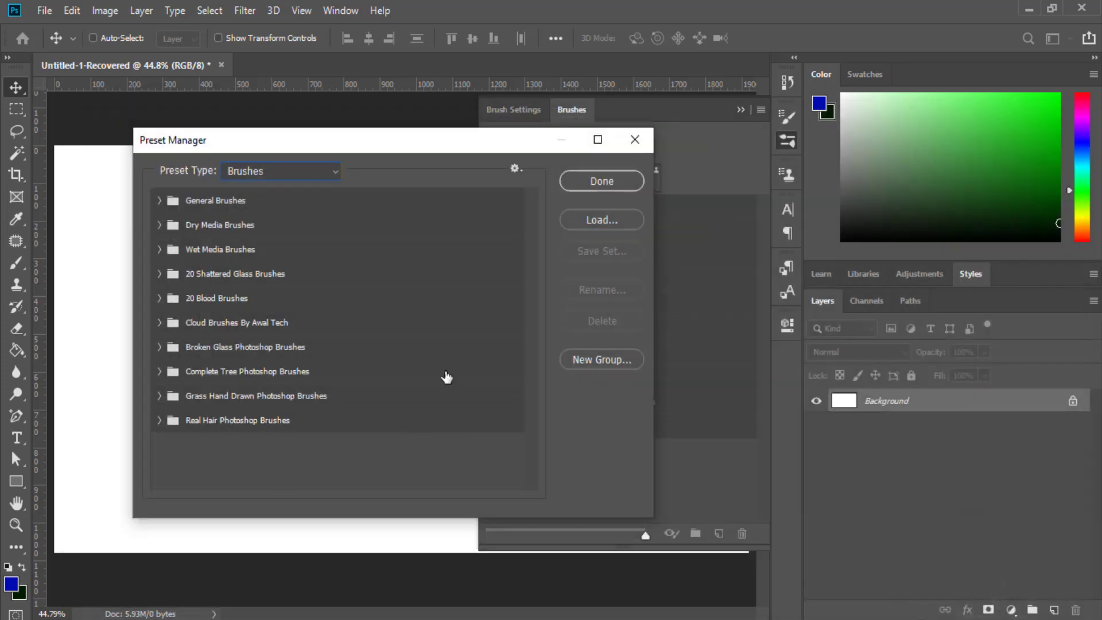
click(581, 183)
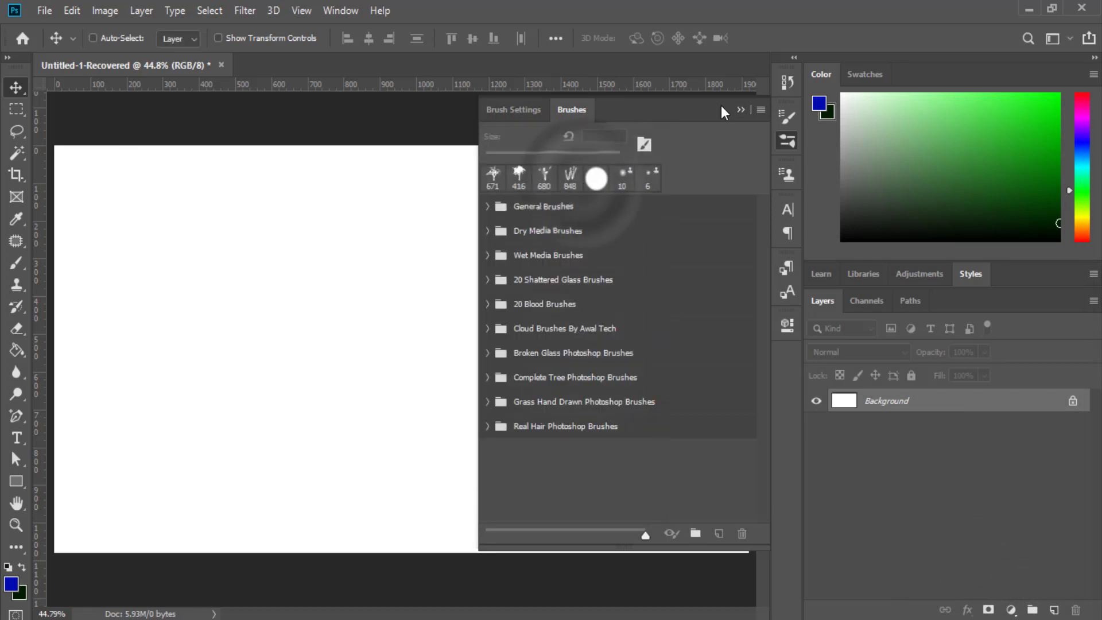
Step: Choose the Fractured 5 brush from the Broken Glass group with the Brush tool
click(740, 109)
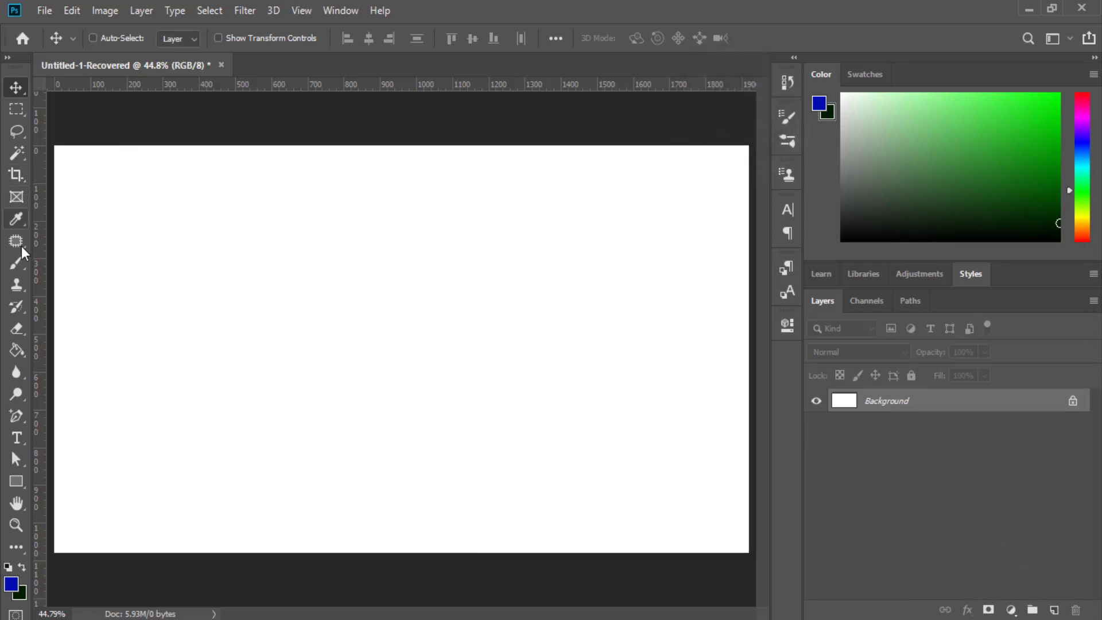
click(13, 267)
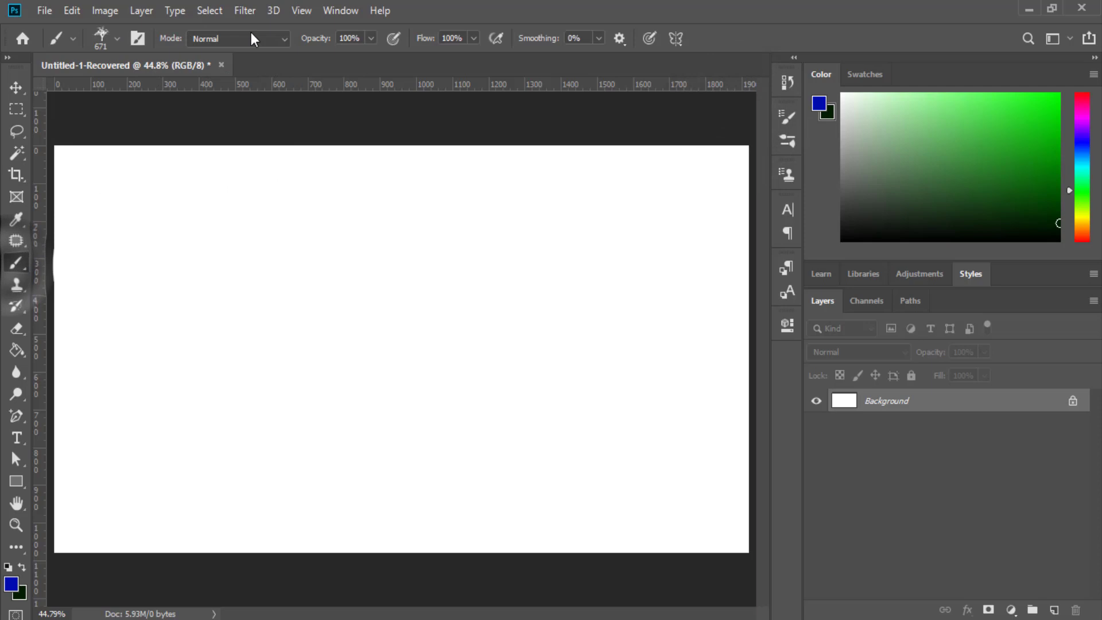
click(119, 40)
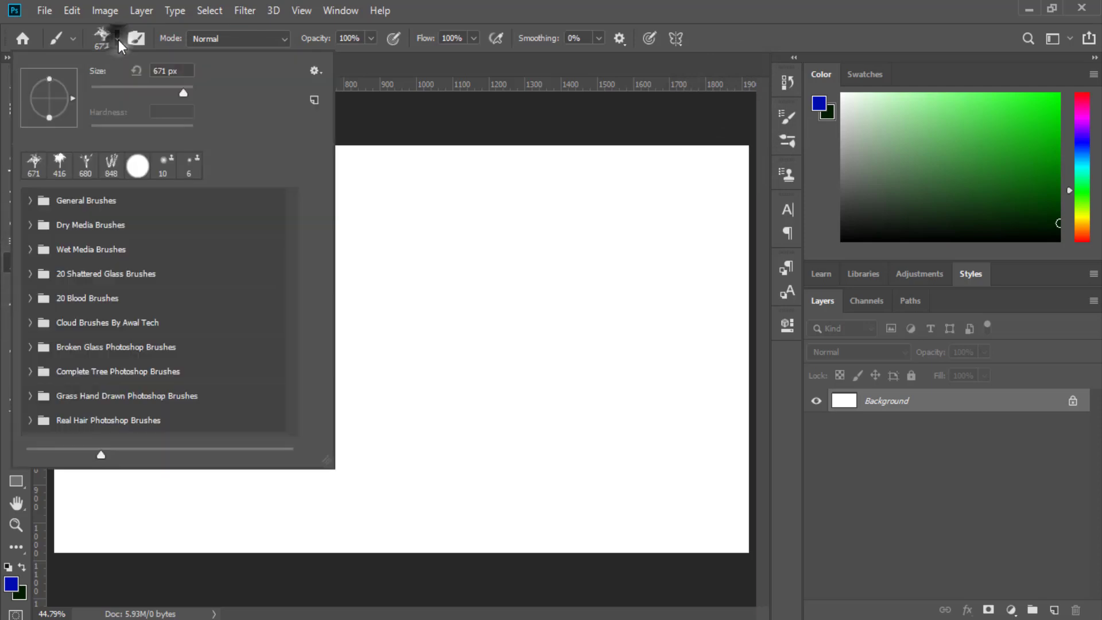
click(97, 349)
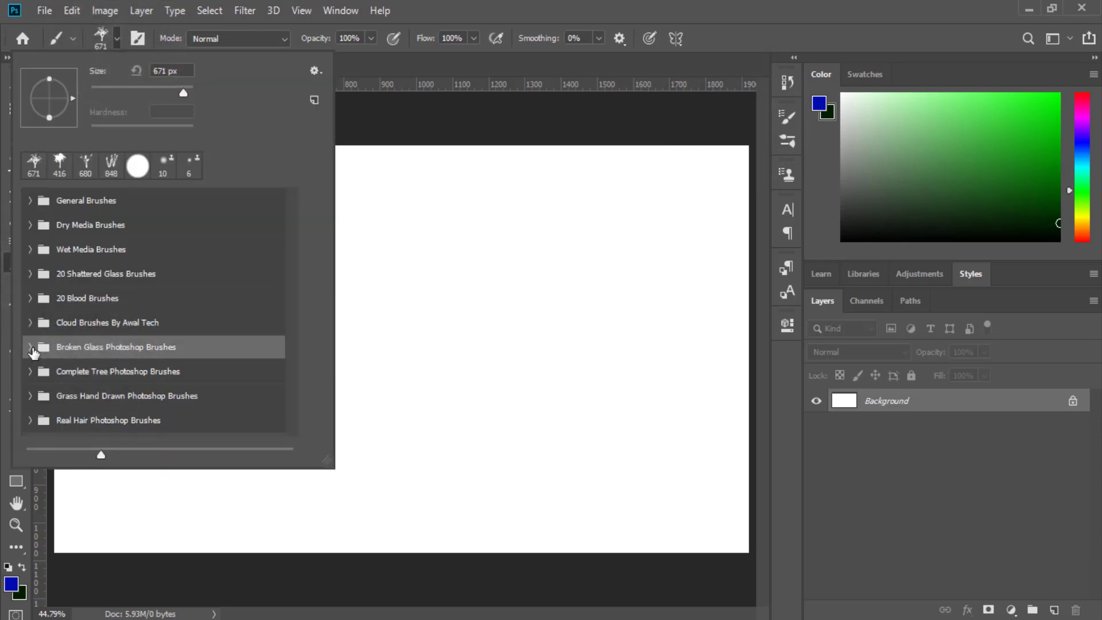
click(30, 347)
click(86, 367)
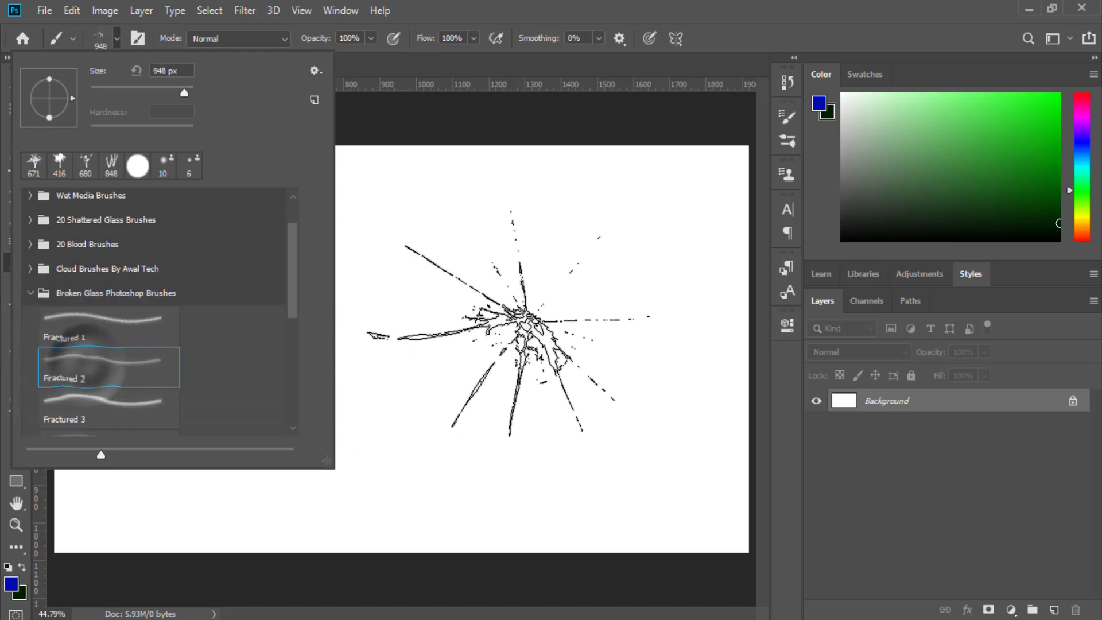
click(117, 322)
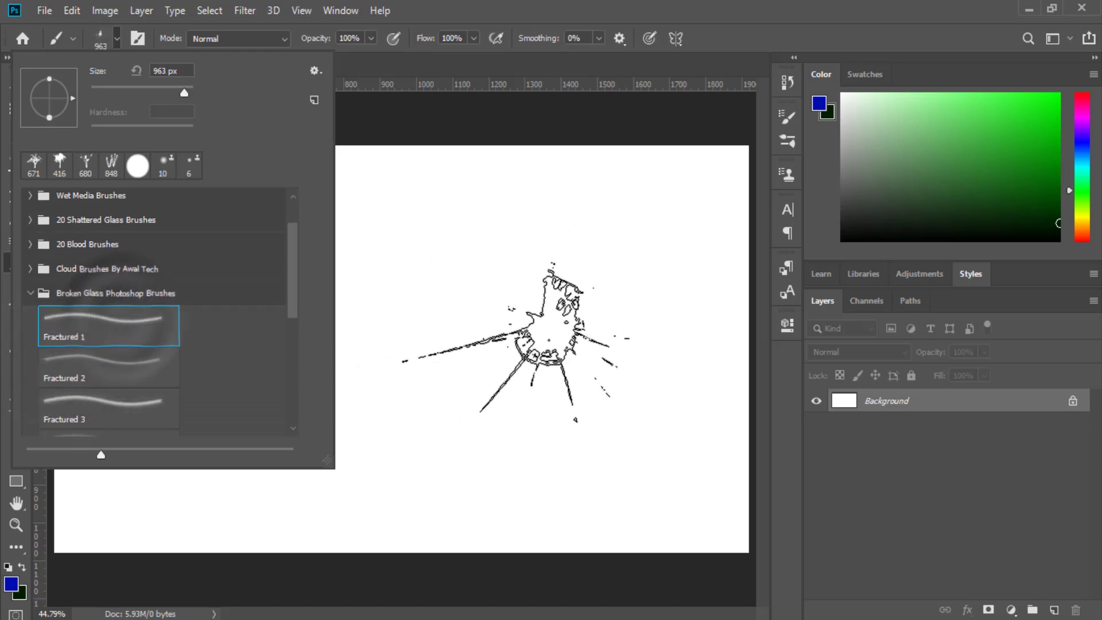
scroll(97, 371, down, 2)
click(95, 372)
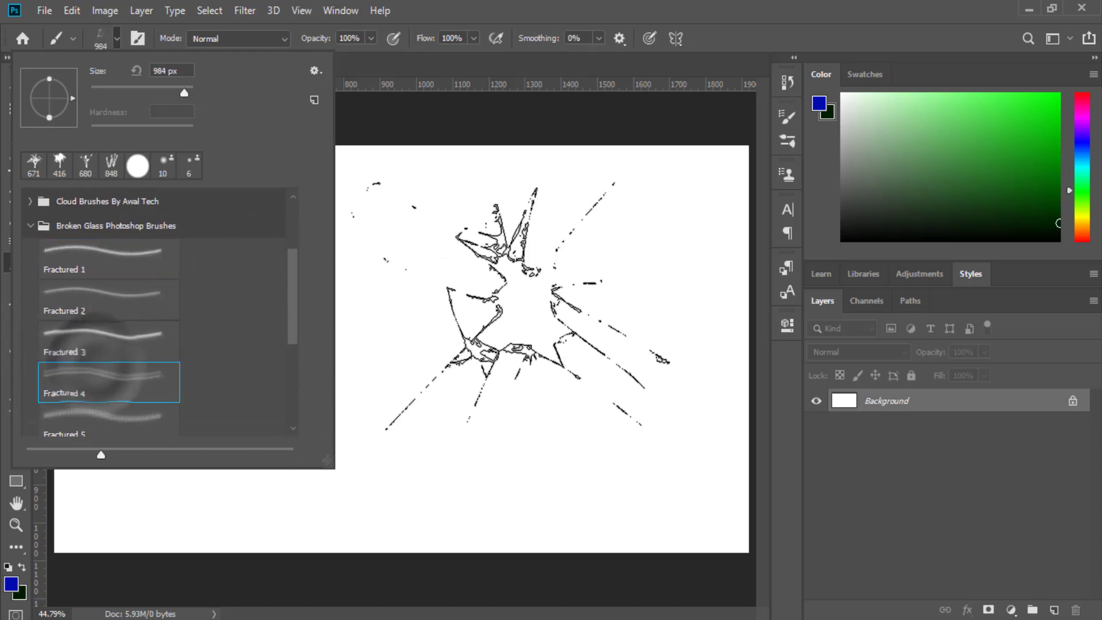
scroll(115, 378, down, 2)
click(110, 376)
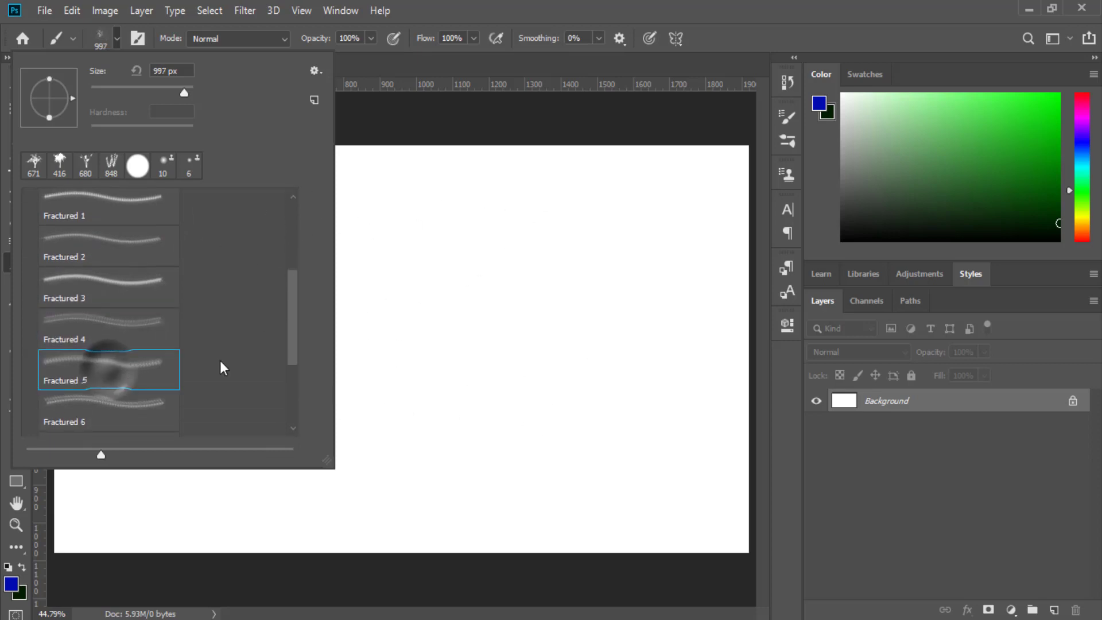
click(766, 7)
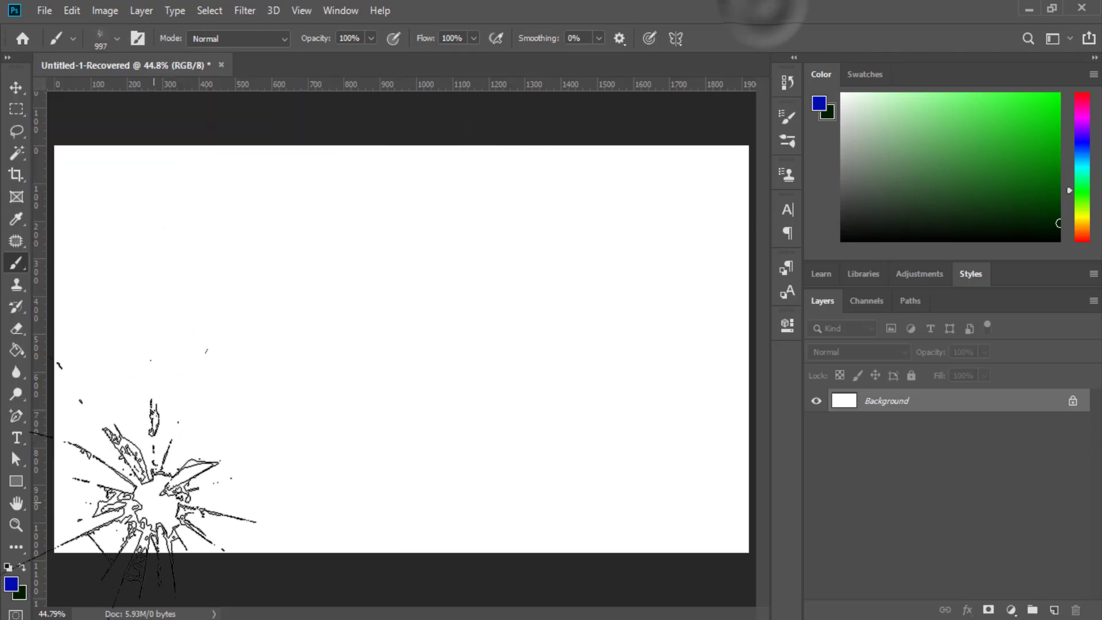
Step: Set the foreground colour to red and stamp three glass cracks: left, right, centre
click(11, 584)
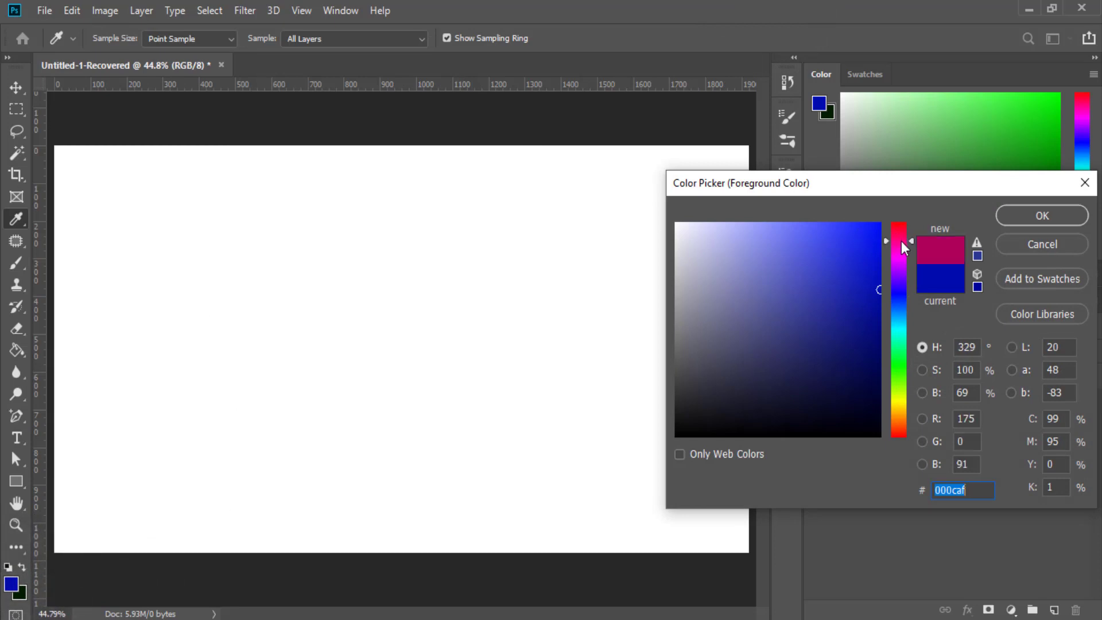
drag(902, 241, 905, 224)
click(1008, 216)
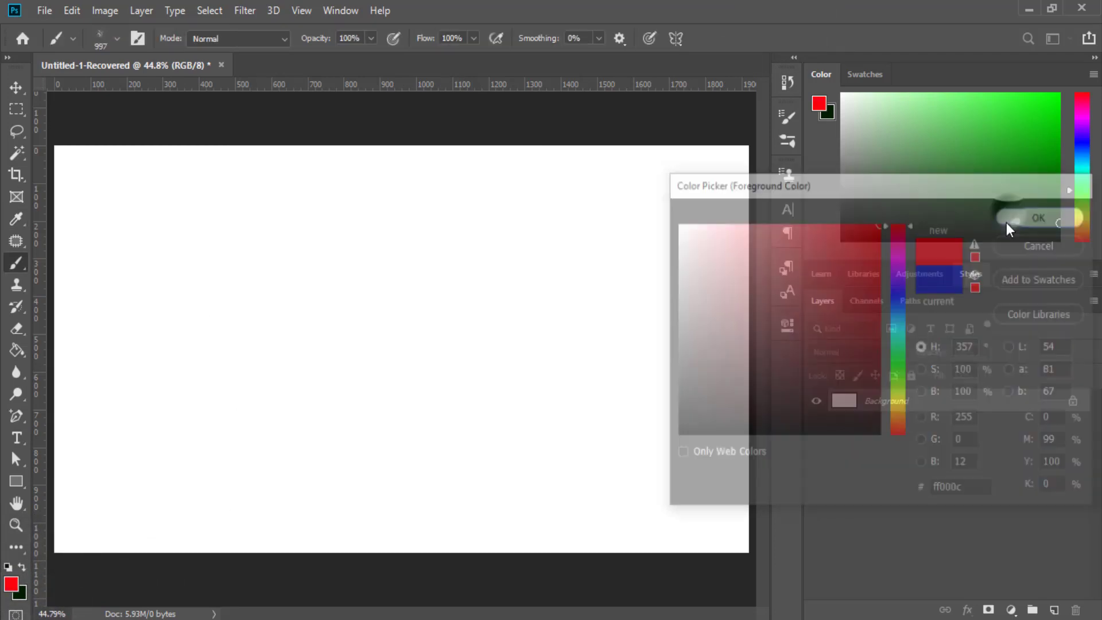
click(278, 339)
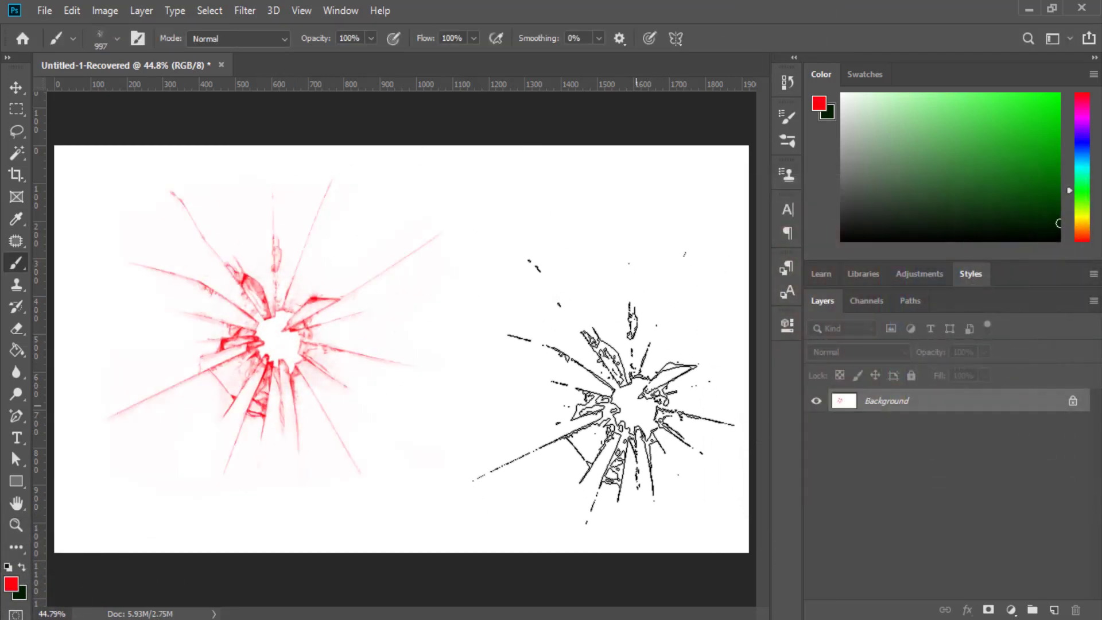
click(600, 345)
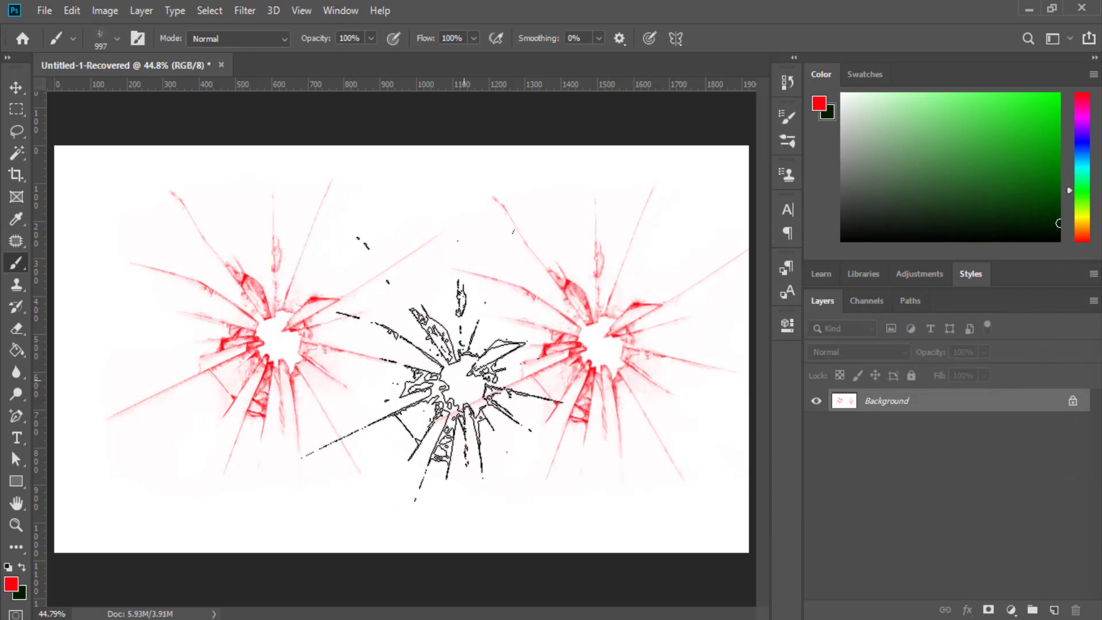
click(466, 379)
Step: Add a grey Solid Color fill layer behind the artwork
click(1012, 609)
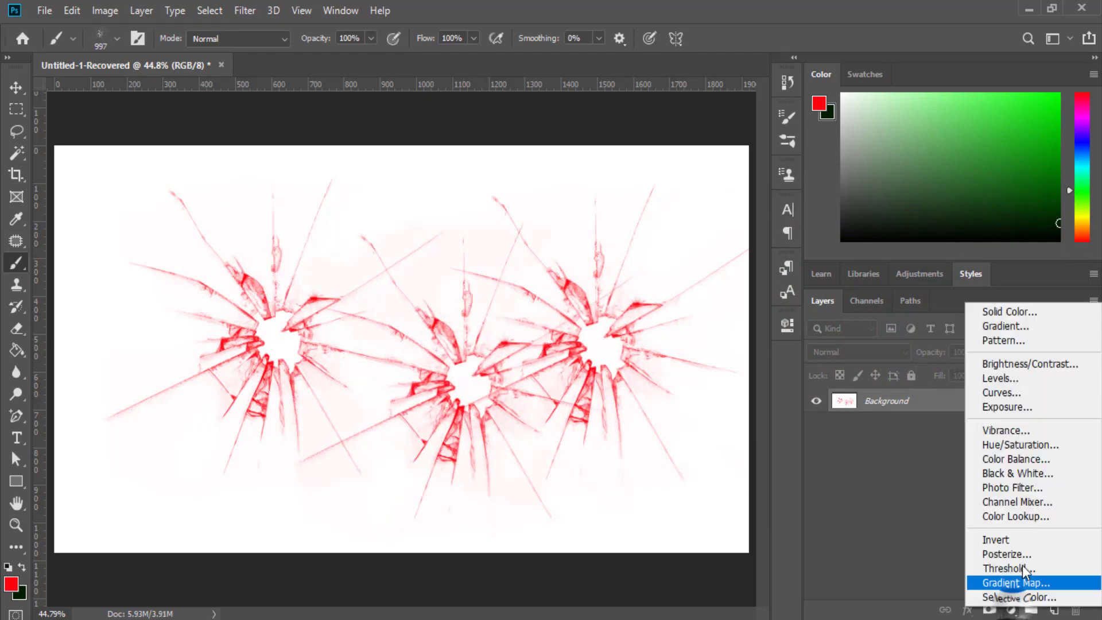
click(1009, 311)
click(730, 280)
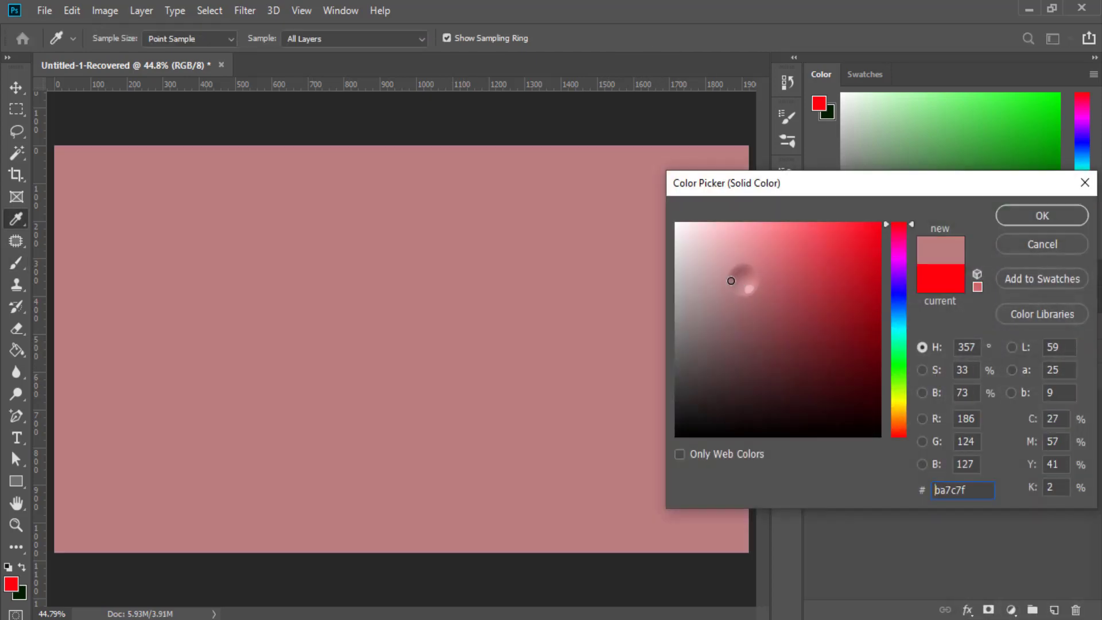
mouse_move(731, 281)
mouse_down()
mouse_move(680, 345)
mouse_move(637, 281)
mouse_up()
click(1010, 215)
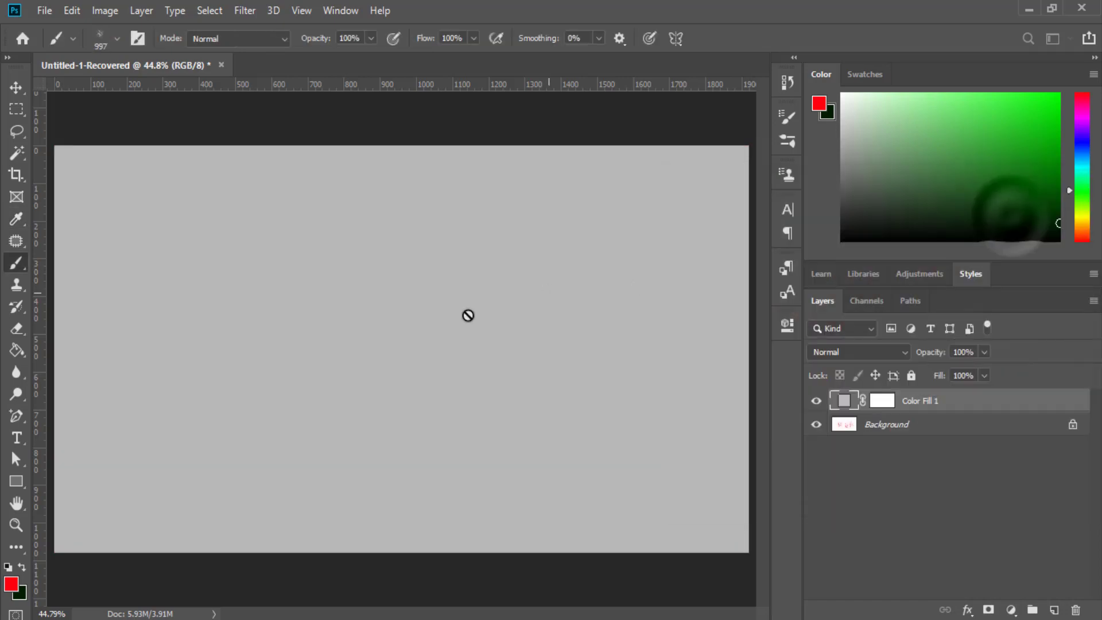
Step: On a new Layer 1, stamp two red glass cracks, then hide the layer
click(1056, 611)
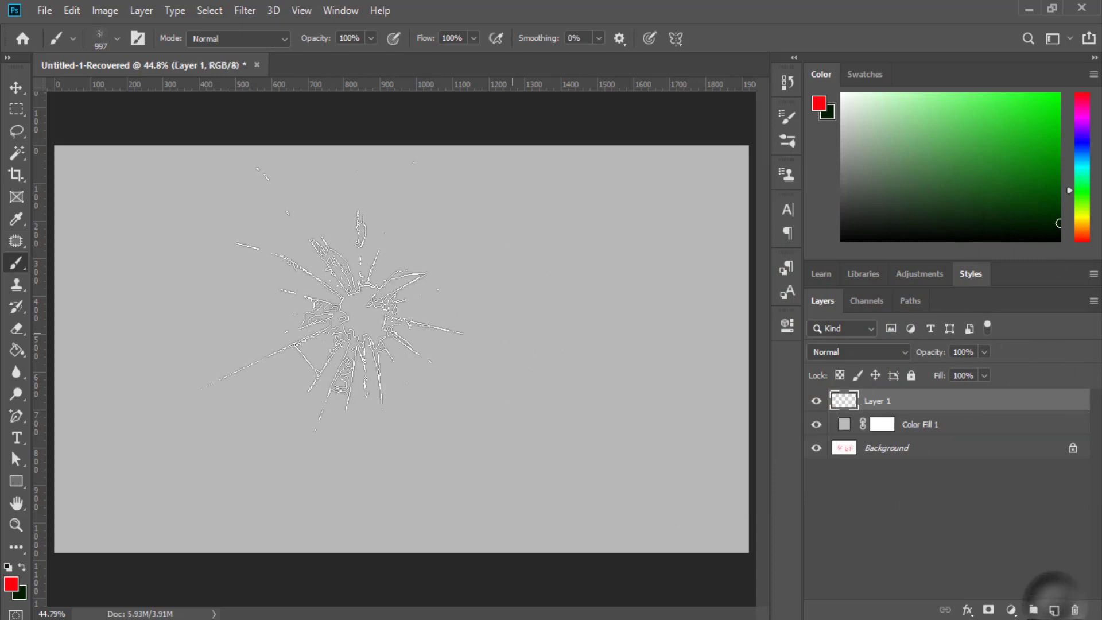
click(284, 333)
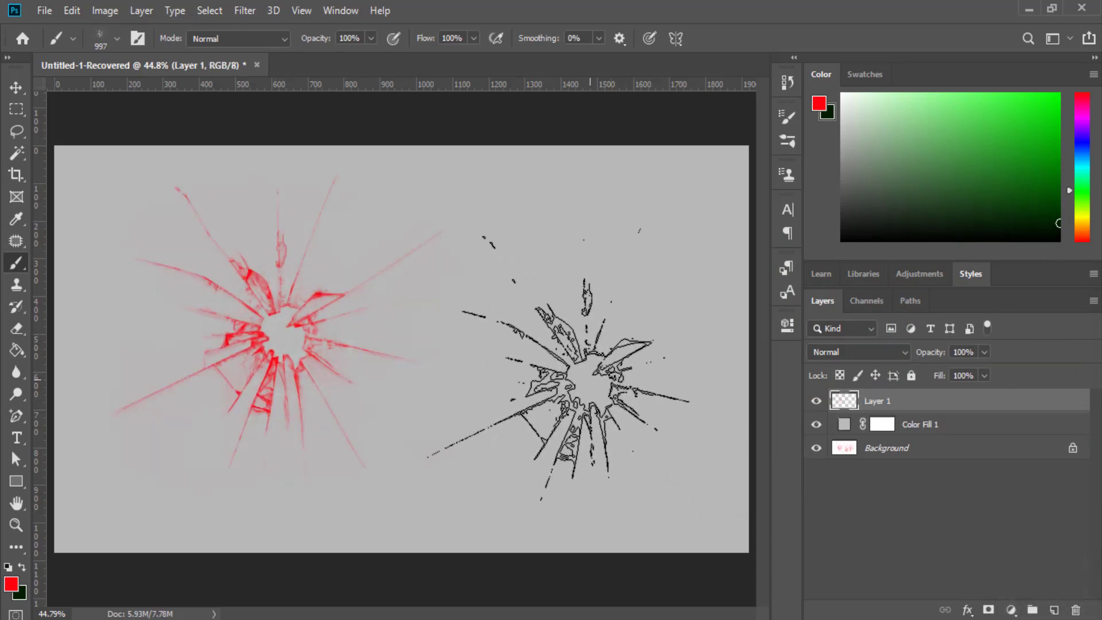
click(623, 353)
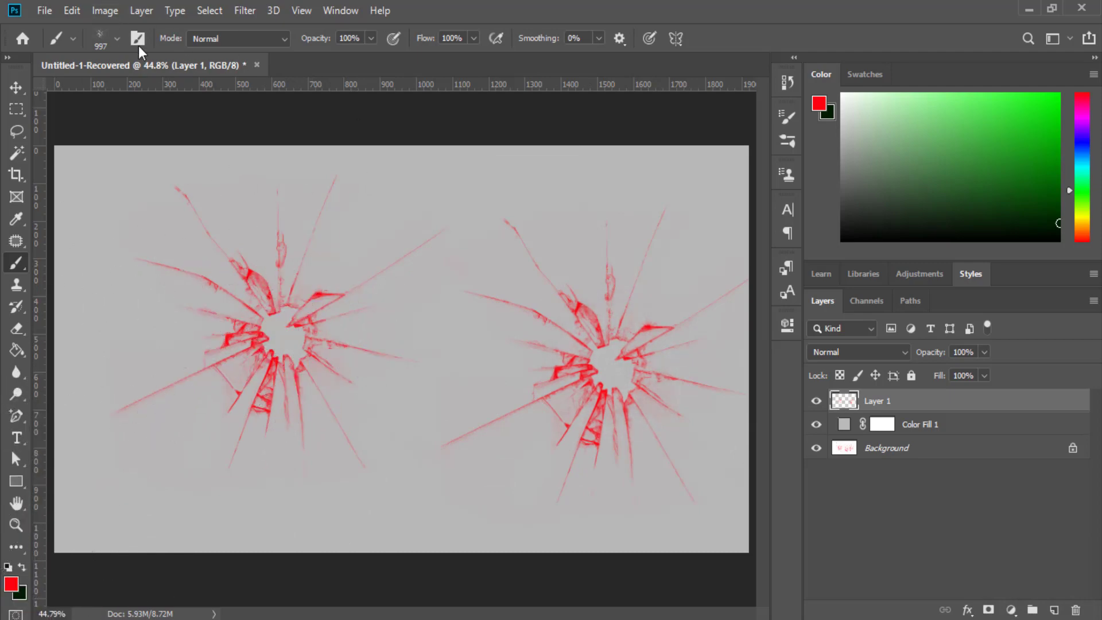
click(815, 400)
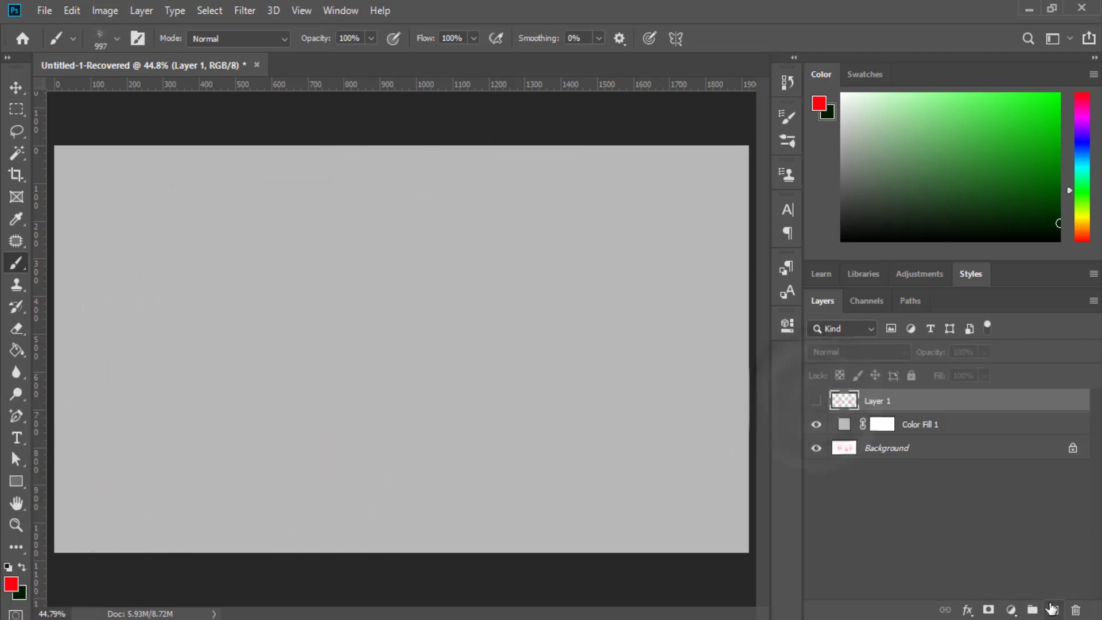
Step: Add a new layer and select the Type 1 Flat brush from the Grass Hand Drawn set
click(1054, 609)
click(118, 39)
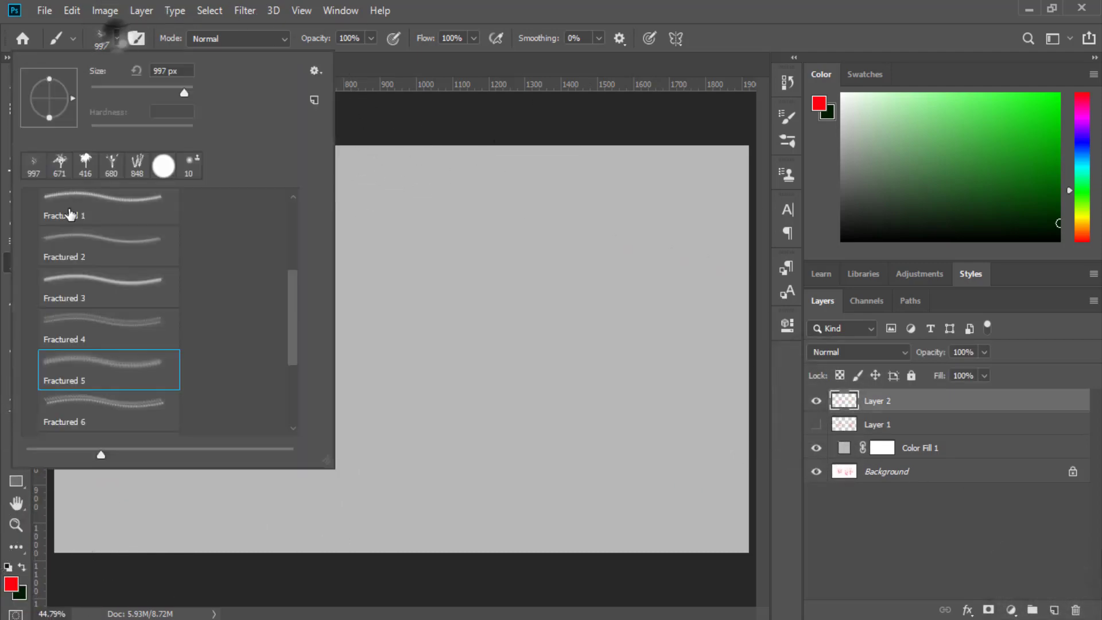
scroll(26, 233, up, 1)
click(31, 214)
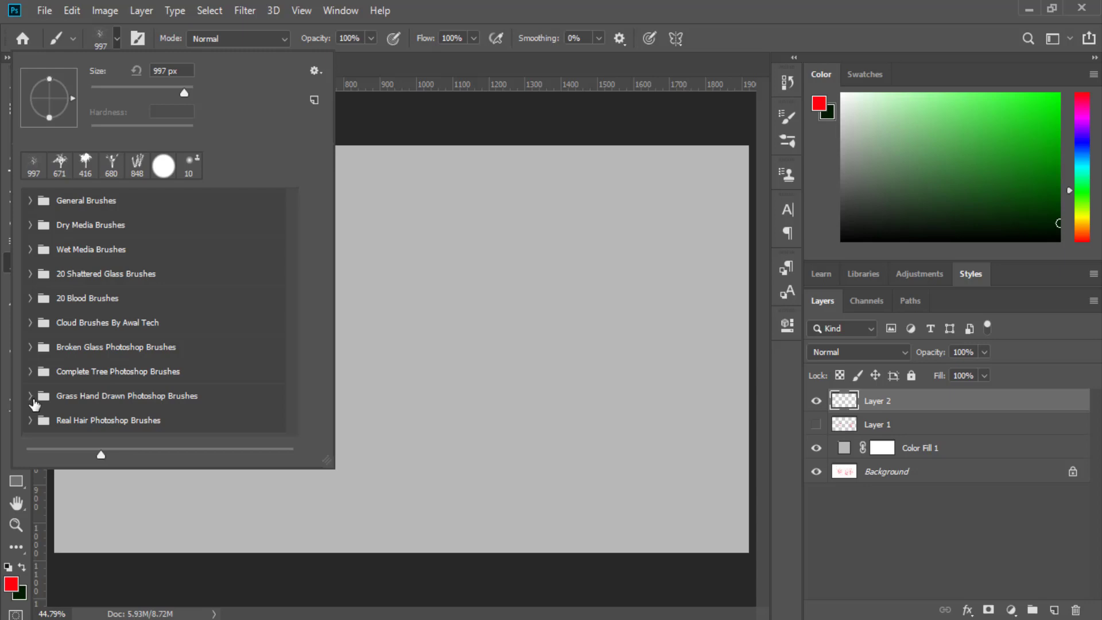
click(31, 397)
click(141, 370)
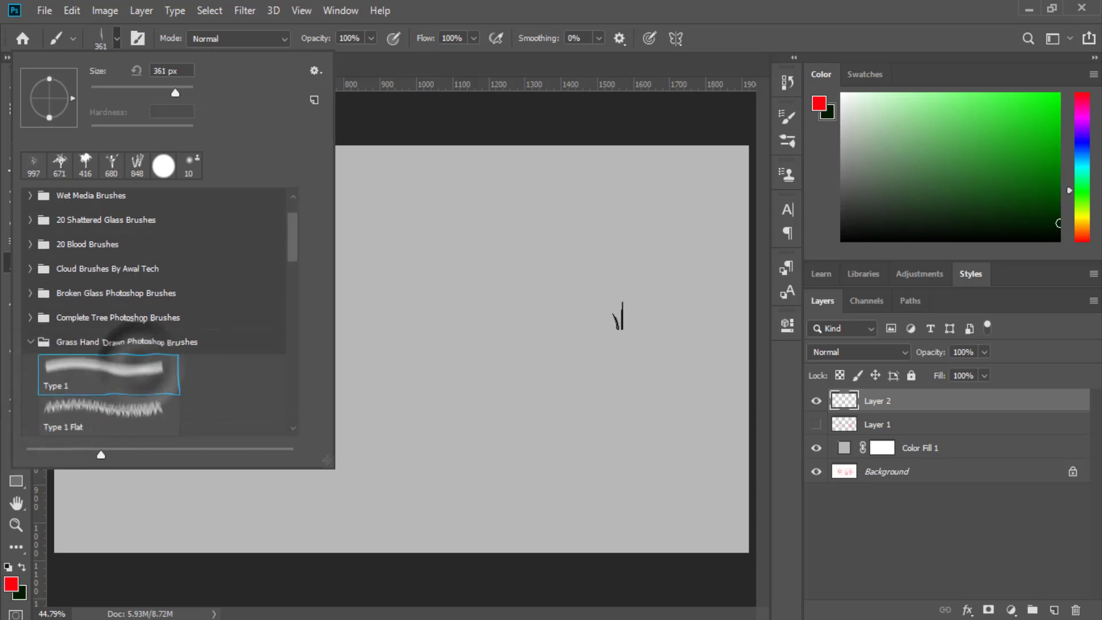
click(160, 418)
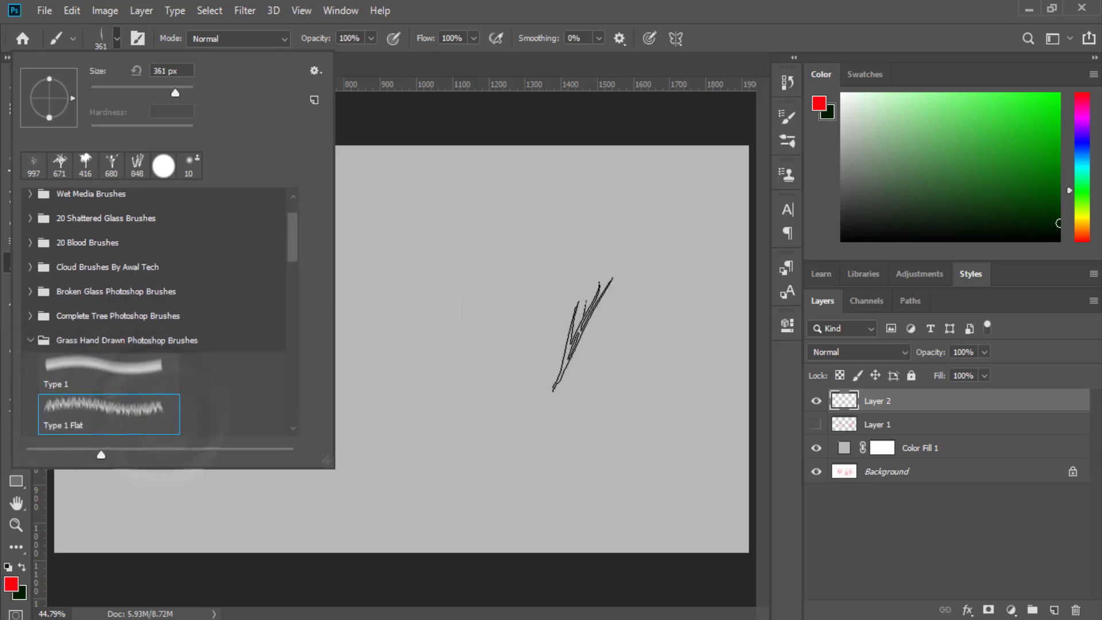
click(852, 523)
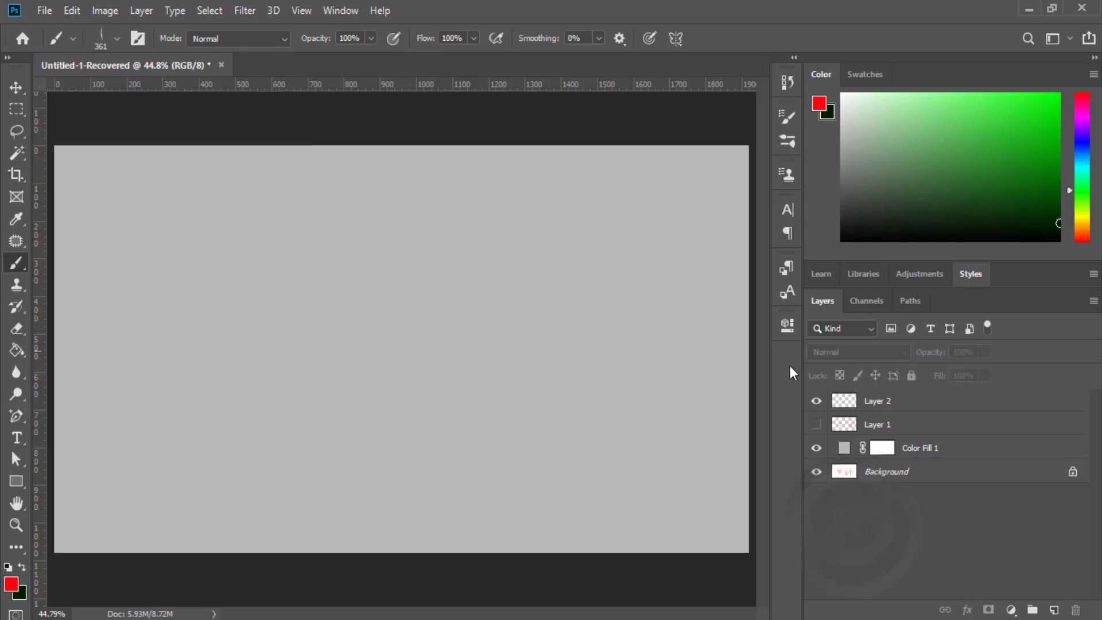
Step: Paint two bands of red grass on Layer 2, then start shifting the foreground hue to green
click(906, 408)
mouse_move(123, 455)
mouse_down()
mouse_move(570, 410)
mouse_move(661, 428)
mouse_up()
mouse_move(103, 245)
mouse_down()
mouse_move(217, 233)
mouse_move(574, 281)
mouse_up()
click(12, 584)
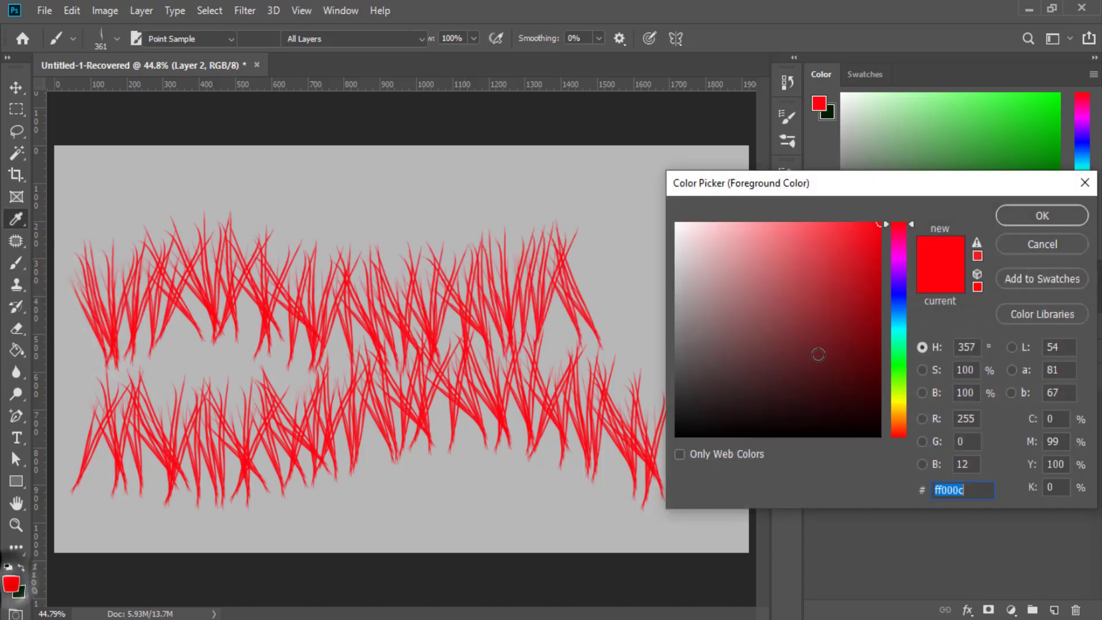
mouse_move(903, 313)
mouse_down()
mouse_move(899, 367)
mouse_move(862, 339)
mouse_up()
Step: Confirm dark green as foreground, add Layer 3 and hide the red grass layer
click(1042, 216)
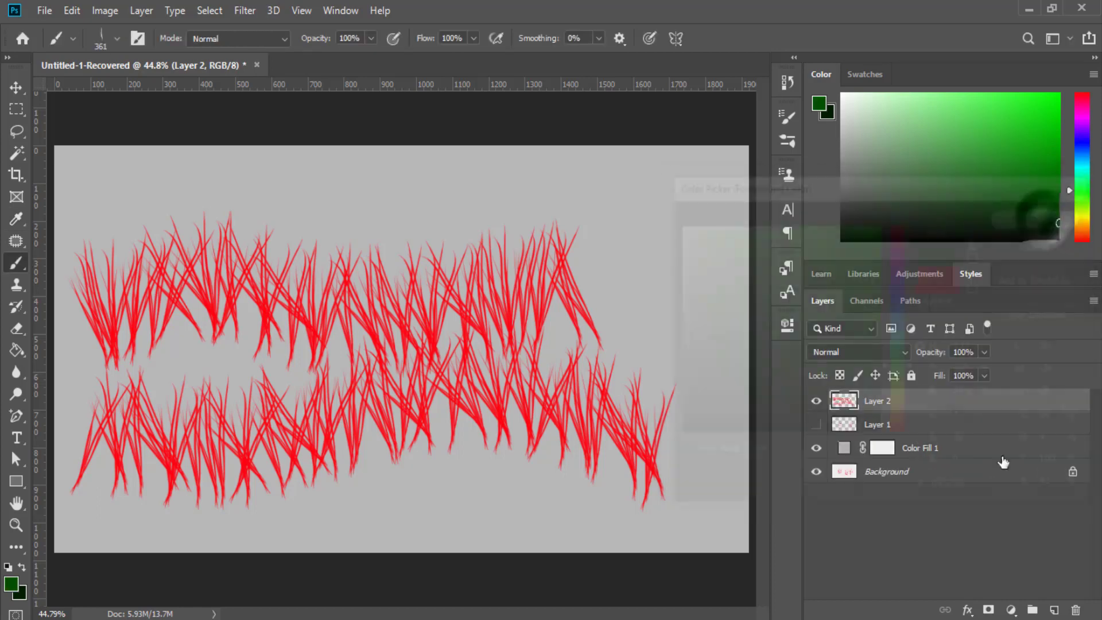
click(1052, 612)
click(817, 424)
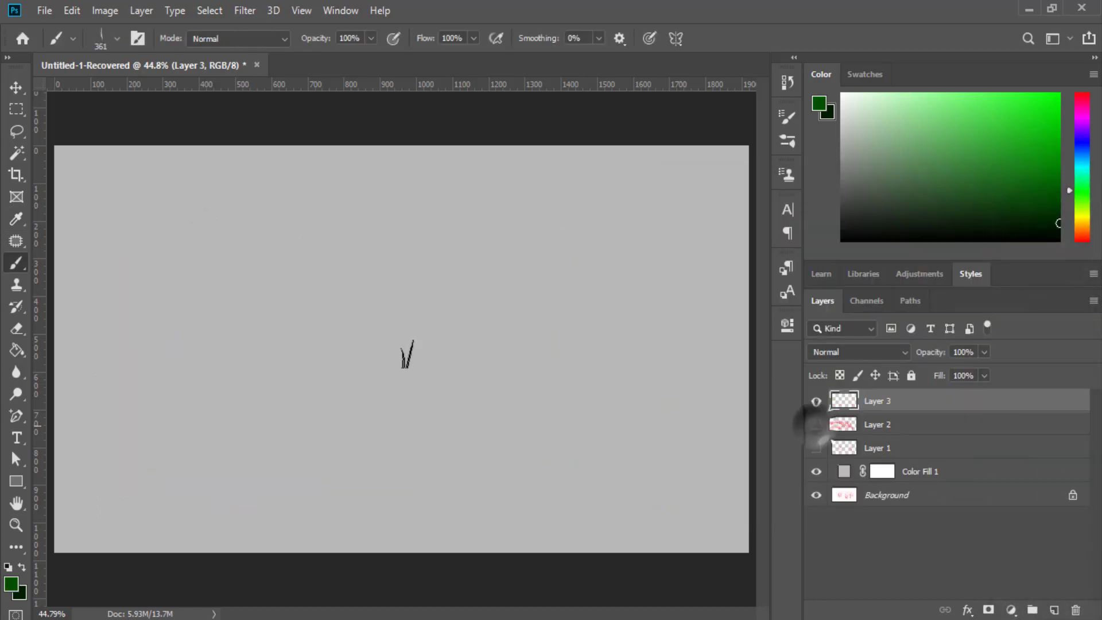
Step: Cover Layer 3 with dense dark green grass strokes, then add an empty Layer 4
mouse_move(115, 264)
mouse_down()
mouse_move(373, 315)
mouse_move(576, 459)
mouse_up()
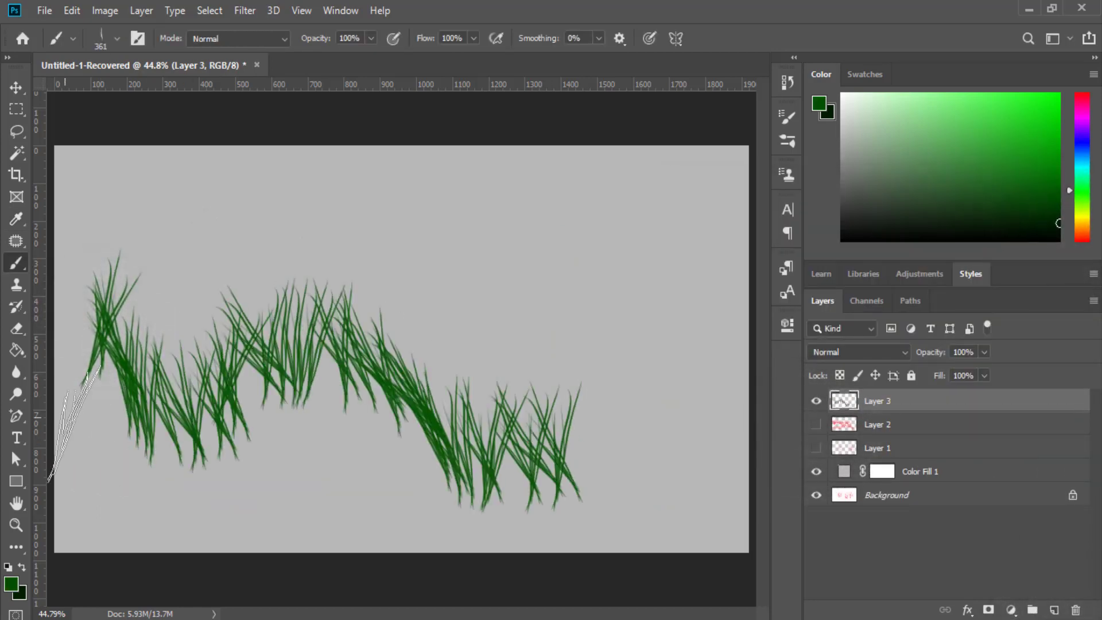
drag(80, 401, 178, 500)
mouse_move(251, 480)
mouse_down()
mouse_move(603, 467)
mouse_move(132, 436)
mouse_move(419, 373)
mouse_move(639, 452)
mouse_up()
mouse_move(86, 276)
mouse_down()
mouse_move(370, 290)
mouse_move(632, 460)
mouse_move(143, 321)
mouse_move(597, 500)
mouse_up()
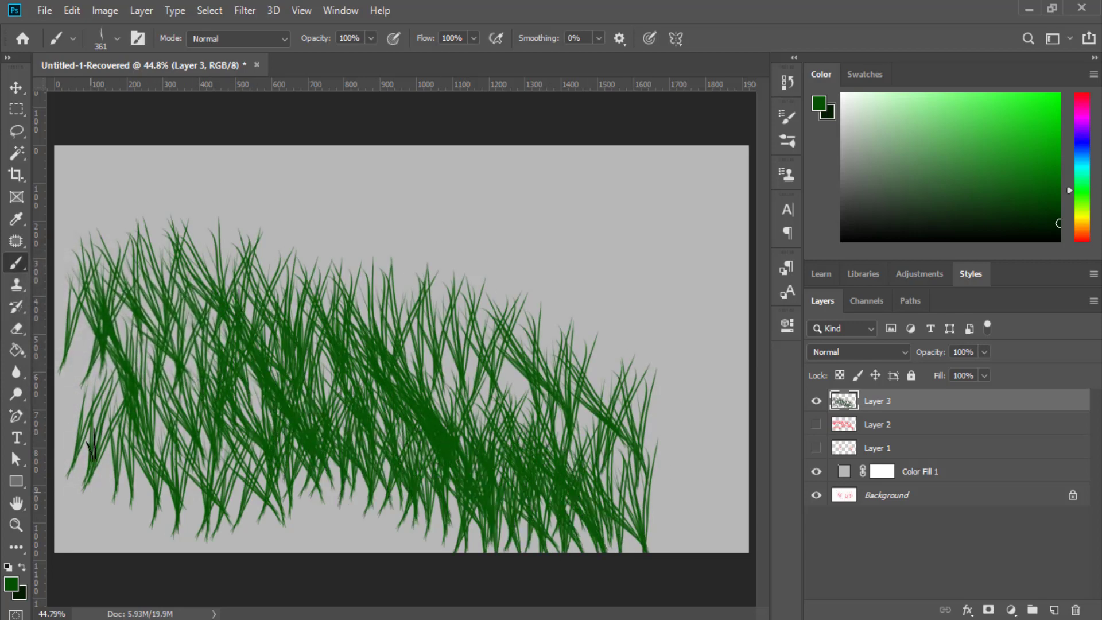
mouse_move(147, 474)
mouse_down()
mouse_move(430, 506)
mouse_move(666, 500)
mouse_up()
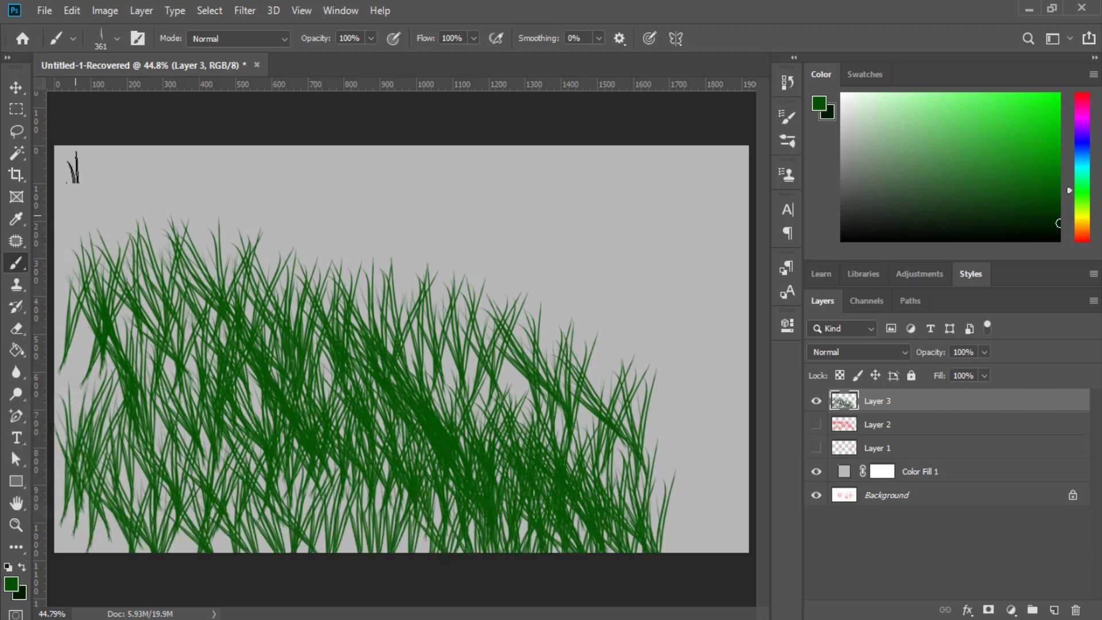
mouse_move(73, 166)
mouse_down()
mouse_move(484, 172)
mouse_move(734, 287)
mouse_up()
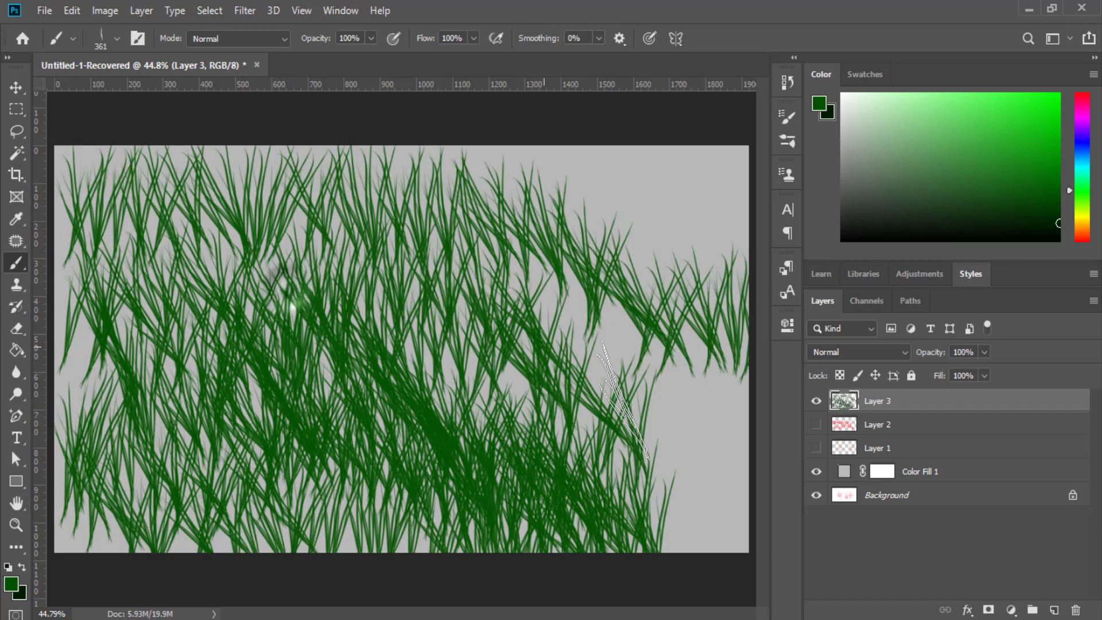
drag(622, 402, 741, 517)
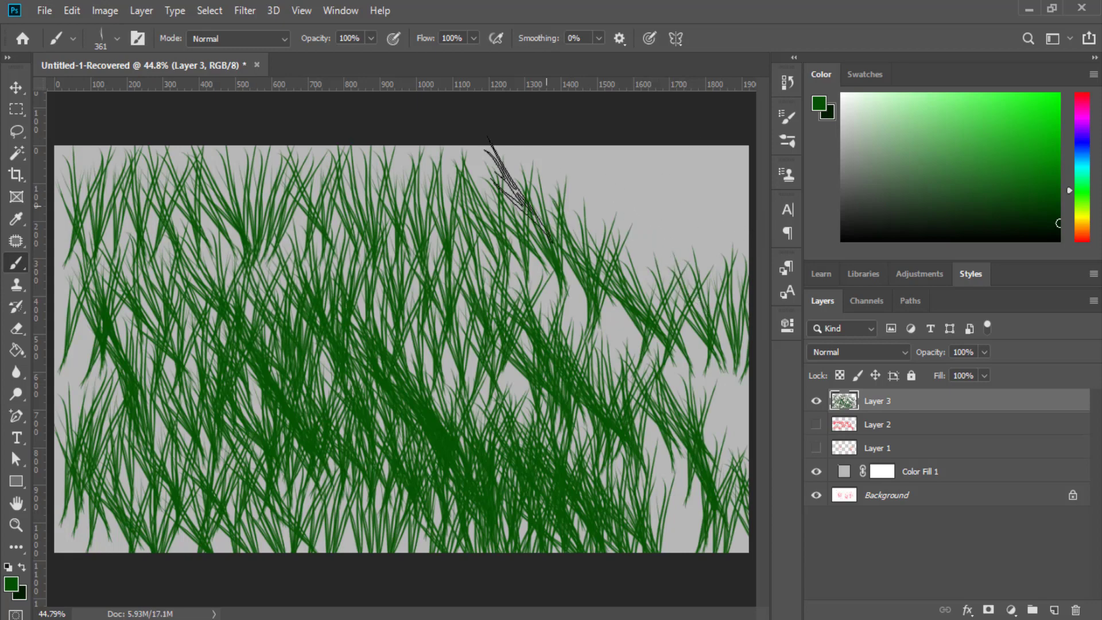
mouse_move(520, 189)
mouse_down()
mouse_move(758, 236)
mouse_move(758, 516)
mouse_move(632, 172)
mouse_move(104, 327)
mouse_move(17, 413)
mouse_move(332, 135)
mouse_move(706, 172)
mouse_up()
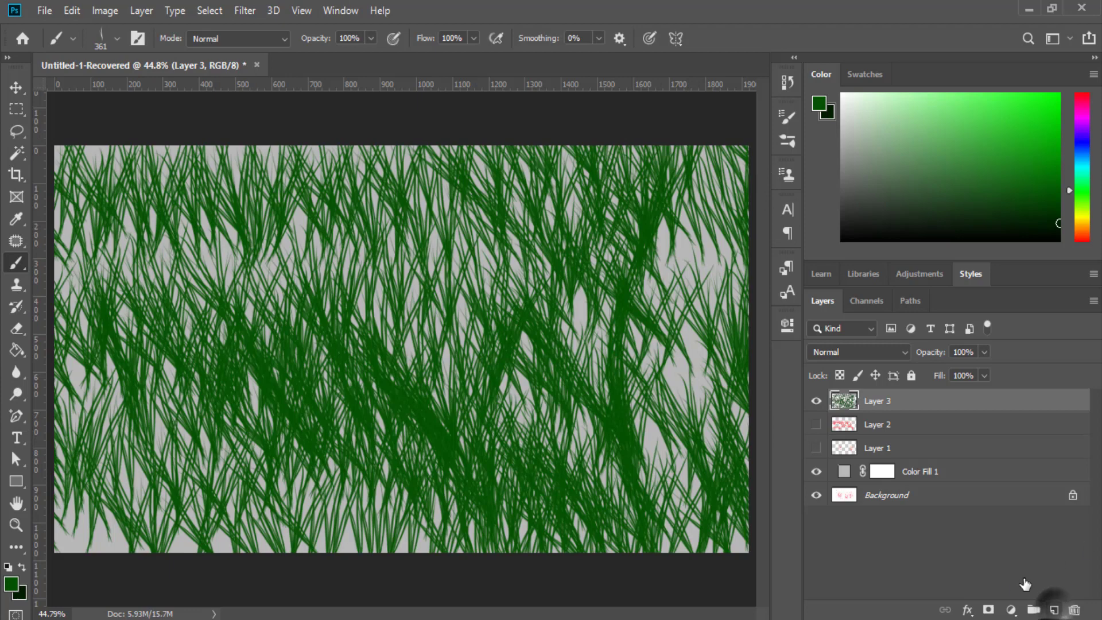
click(1055, 610)
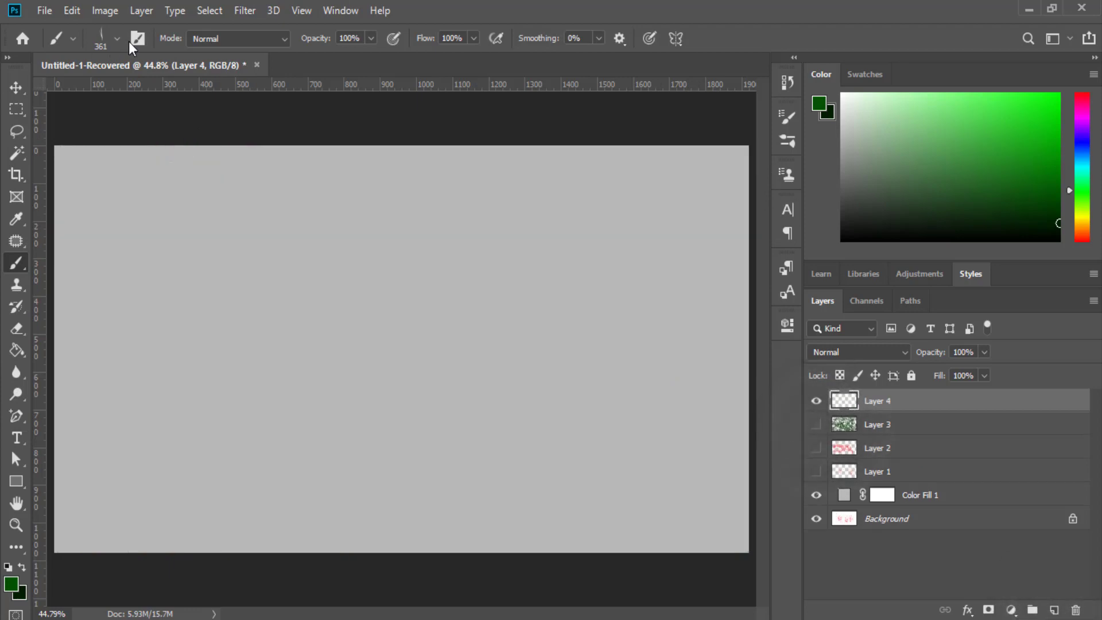
Step: Select the gorjuss hair 01 brush from the Real Hair brush set
click(117, 38)
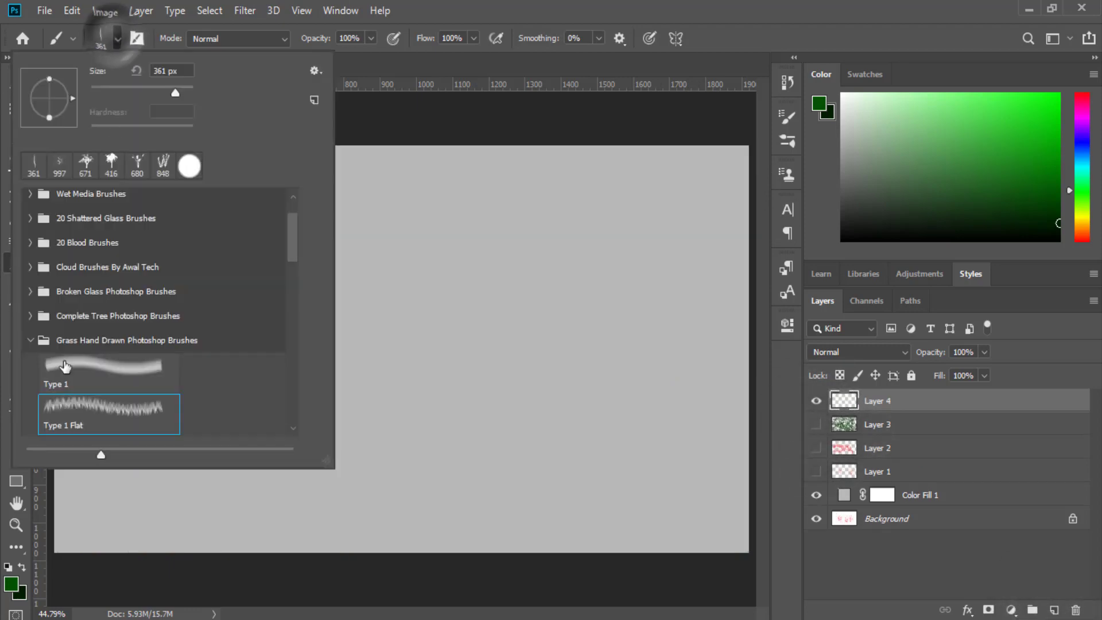
click(27, 338)
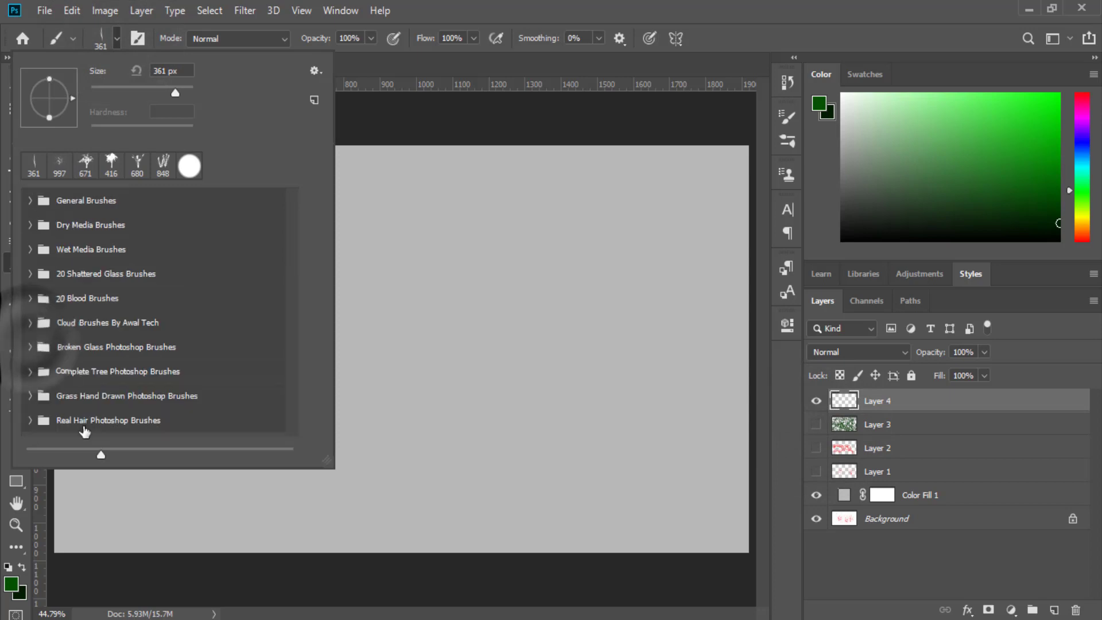
click(27, 424)
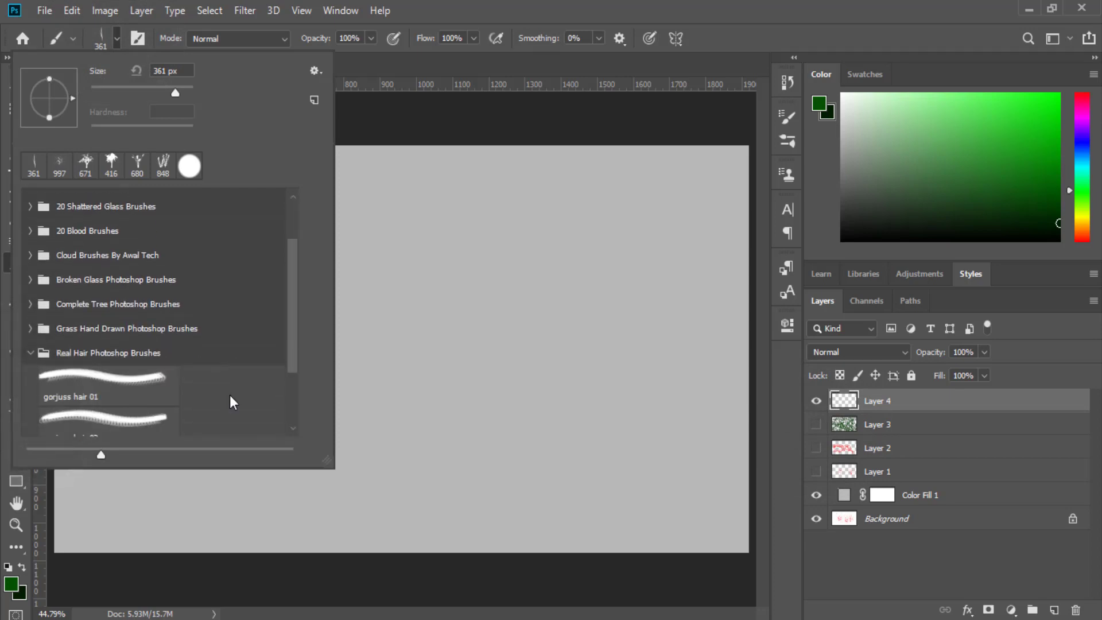
click(115, 380)
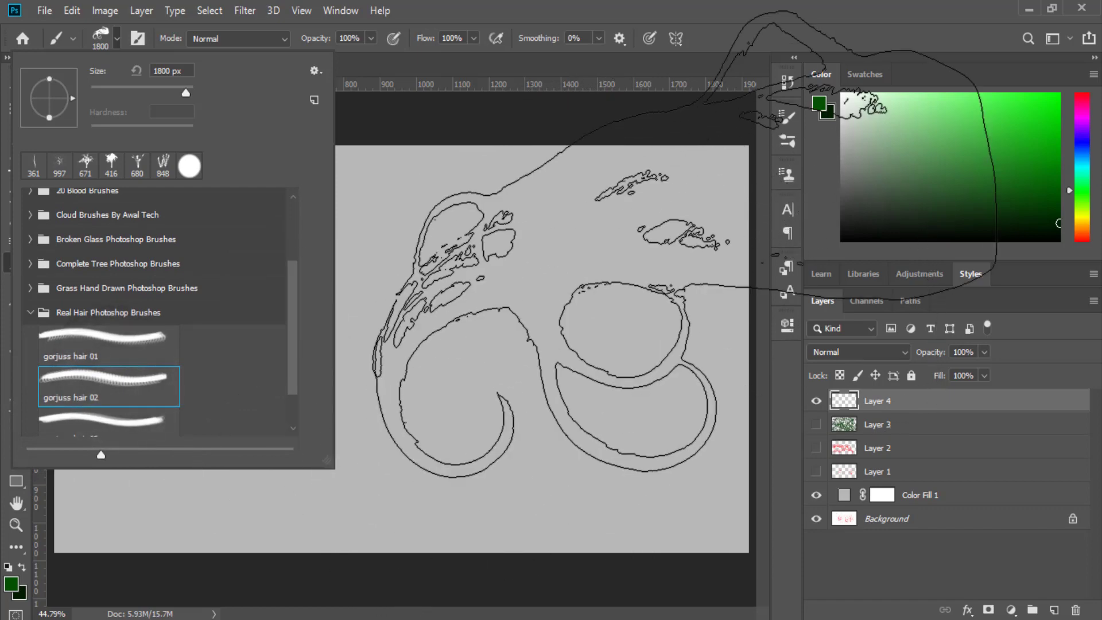
click(89, 339)
click(823, 7)
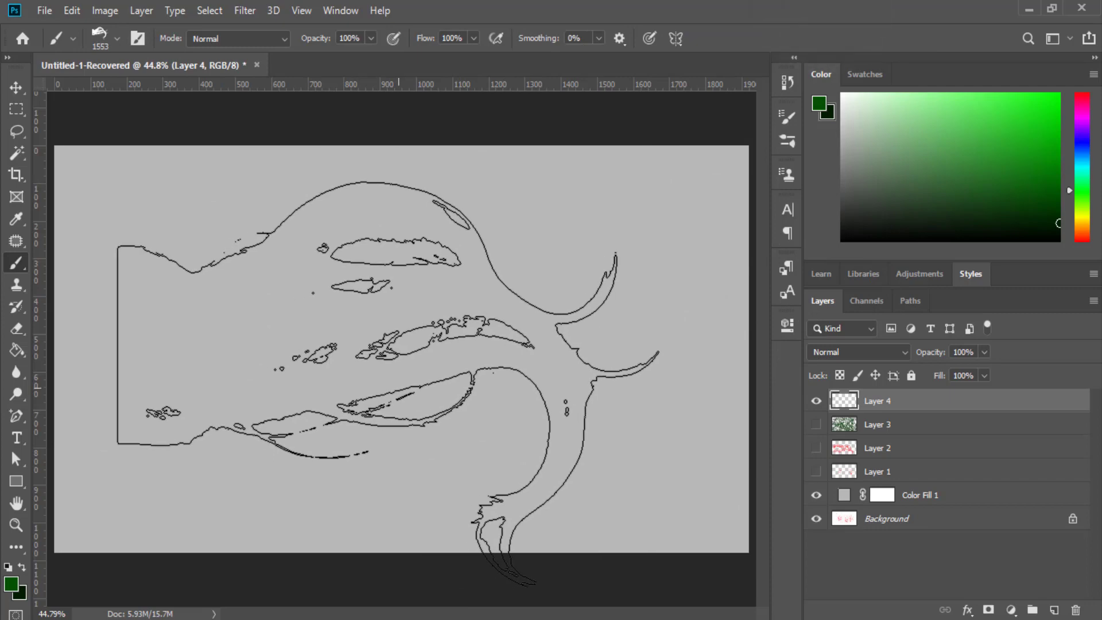
Step: Shrink the brush and paint large green hair strokes on Layer 4, then add Layer 5
key(bracketleft)
key(bracketleft)
key(bracketleft)
drag(293, 345, 516, 345)
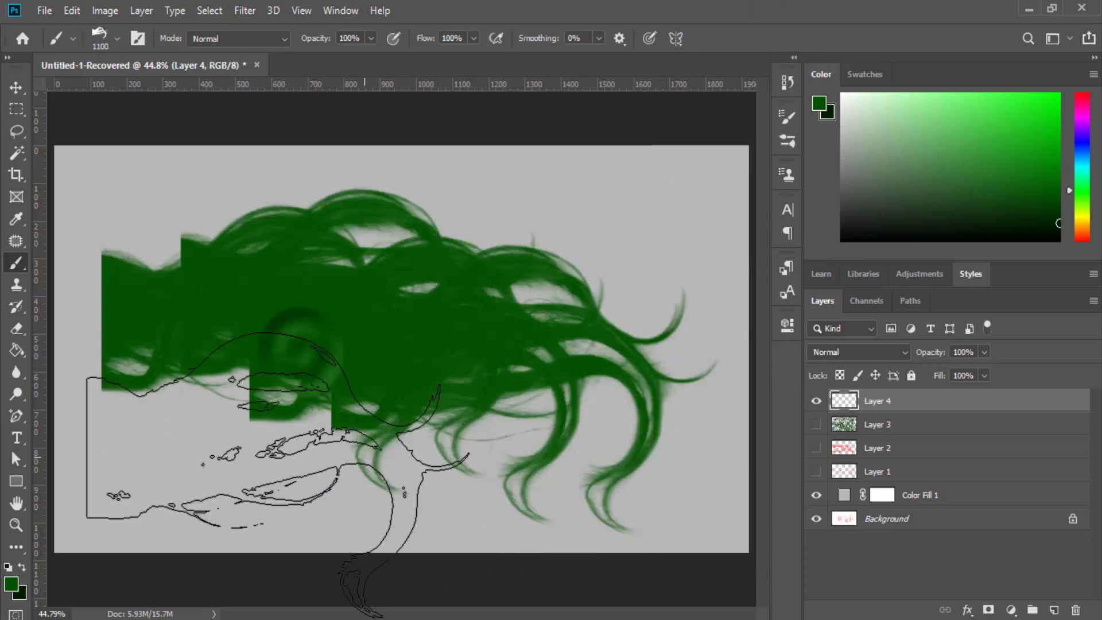
click(252, 445)
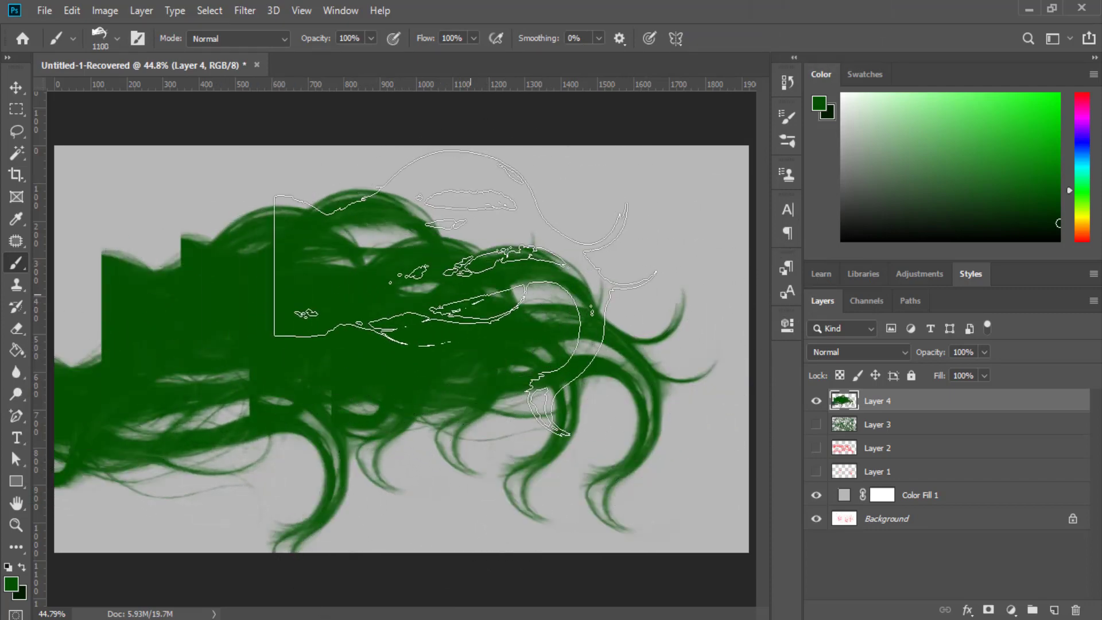
key(bracketleft)
key(bracketleft)
key(bracketleft)
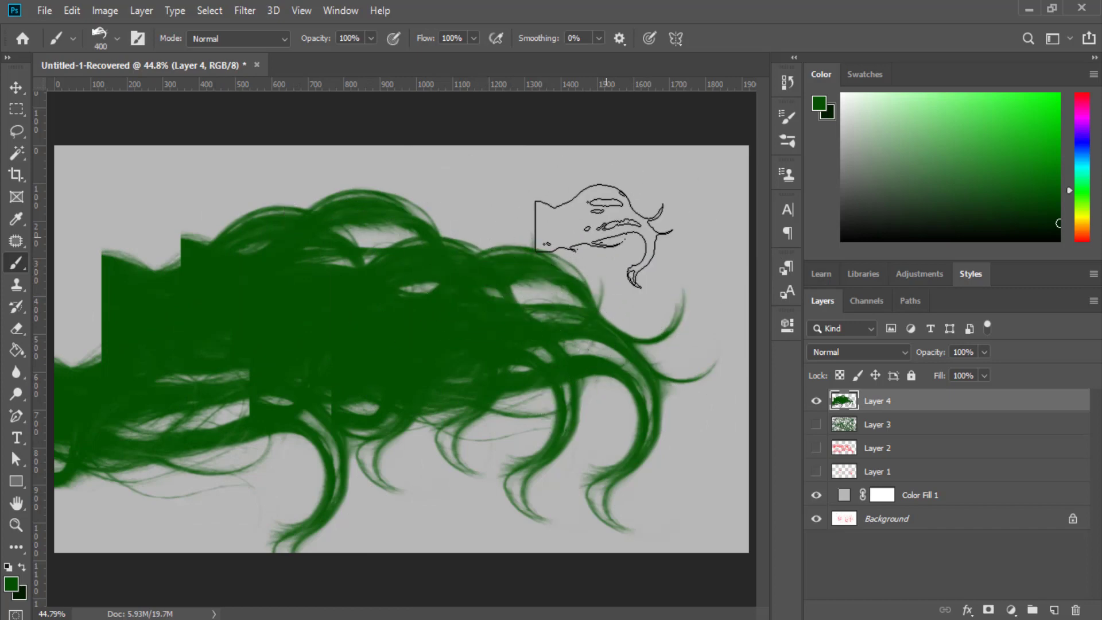
mouse_move(631, 224)
mouse_down()
mouse_move(396, 256)
mouse_move(275, 241)
mouse_up()
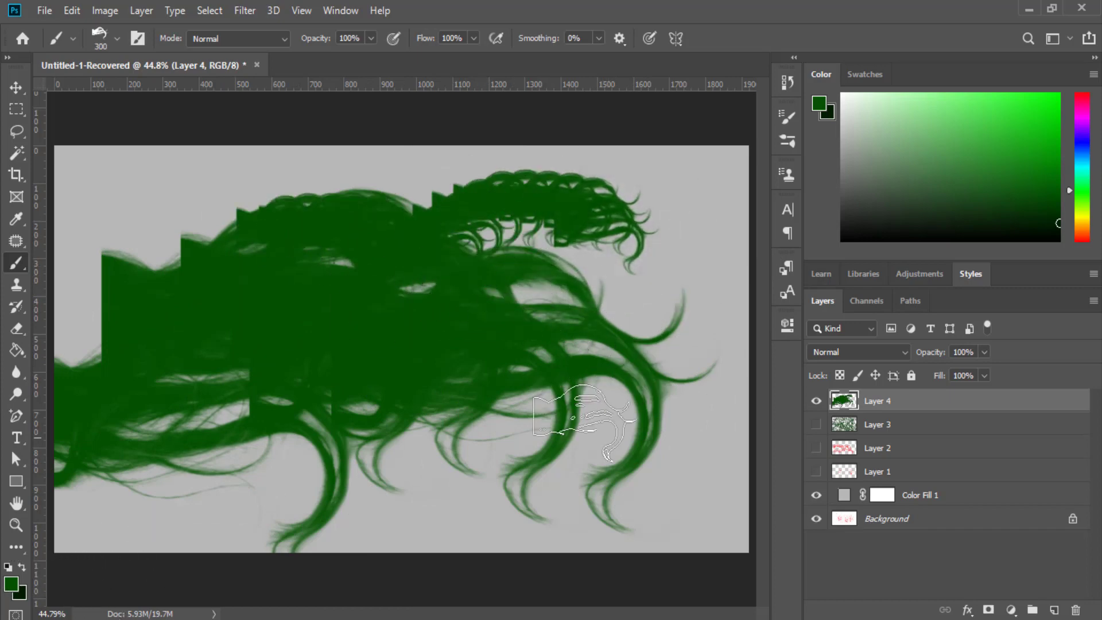
click(1055, 610)
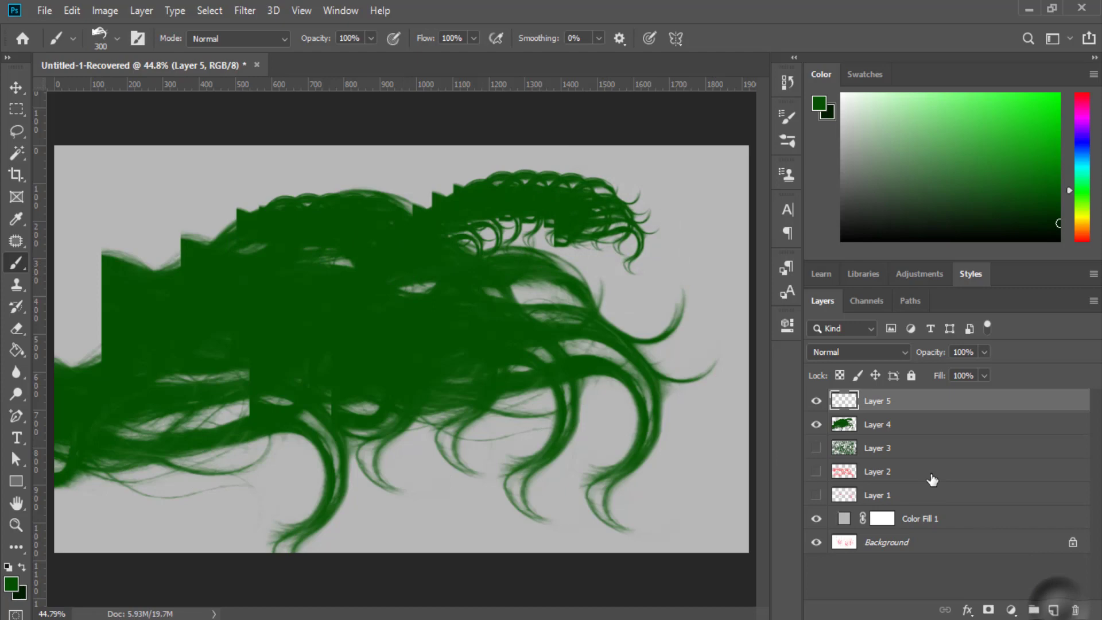
Step: Hide the green hair layer and select a smaller gorjuss hair 04 brush
click(816, 424)
click(116, 37)
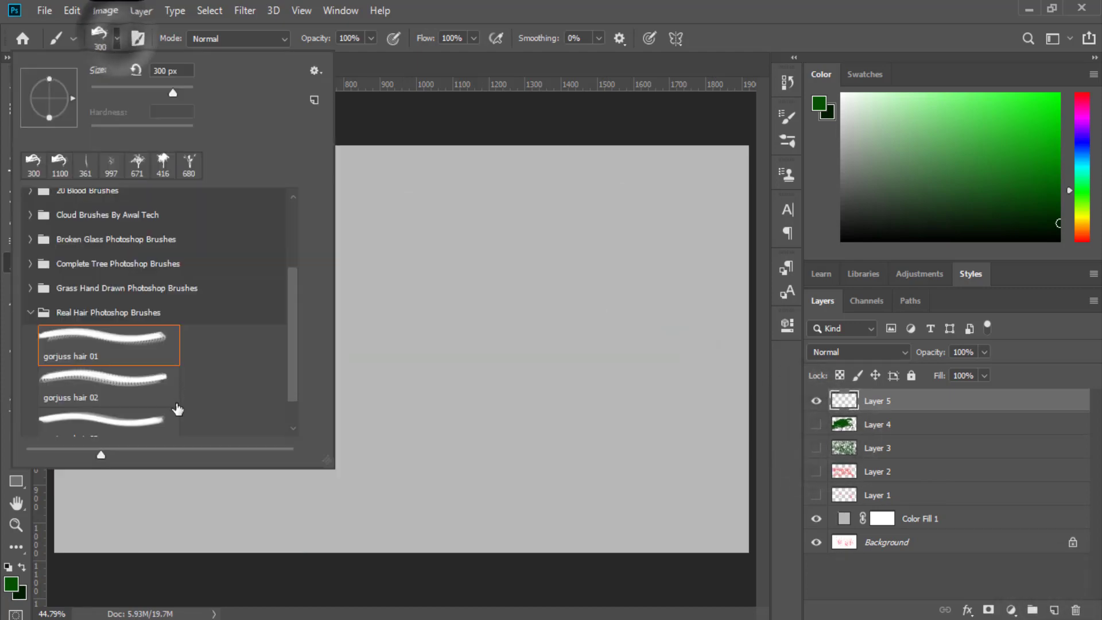
scroll(123, 396, down, 2)
click(119, 419)
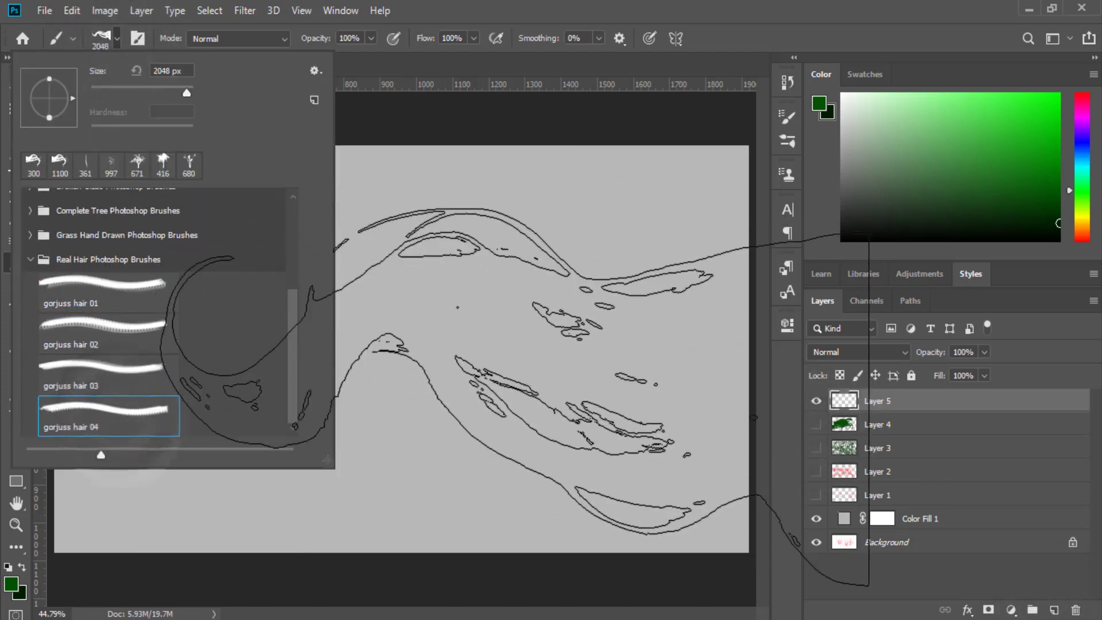
click(390, 378)
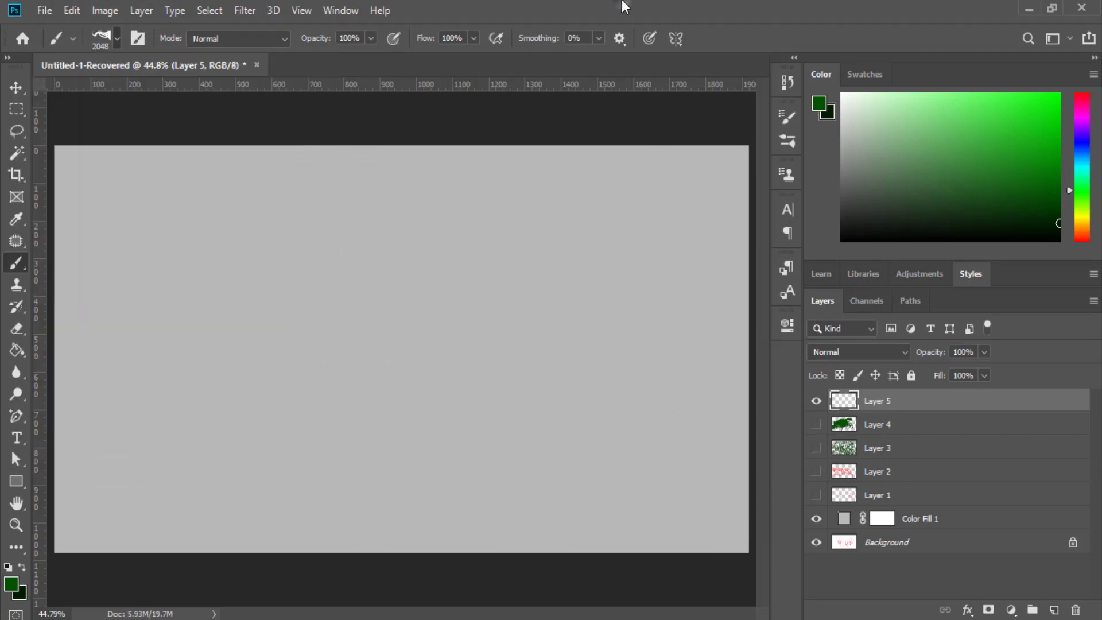
key(bracketleft)
key(bracketleft)
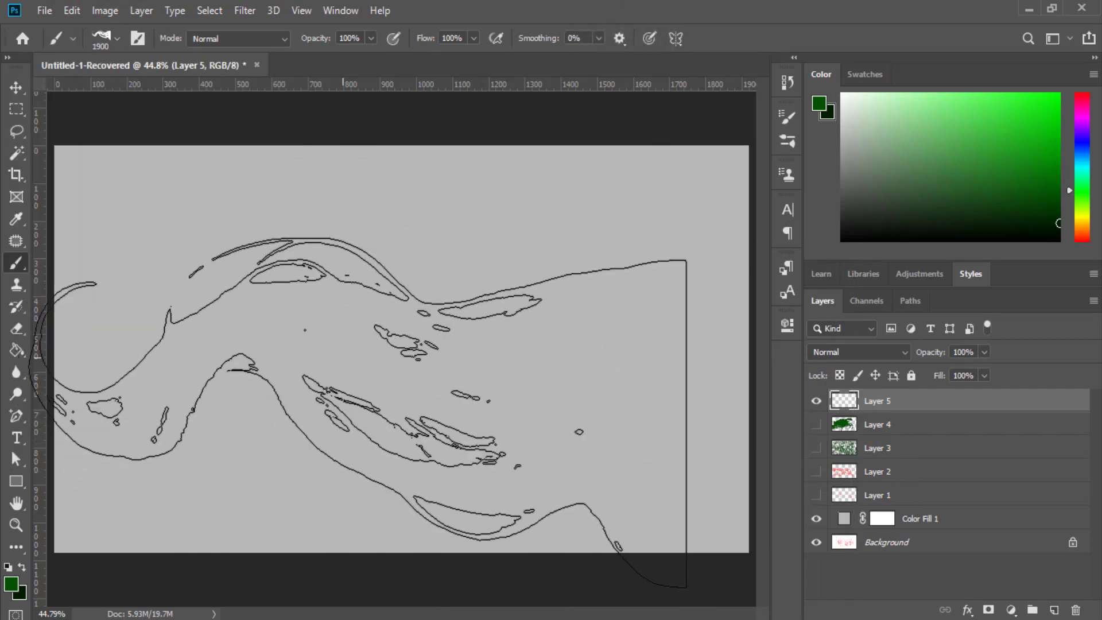
key(bracketleft)
key(bracketleft)
key(bracketleft)
key(bracketleft)
key(bracketleft)
key(bracketleft)
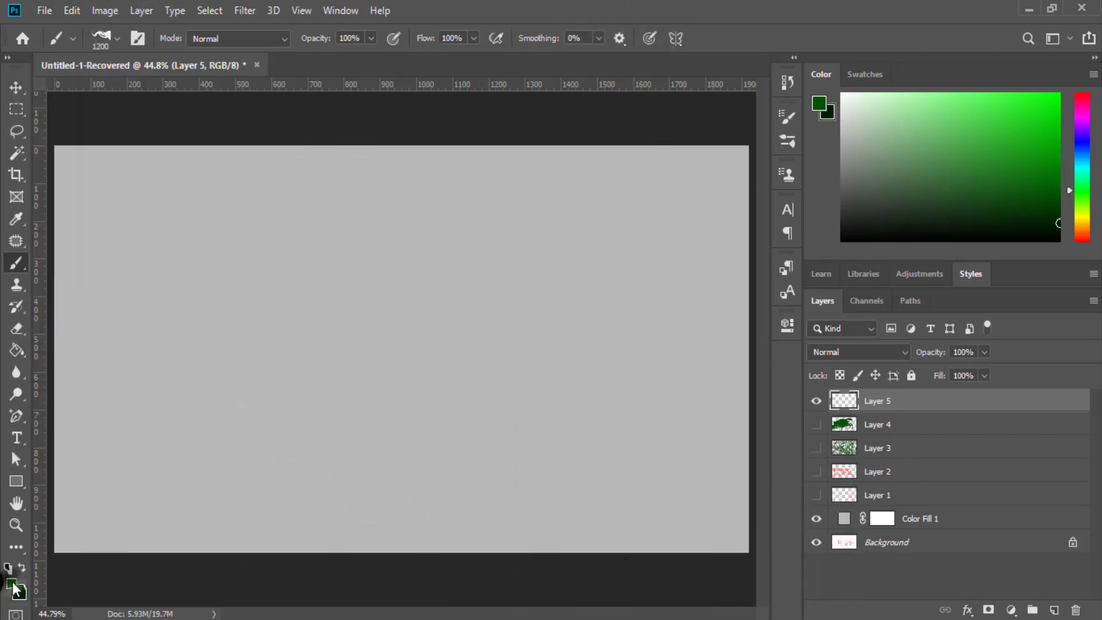
Step: Set the foreground to near-black #131313 and stamp one wavy hair stroke in the centre
click(11, 585)
drag(728, 315, 640, 422)
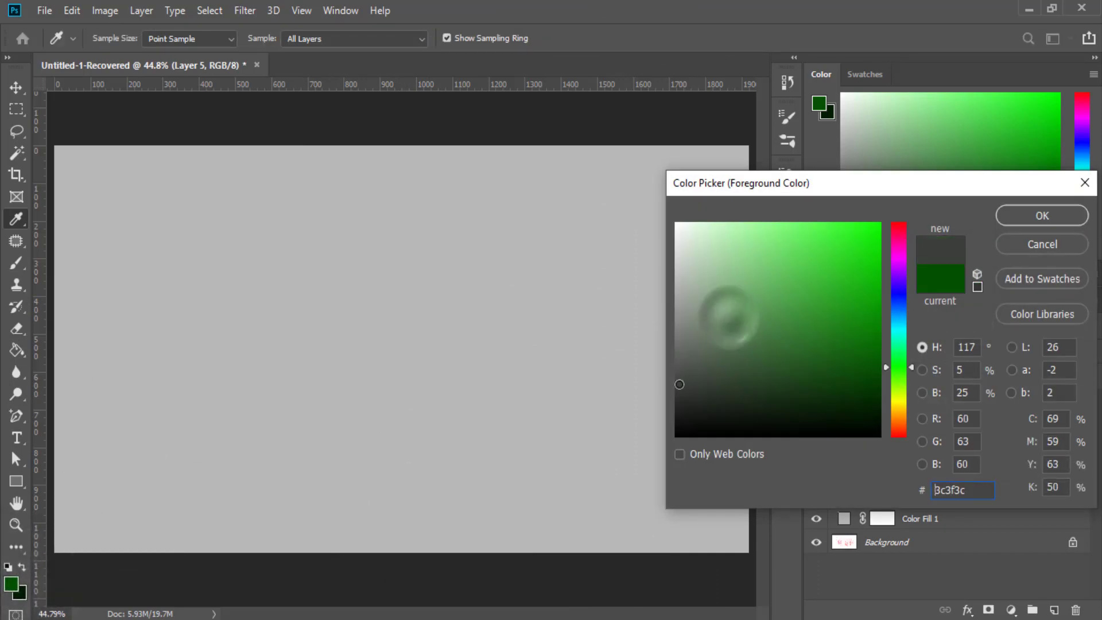
click(1027, 216)
click(390, 379)
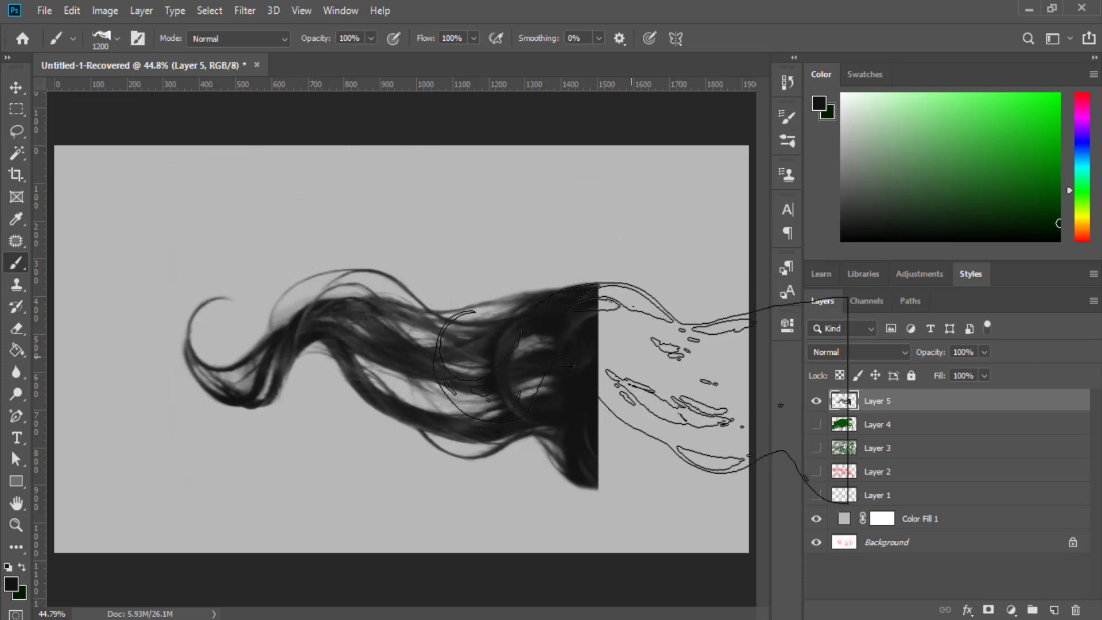
click(16, 88)
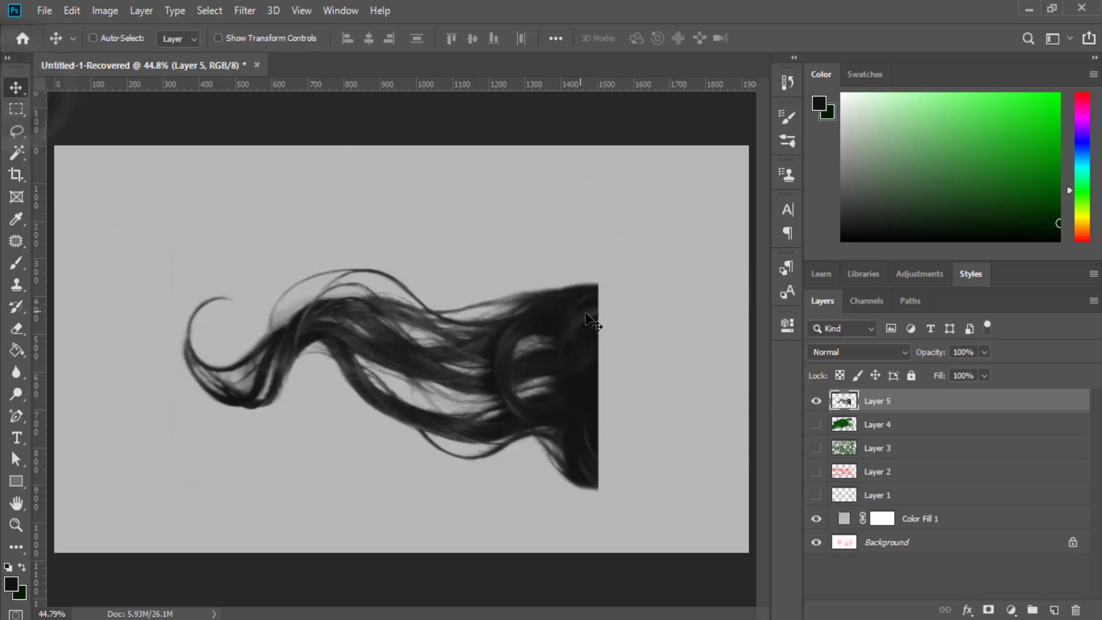